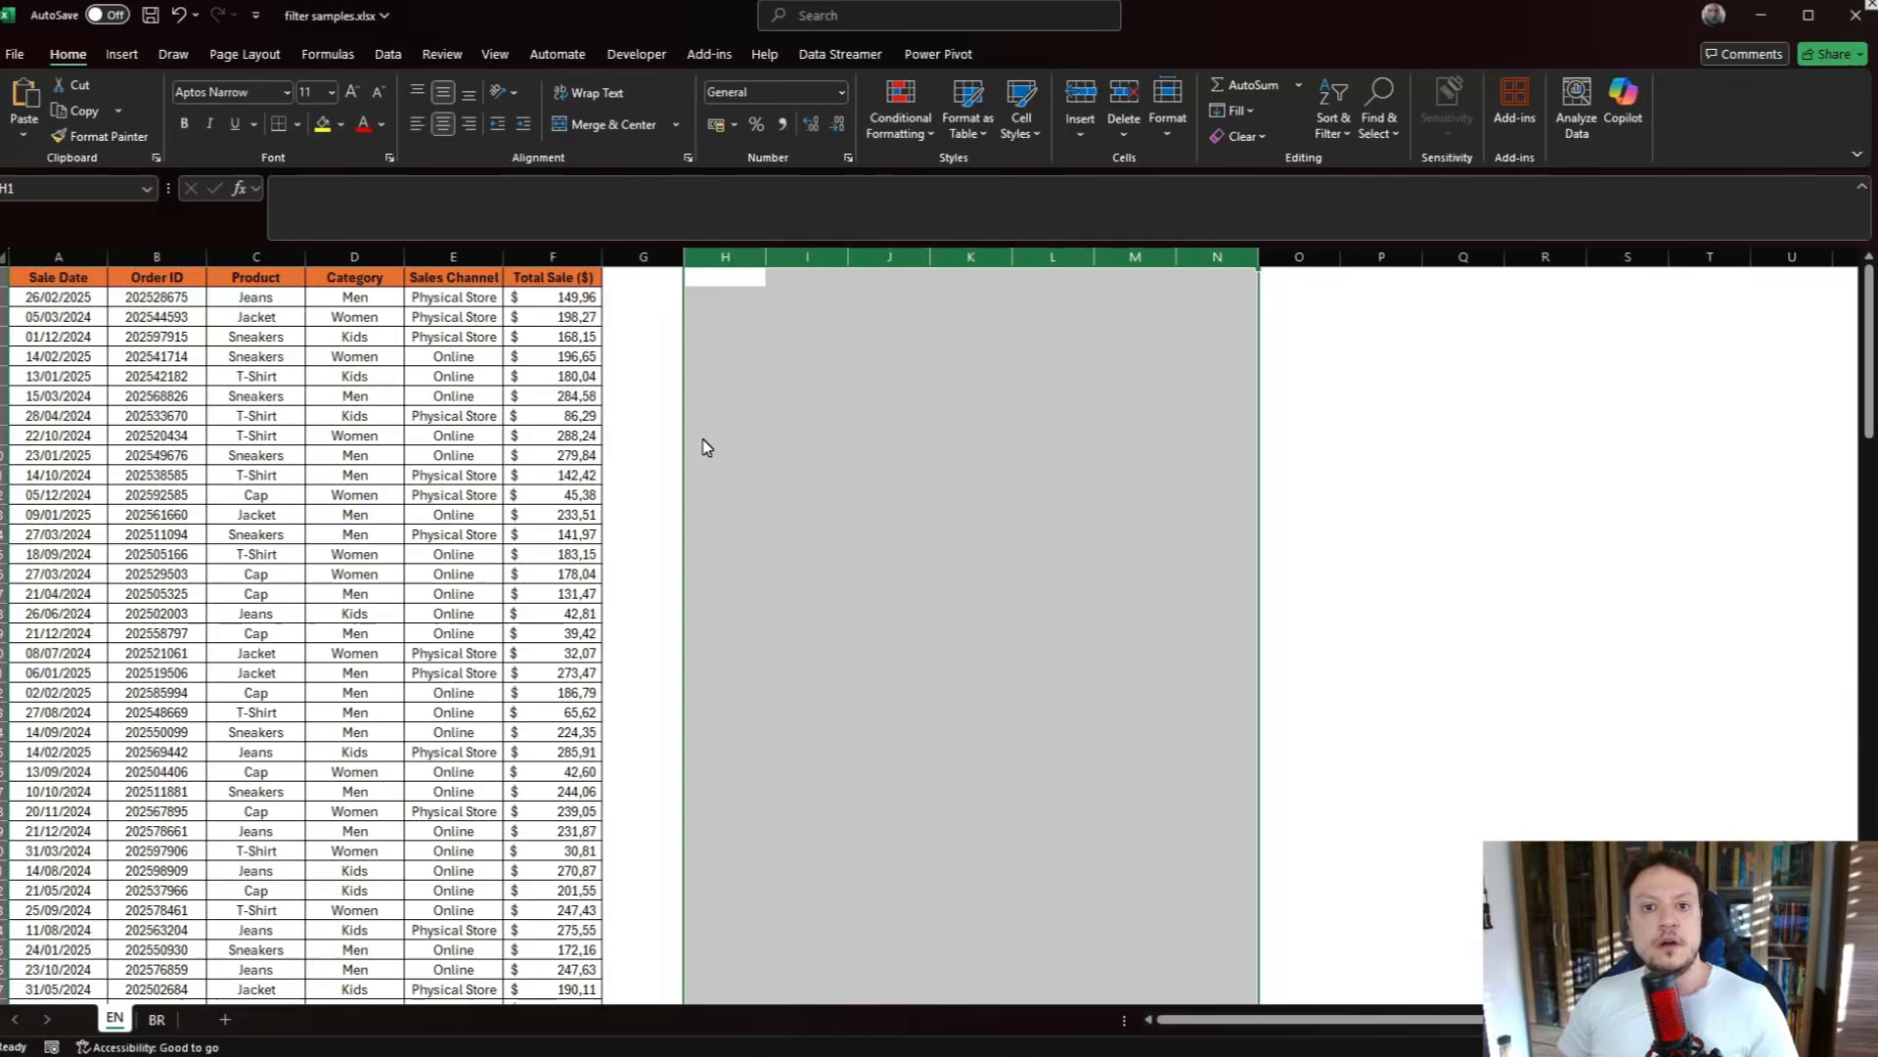
Step: Enter the label "Total Sales" in cell H6, beside the sales data
{"action": "left_click", "coordinate": [354, 395]}
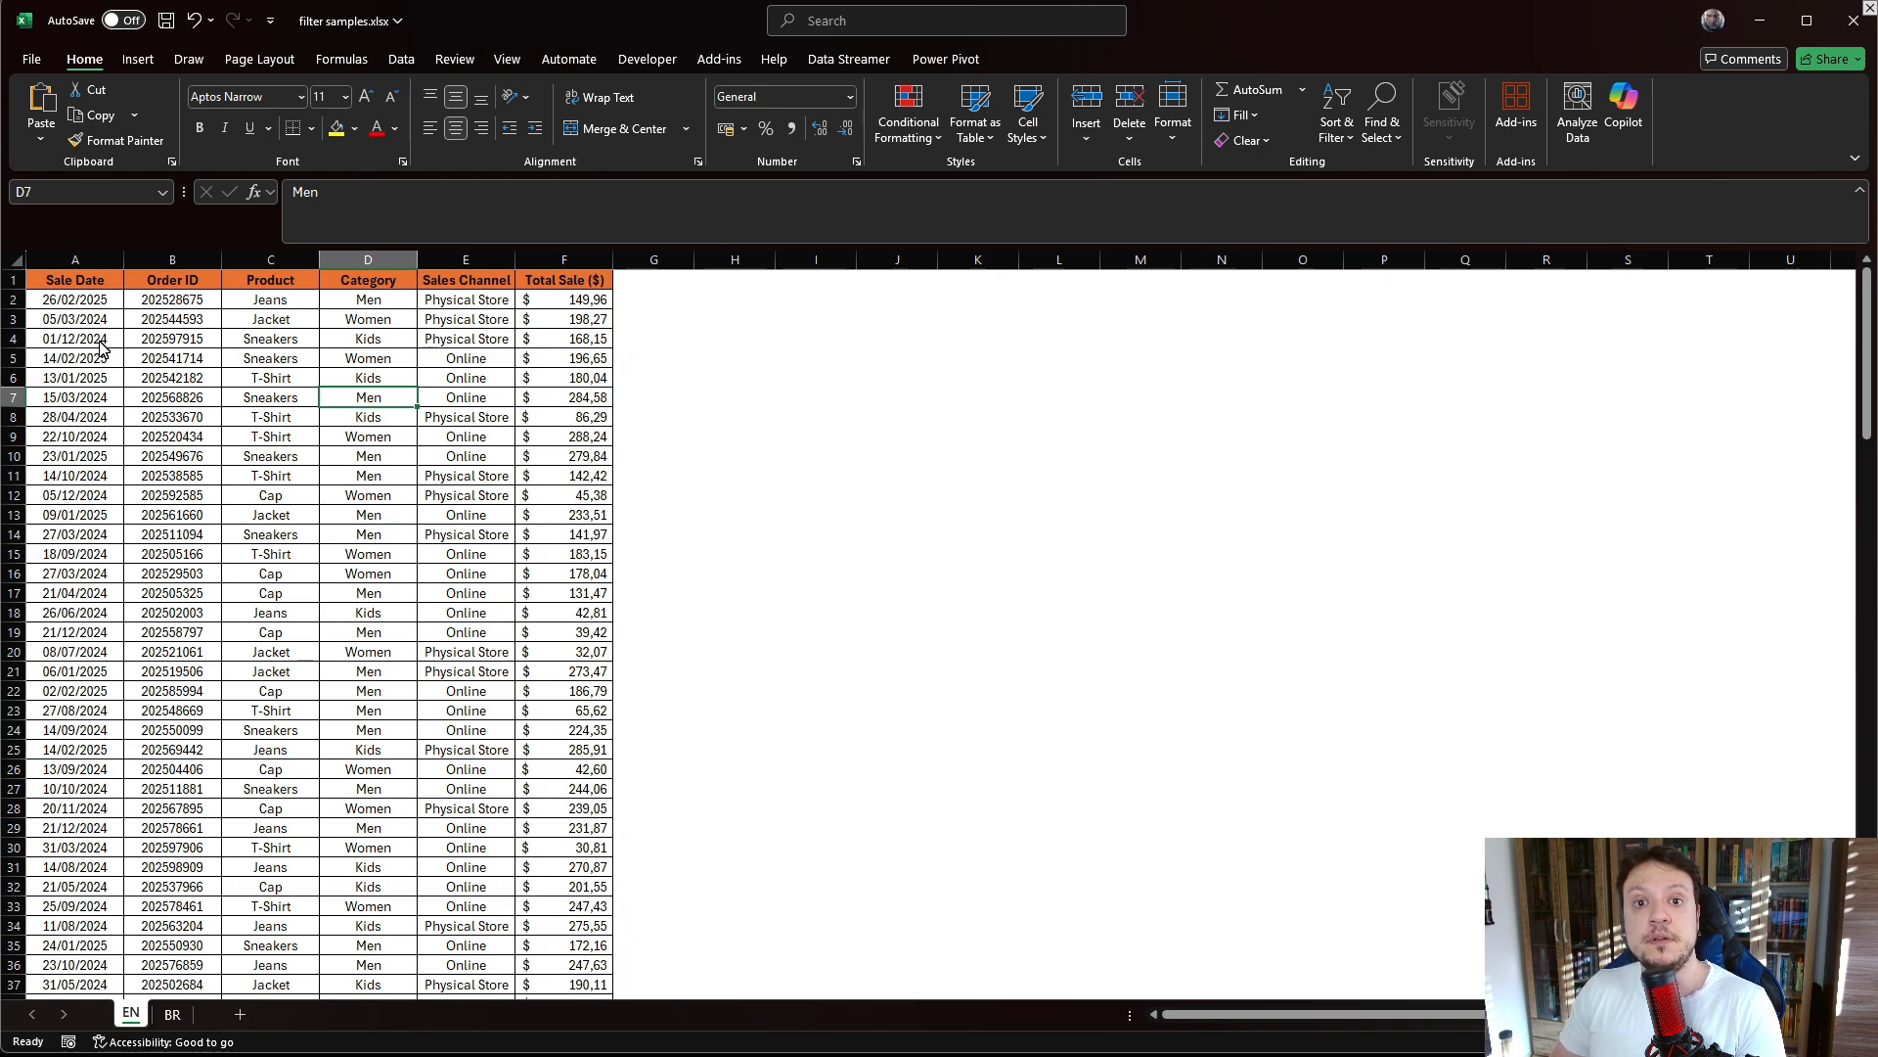
{"action": "left_click", "coordinate": [724, 321]}
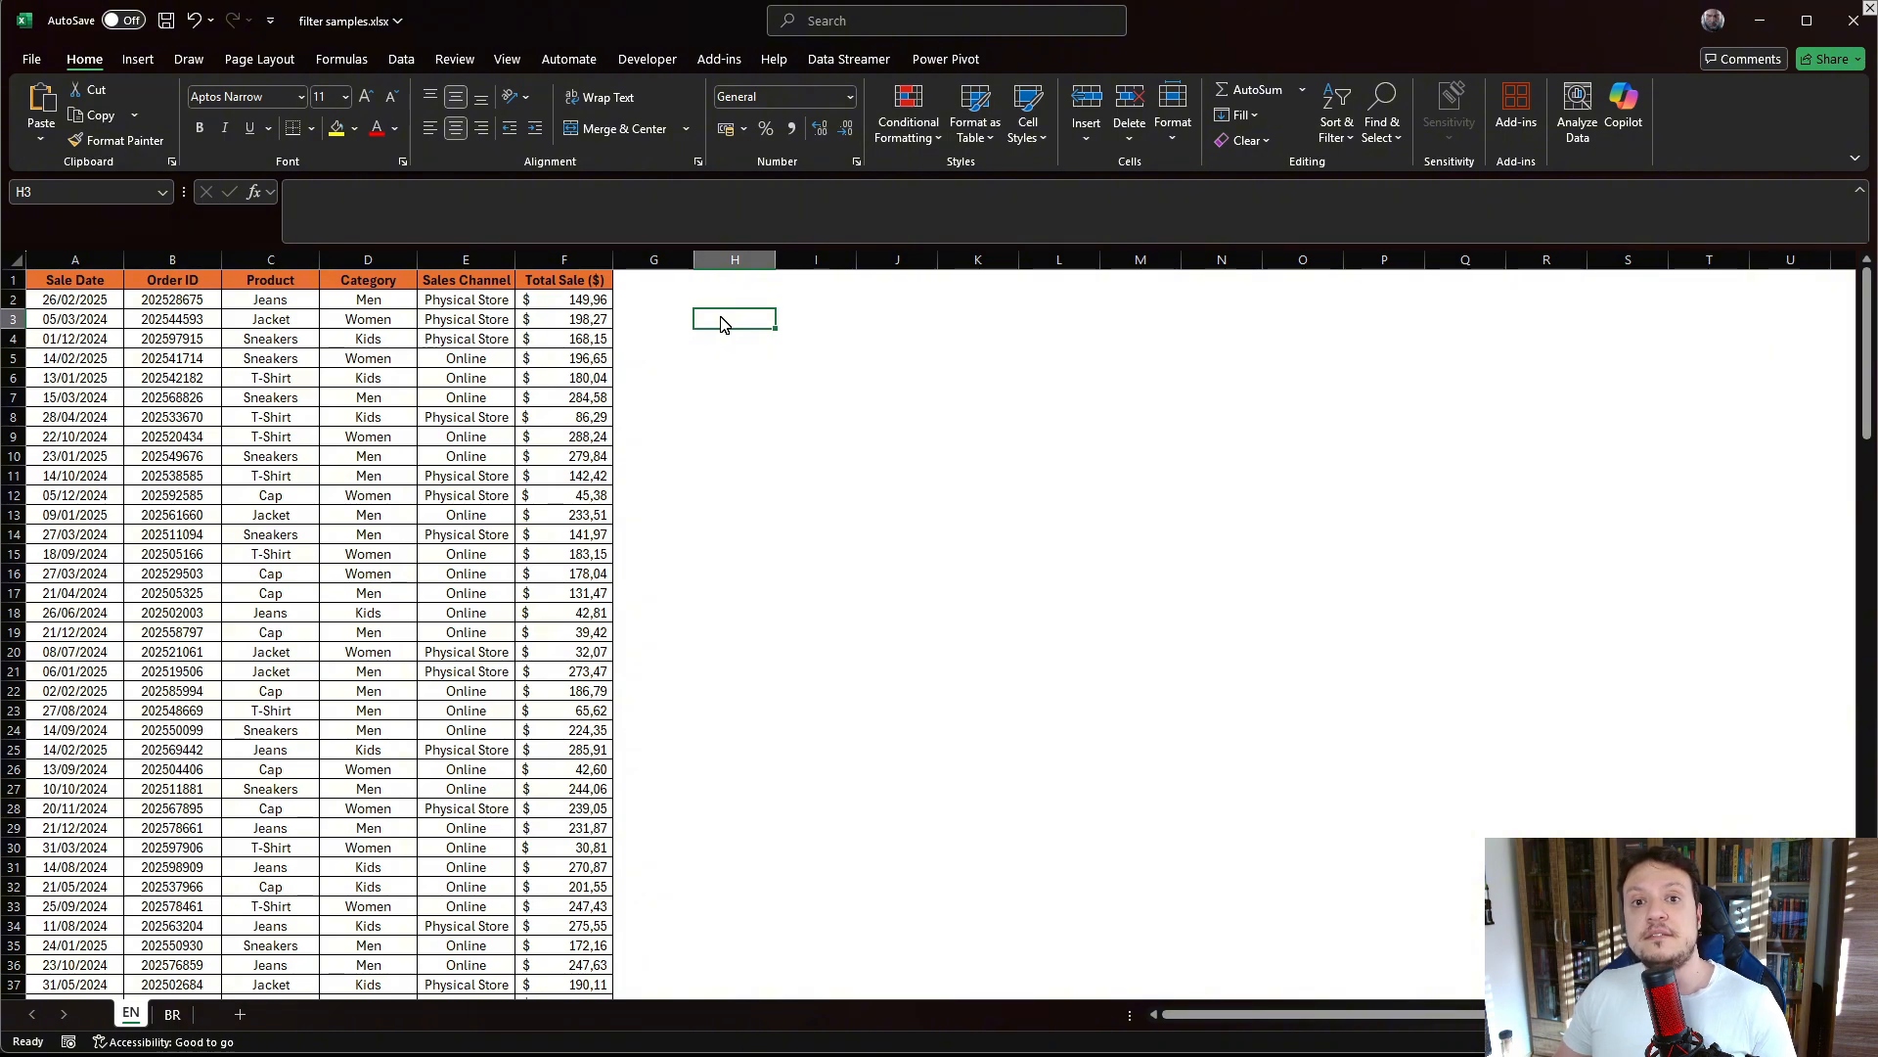
{"action": "left_click", "coordinate": [715, 379]}
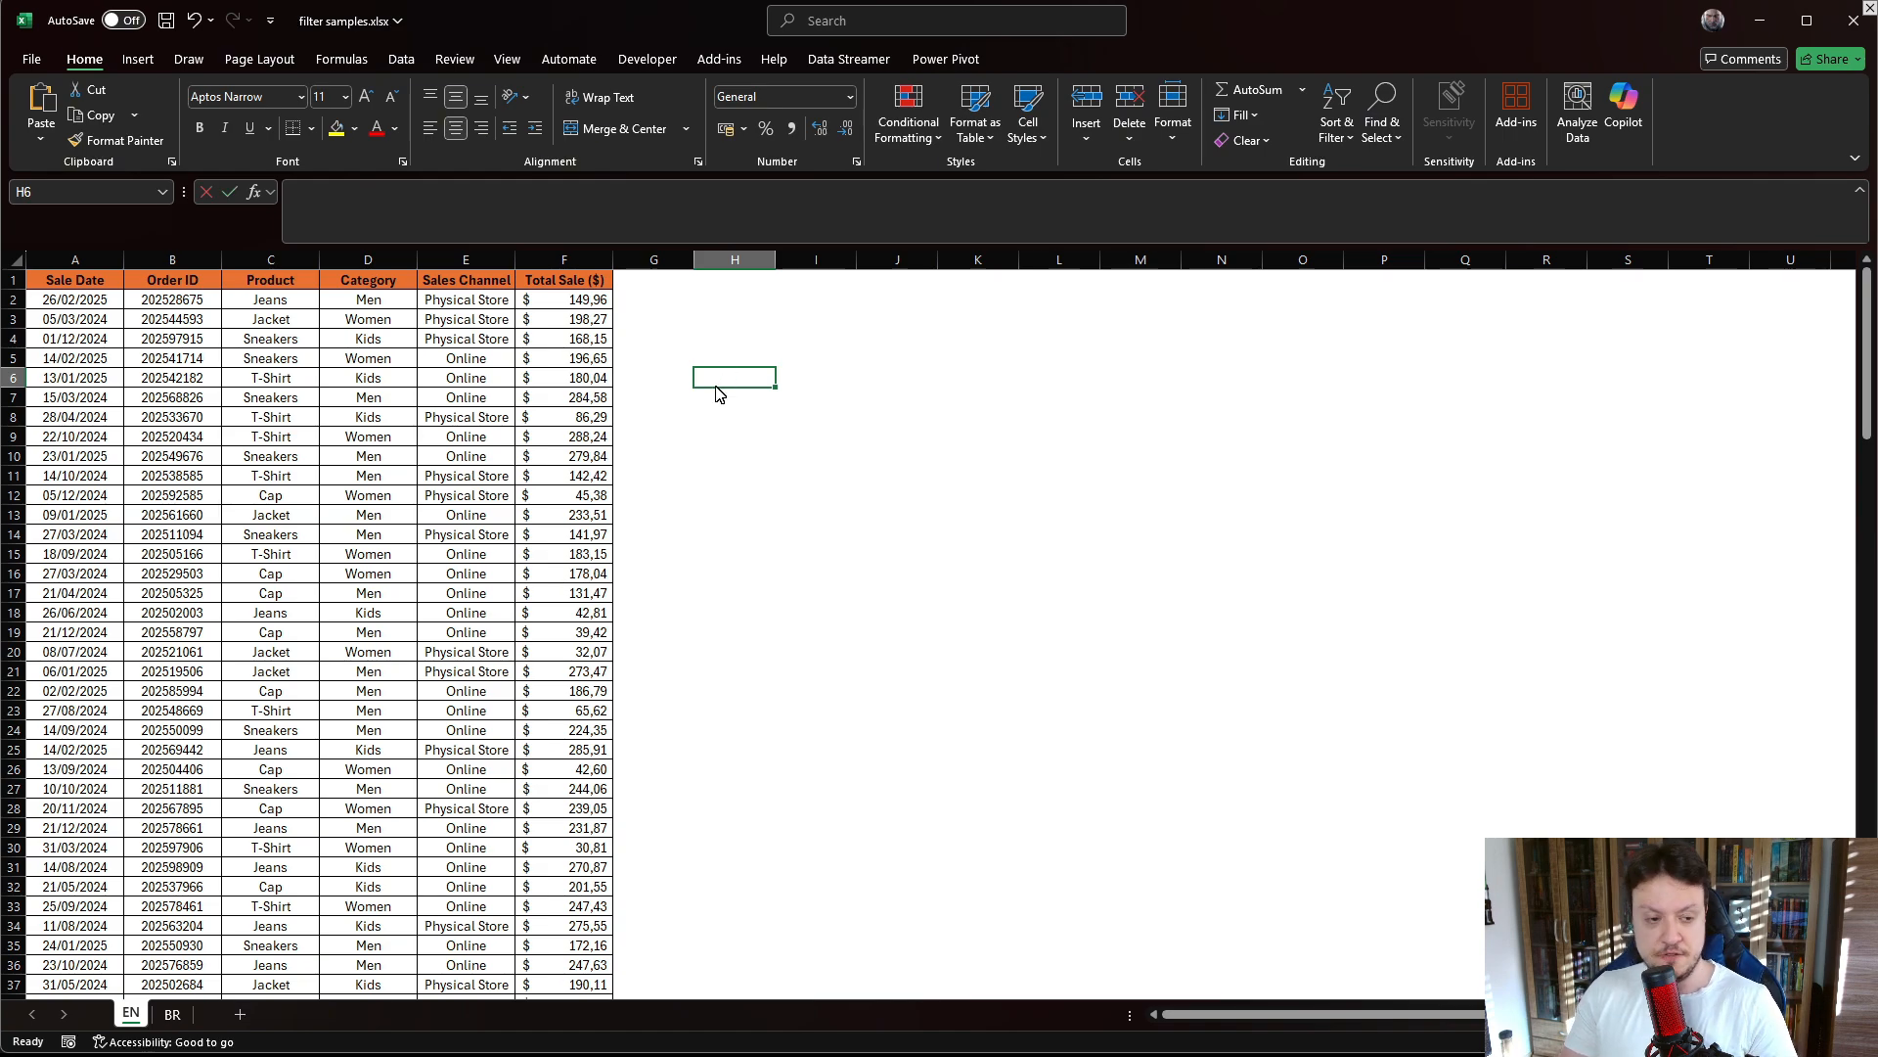
{"action": "type", "text": "Total Sales"}
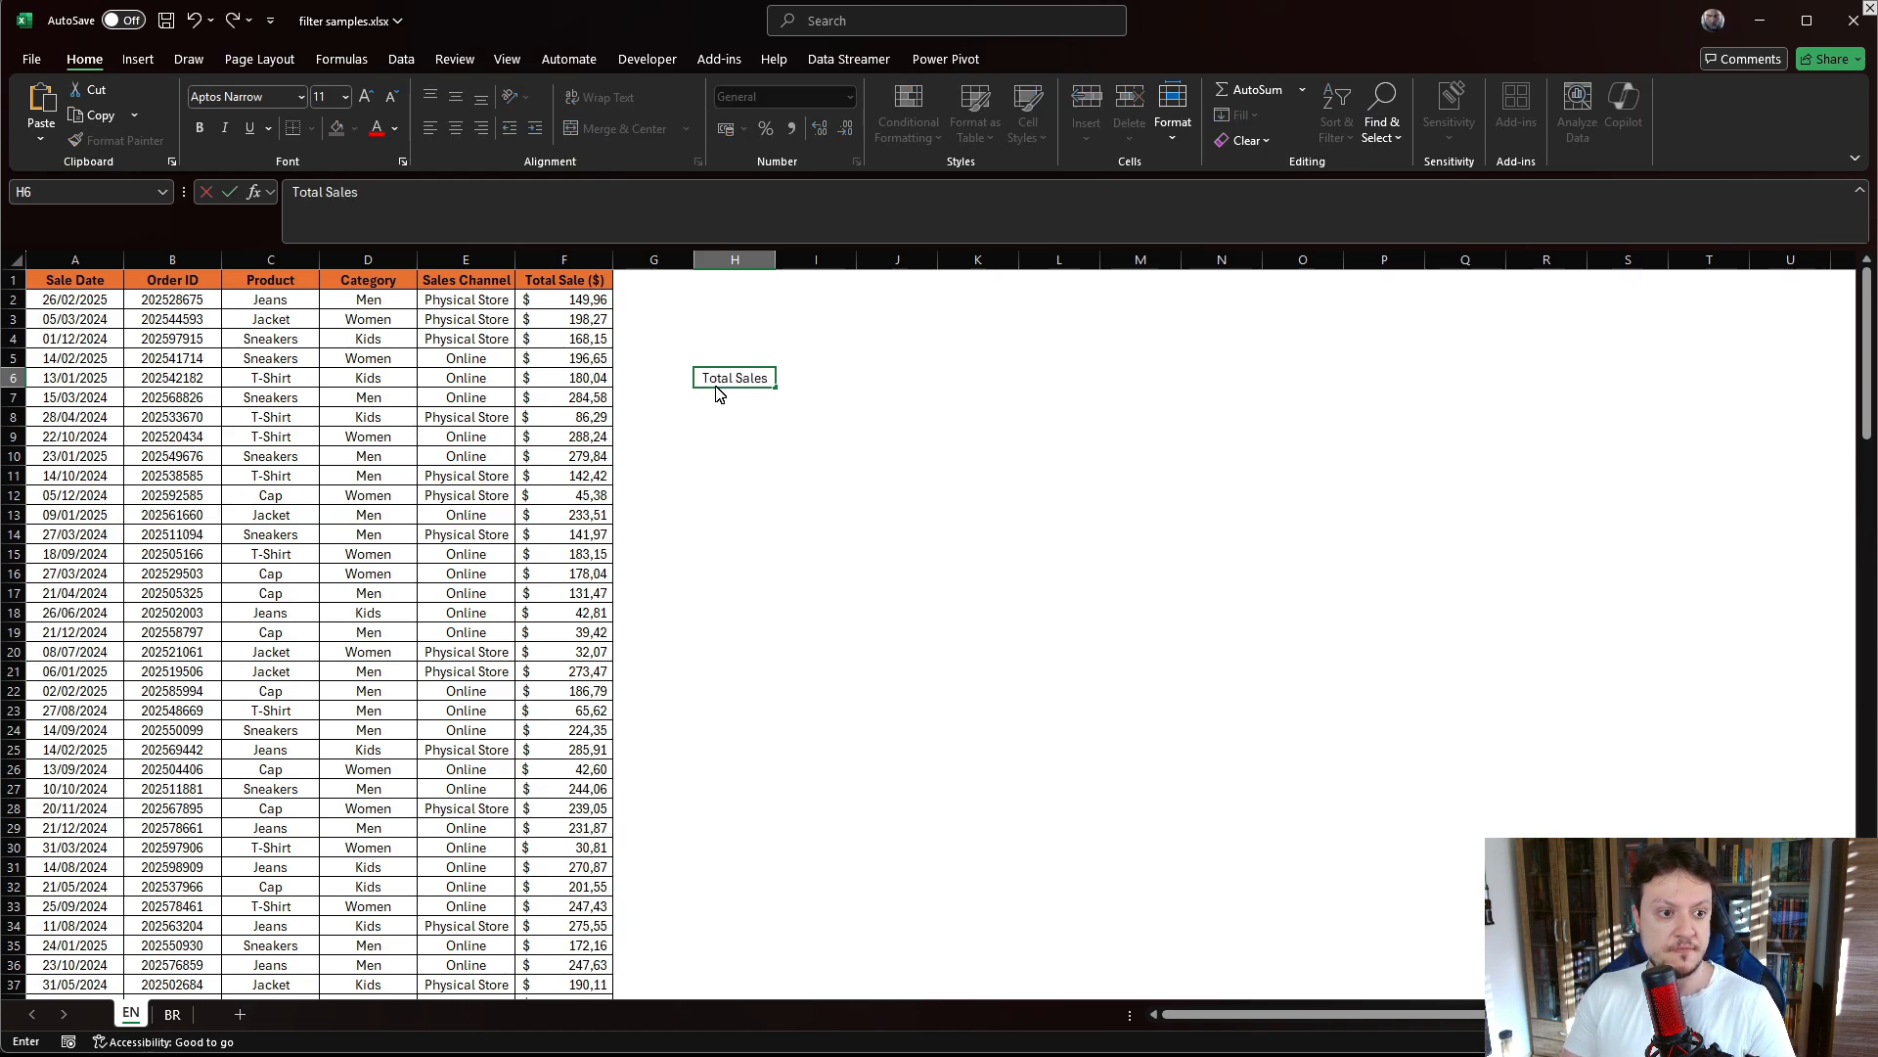
{"action": "key", "text": "Return"}
Step: Copy the Category header from D1 into H1 and fit column H's width to its contents
{"action": "left_click", "coordinate": [361, 290]}
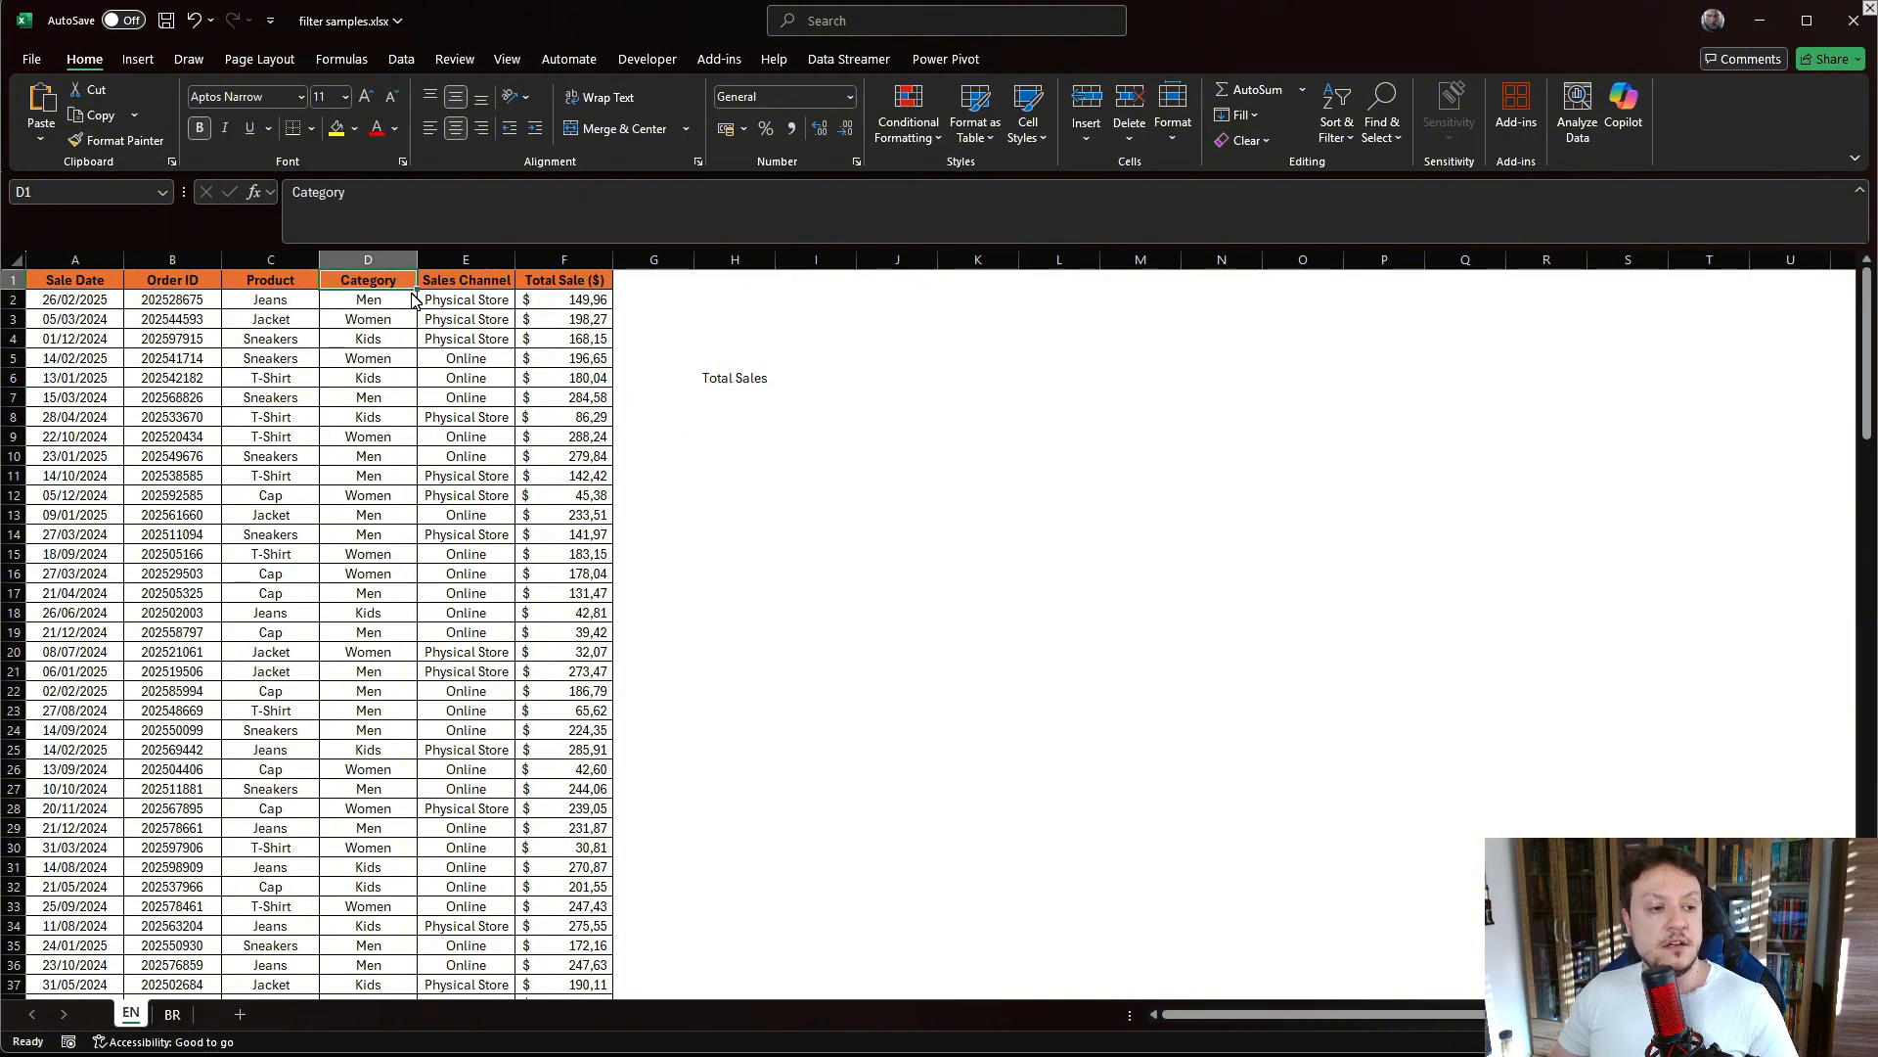
{"action": "key", "text": "ctrl+c"}
{"action": "left_click", "coordinate": [734, 280]}
{"action": "key", "text": "ctrl+v"}
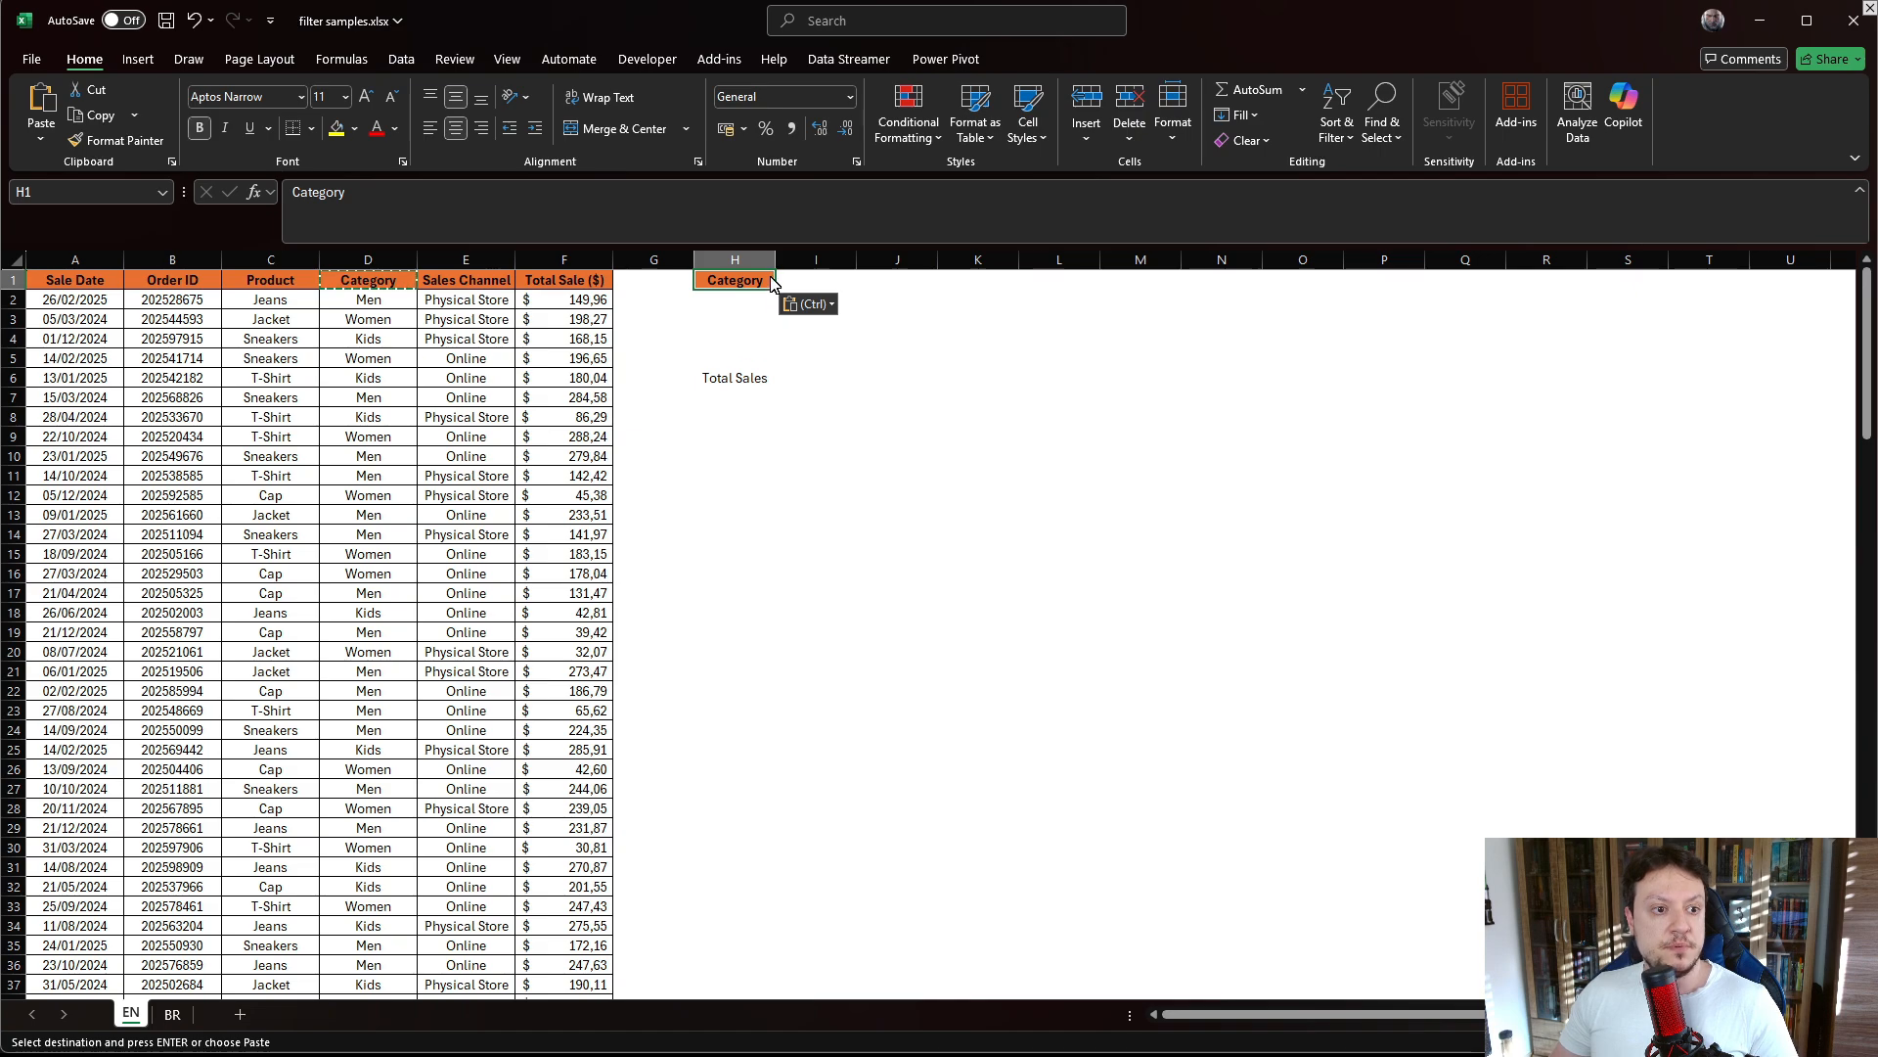
{"action": "double_click", "coordinate": [776, 260]}
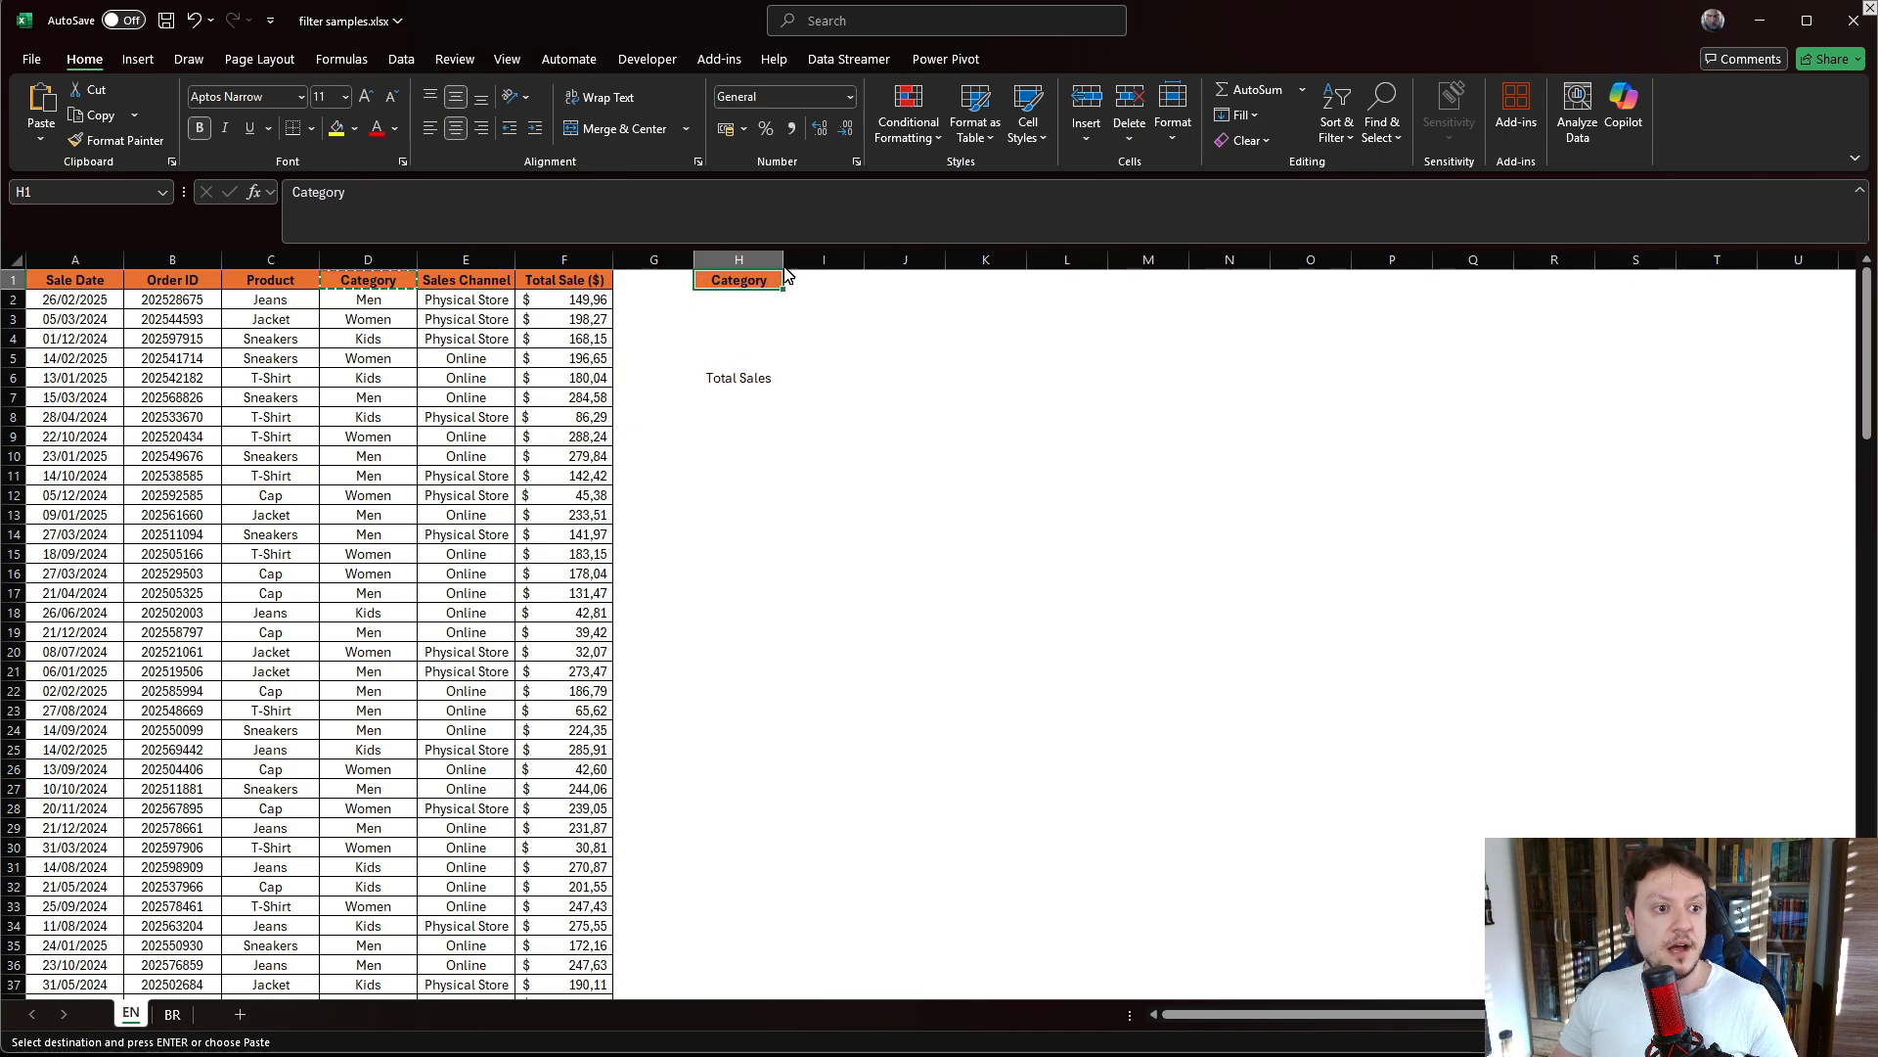
Step: Enter "Men" in H2 as the criterion under the copied Category header
{"action": "left_click", "coordinate": [736, 308]}
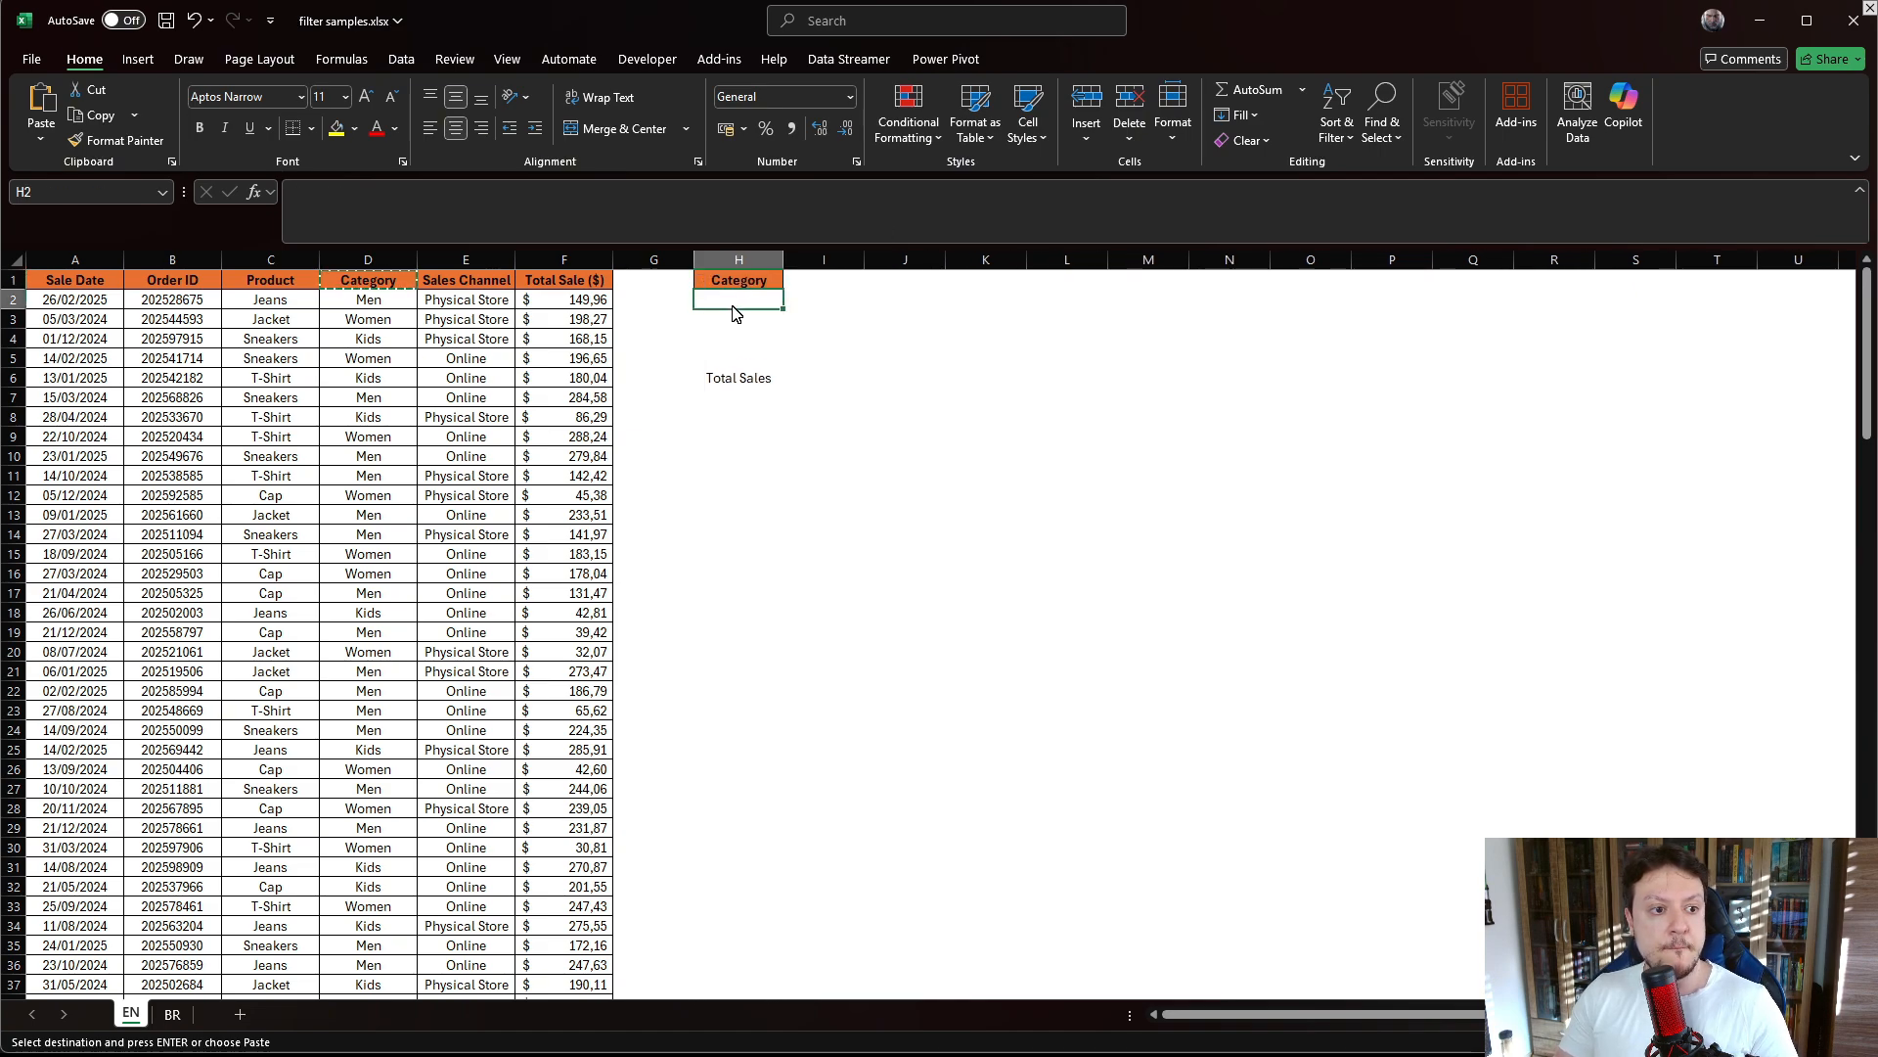
{"action": "key", "text": "Escape"}
{"action": "type", "text": "Me"}
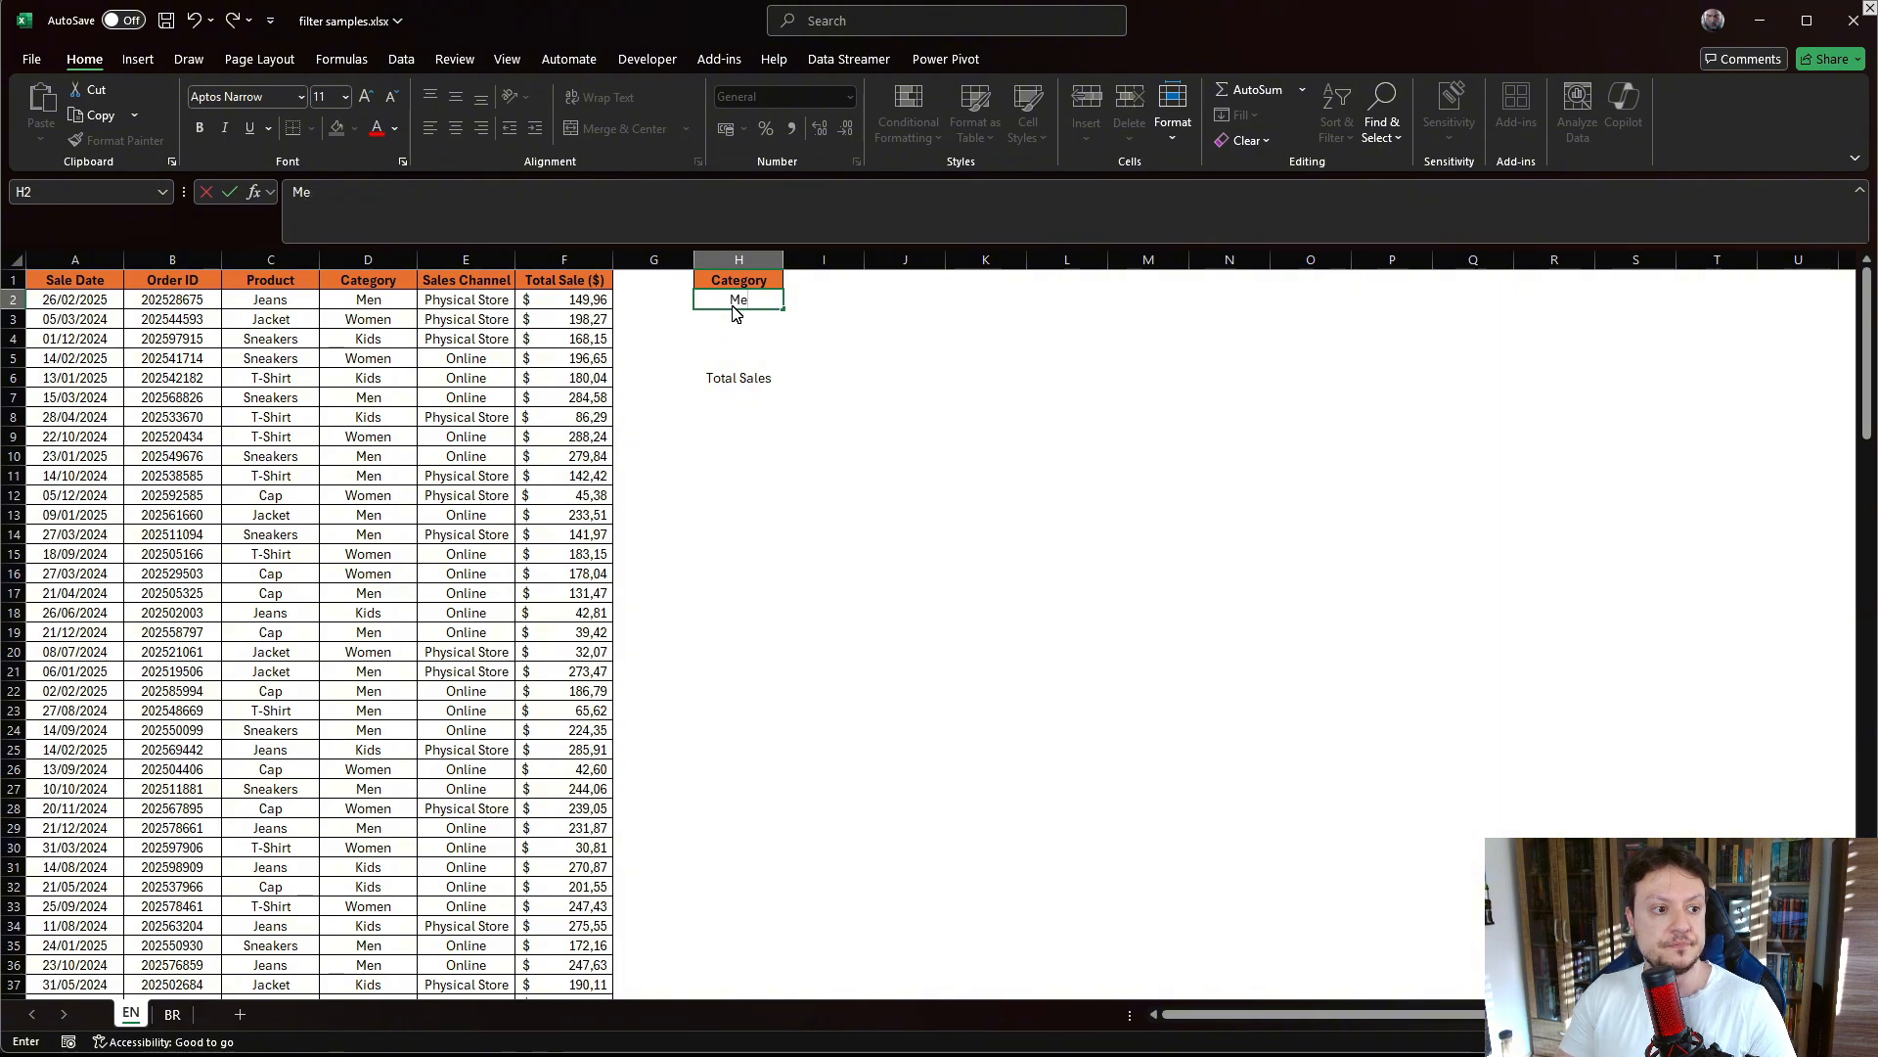
{"action": "type", "text": "n"}
{"action": "key", "text": "Return"}
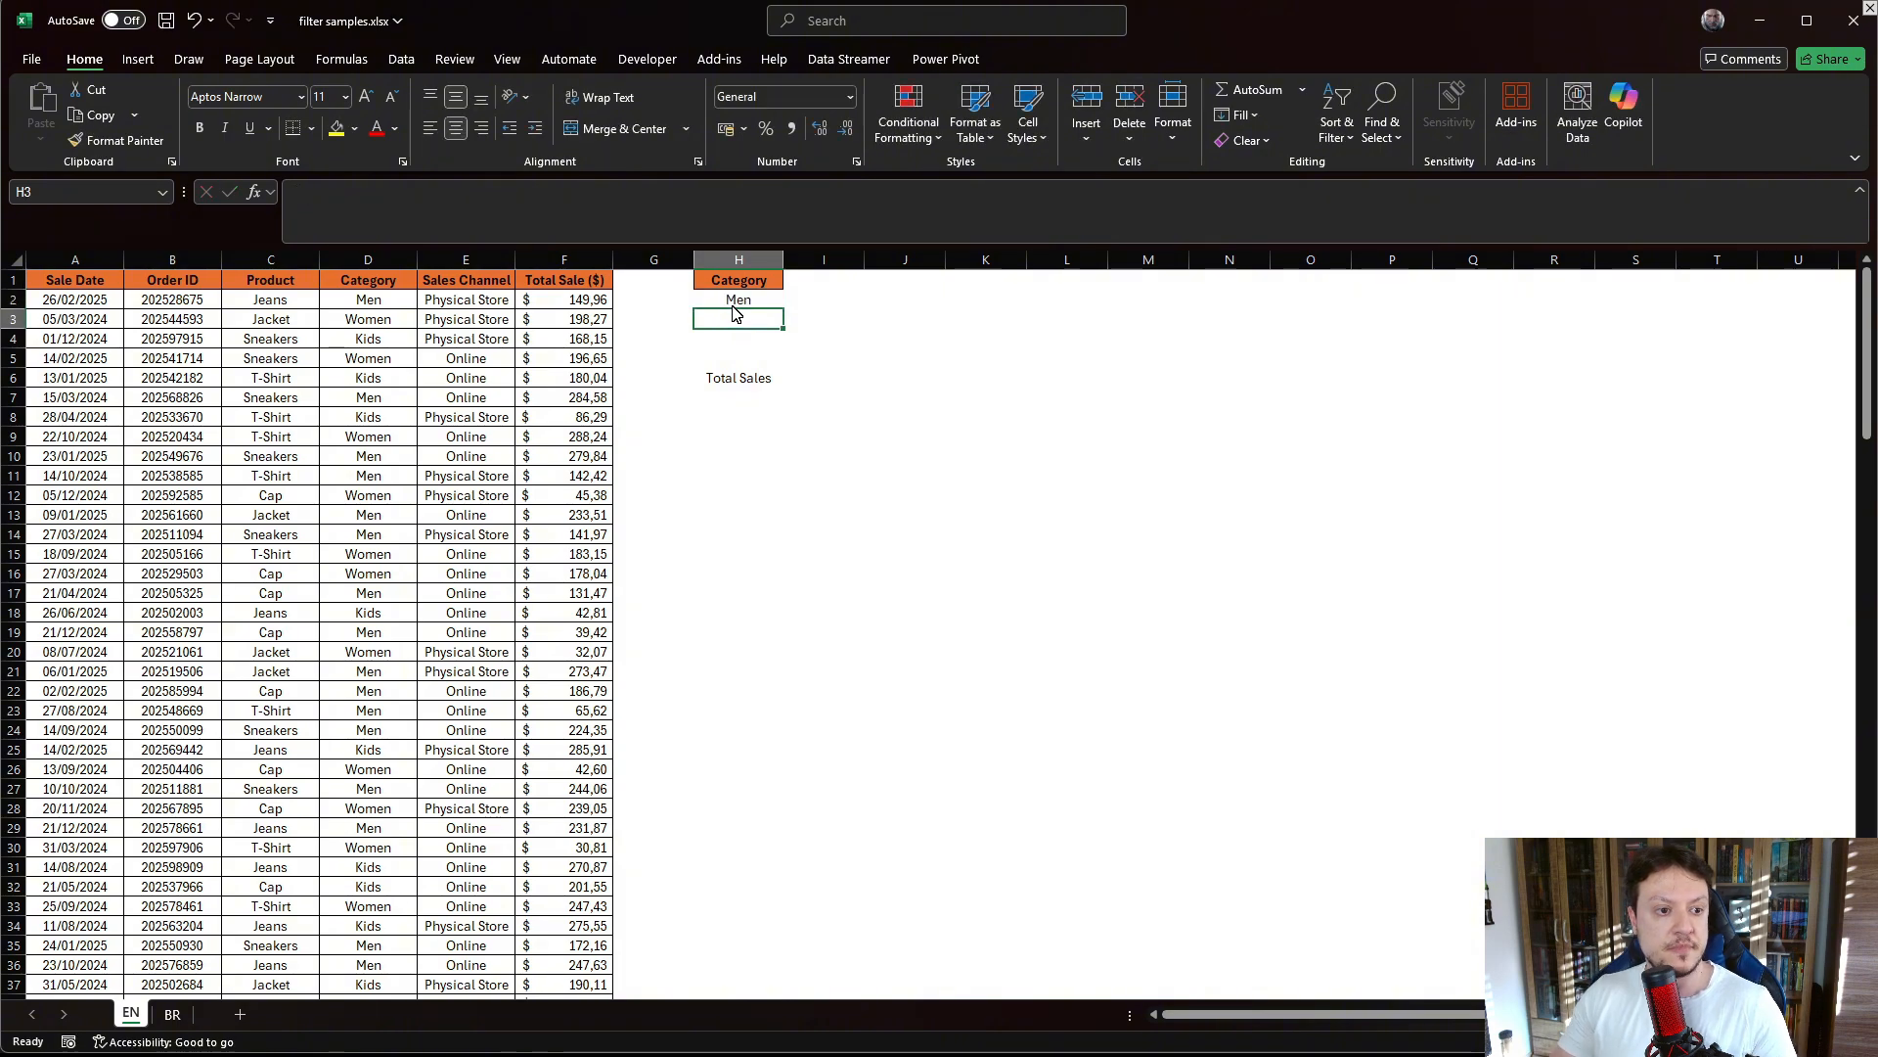
Step: Start a DSUM formula in I6 with the absolute column range $A:$F as its database argument
{"action": "left_click", "coordinate": [824, 384]}
{"action": "type", "text": "="}
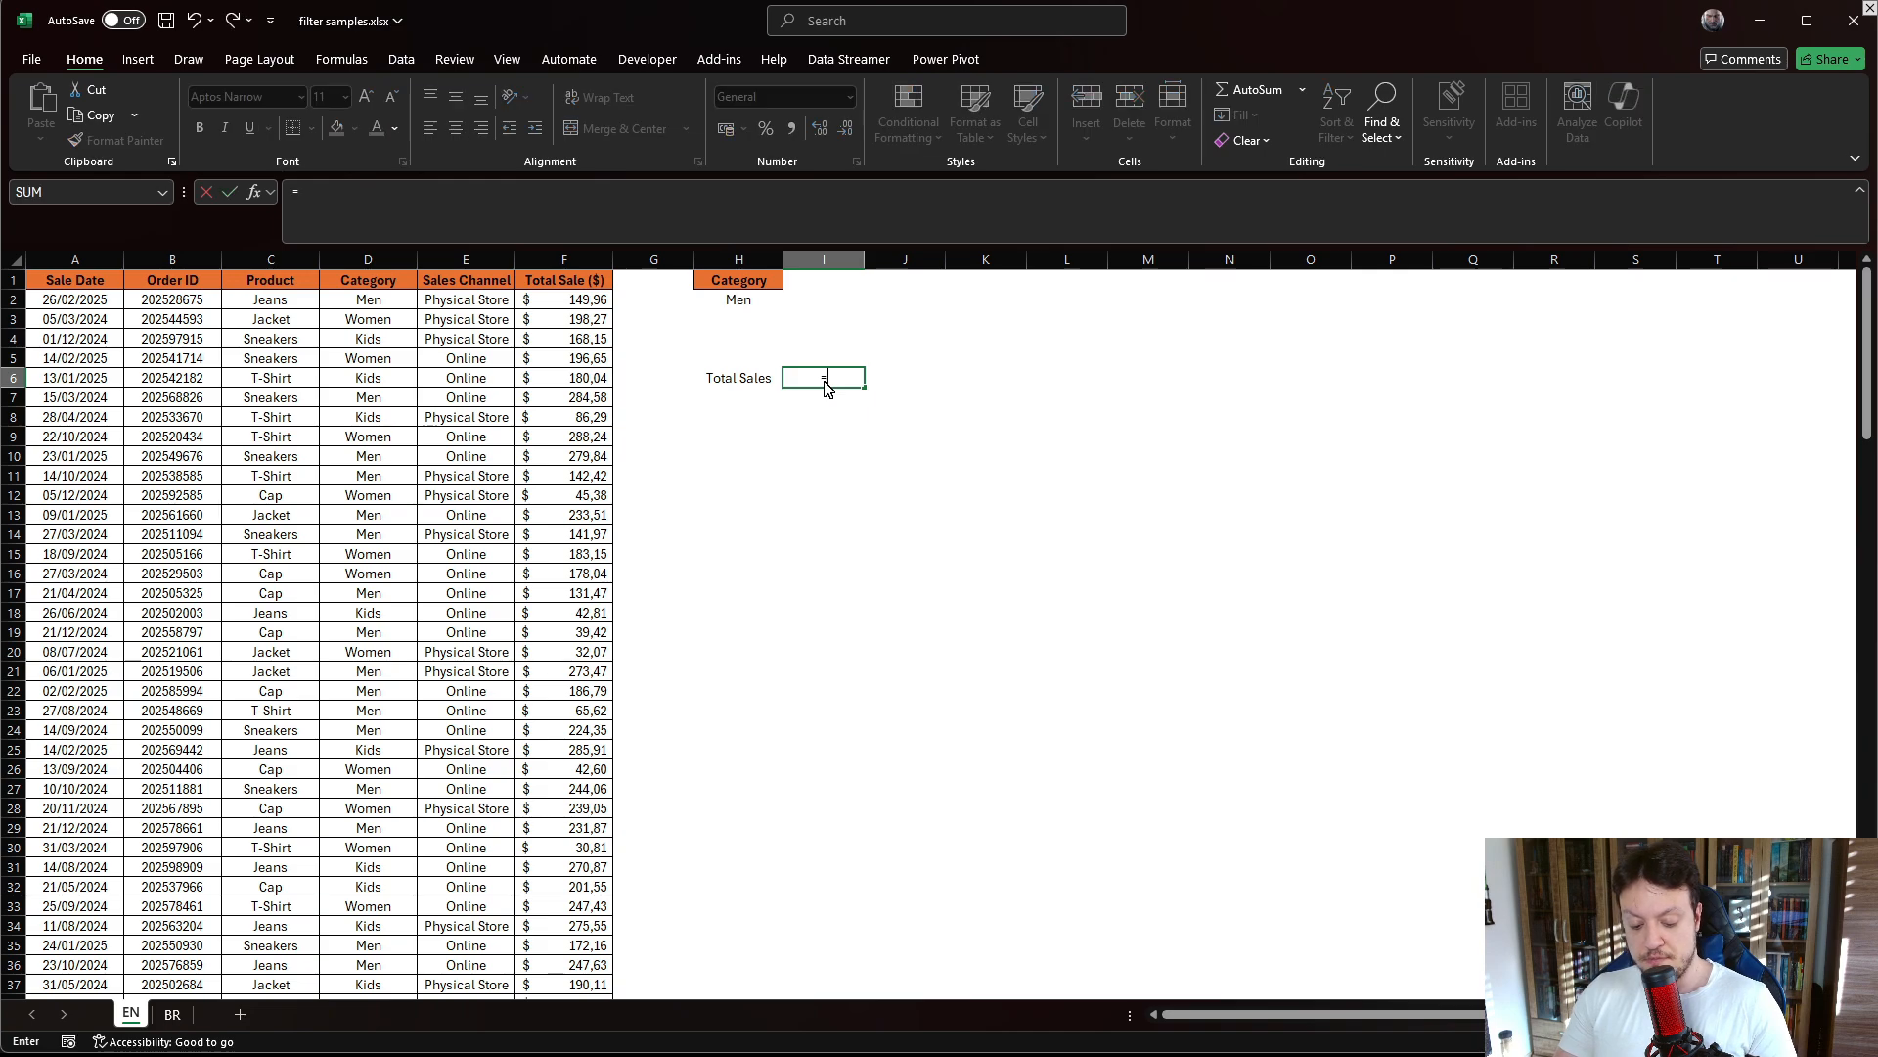
{"action": "type", "text": "d"}
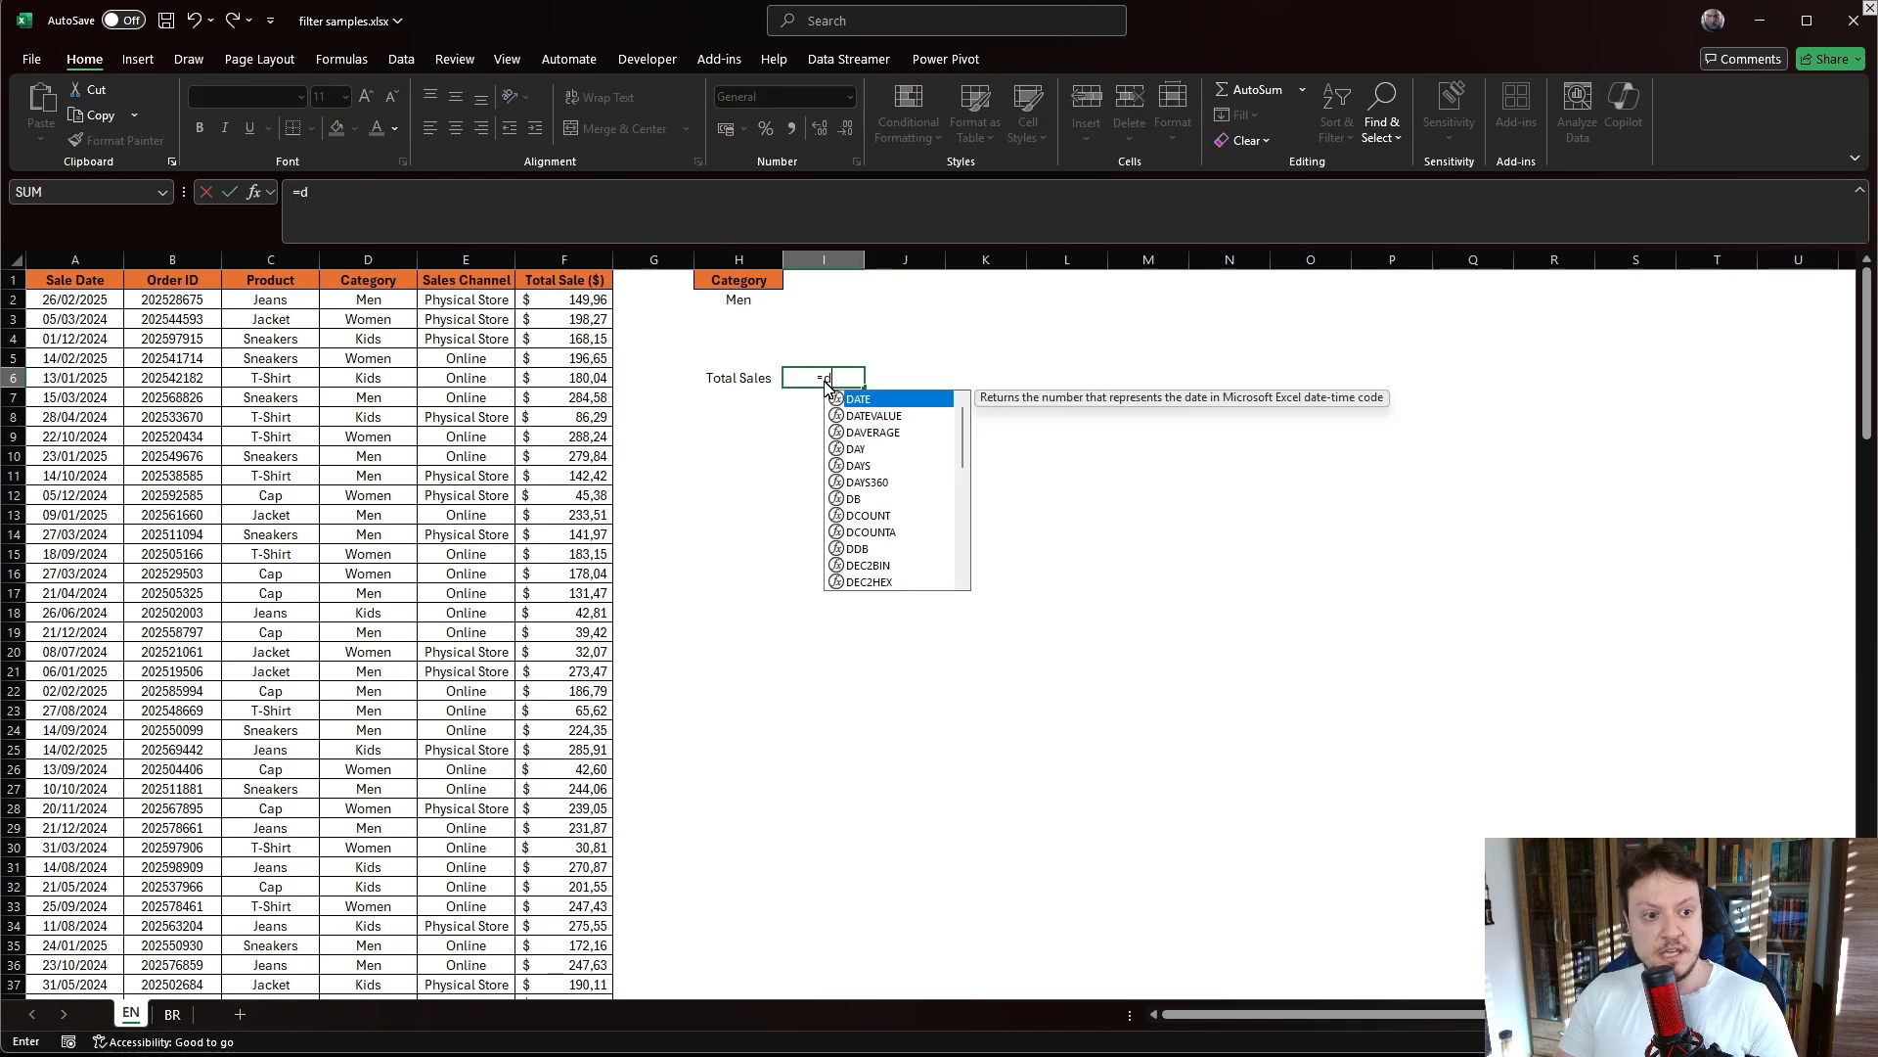
{"action": "type", "text": "sum"}
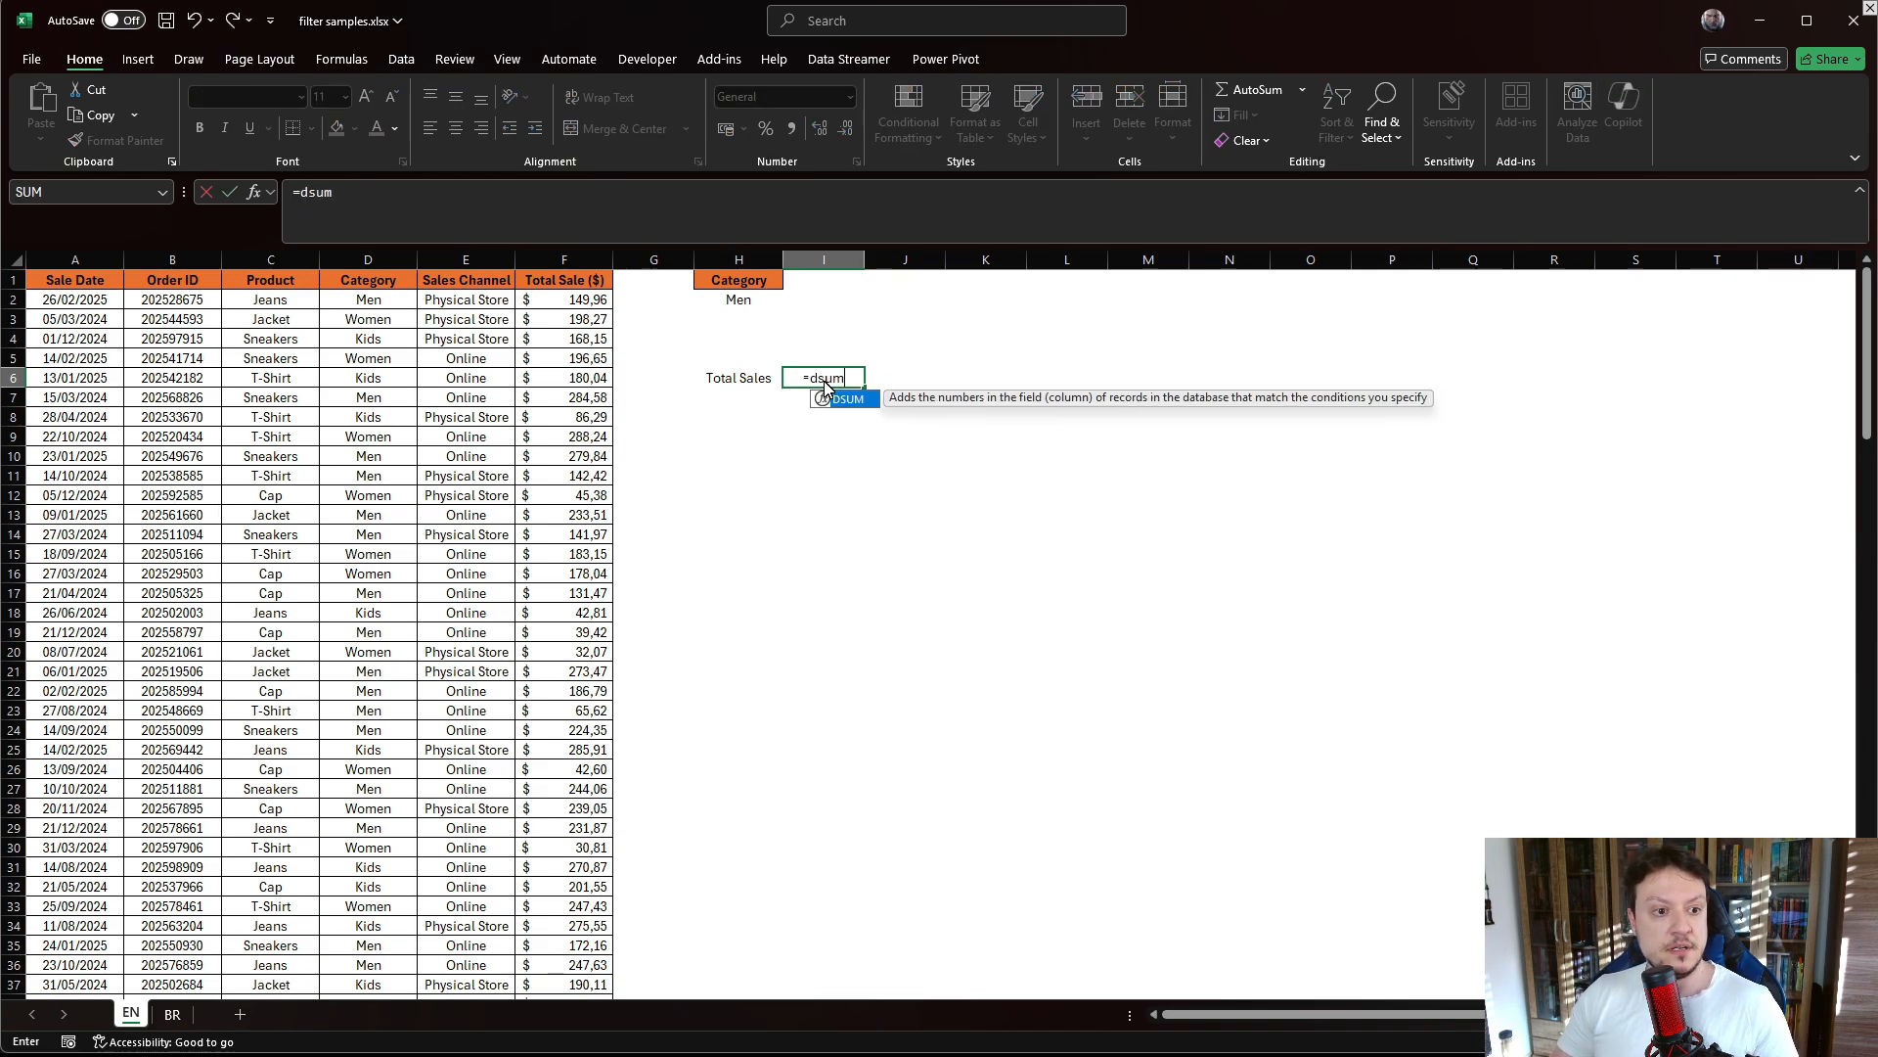
{"action": "double_click", "coordinate": [843, 409]}
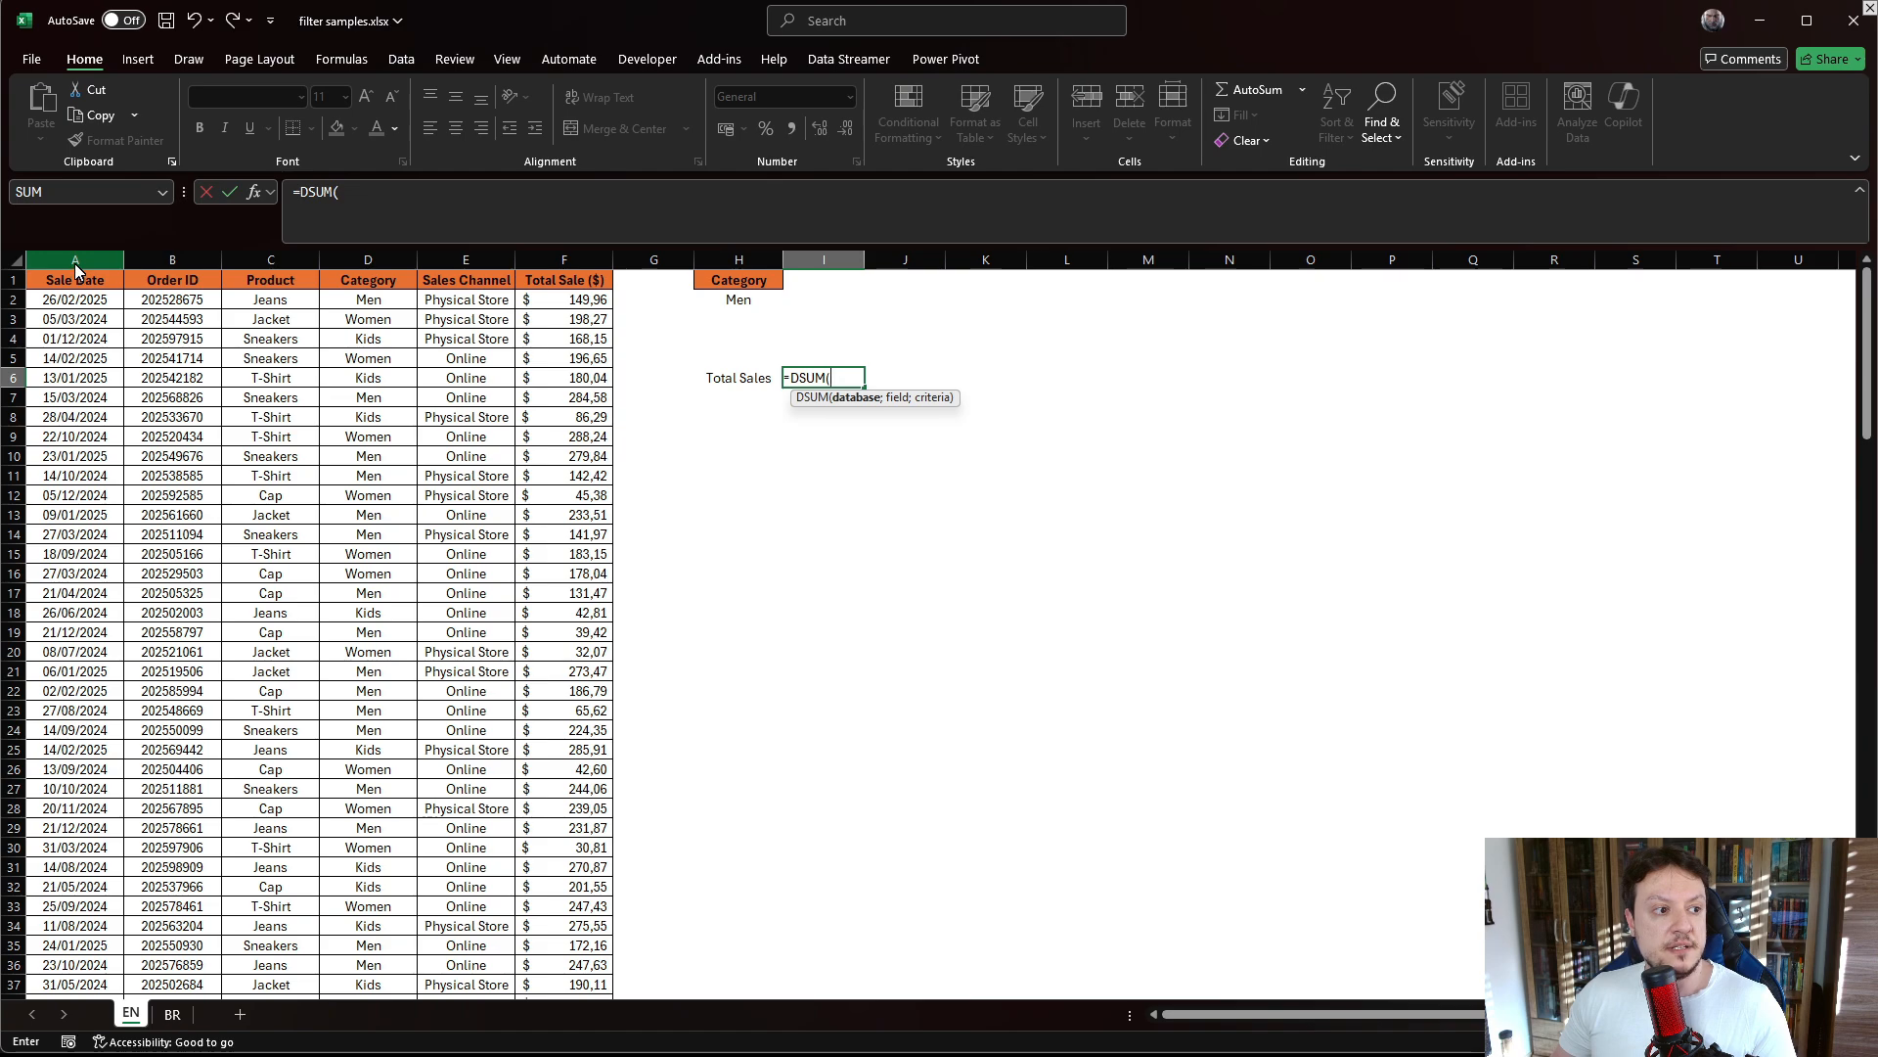
{"action": "left_click_drag", "start_coordinate": [75, 263], "coordinate": [576, 301]}
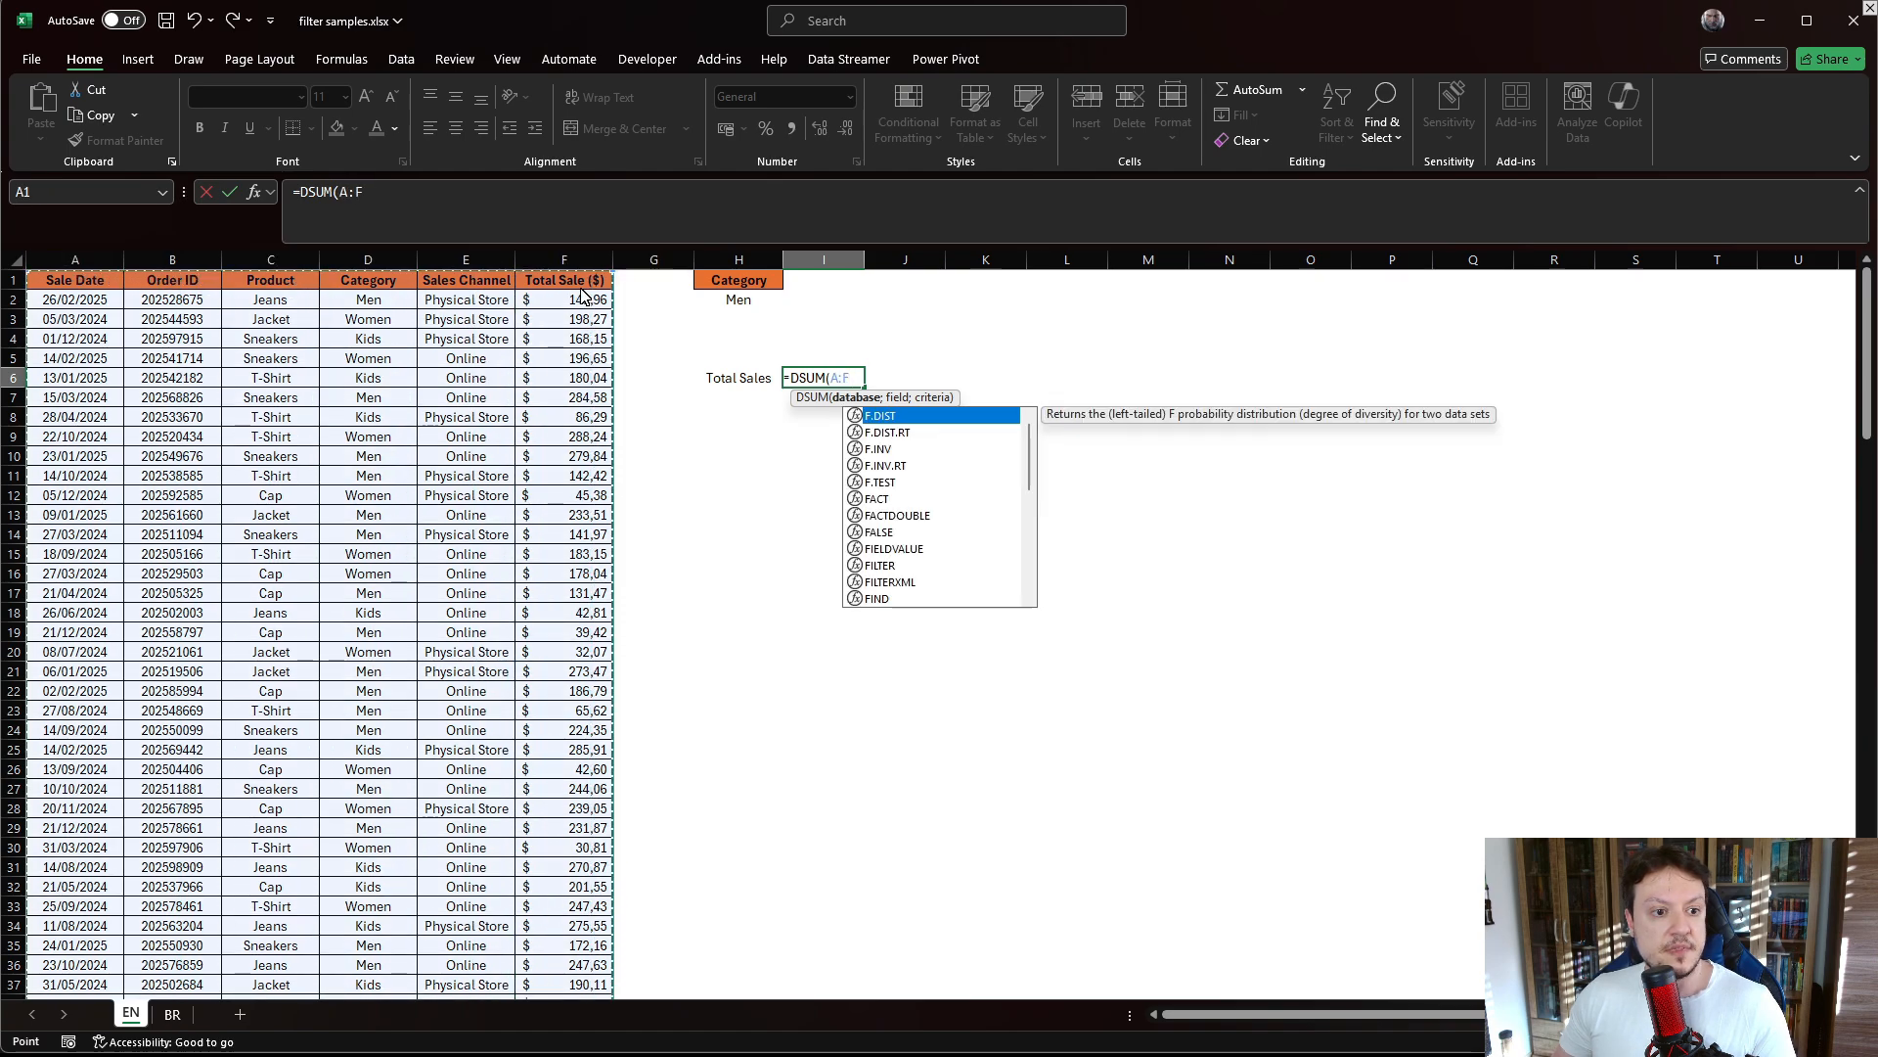
{"action": "key", "text": "F4"}
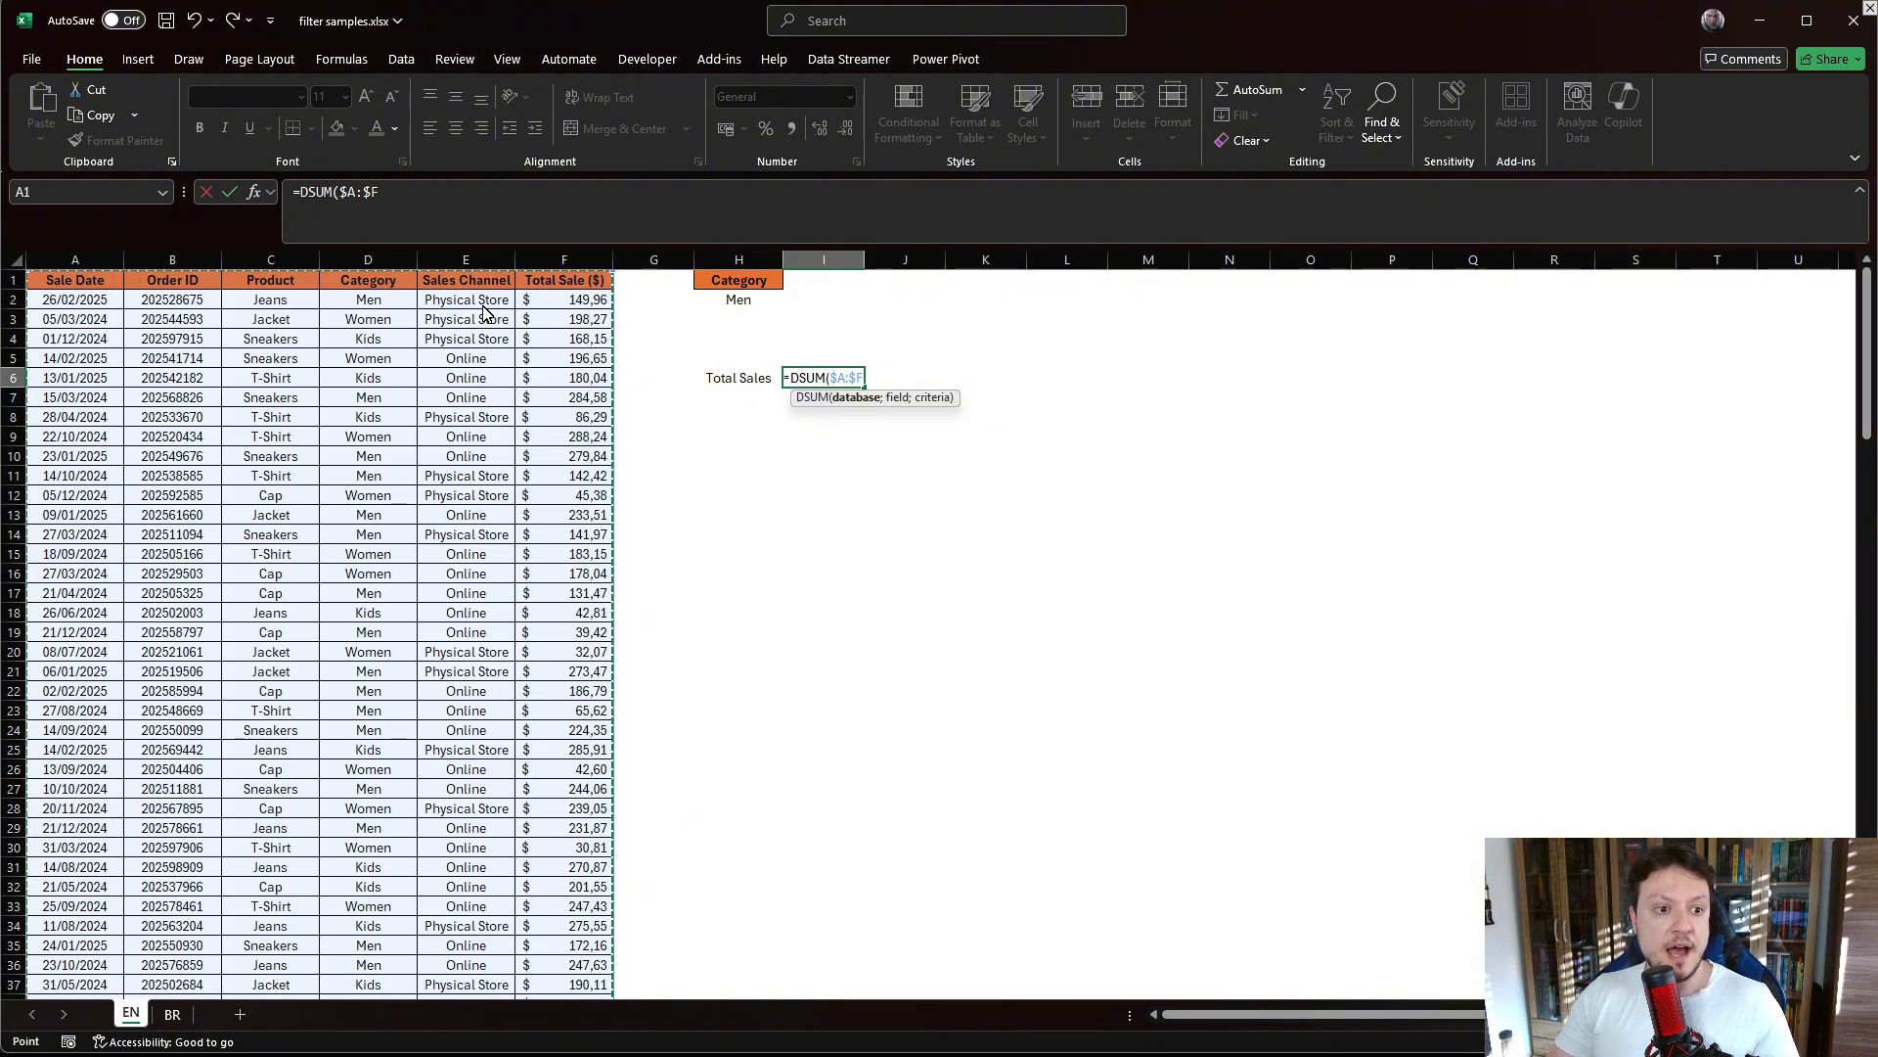
{"action": "type", "text": ";"}
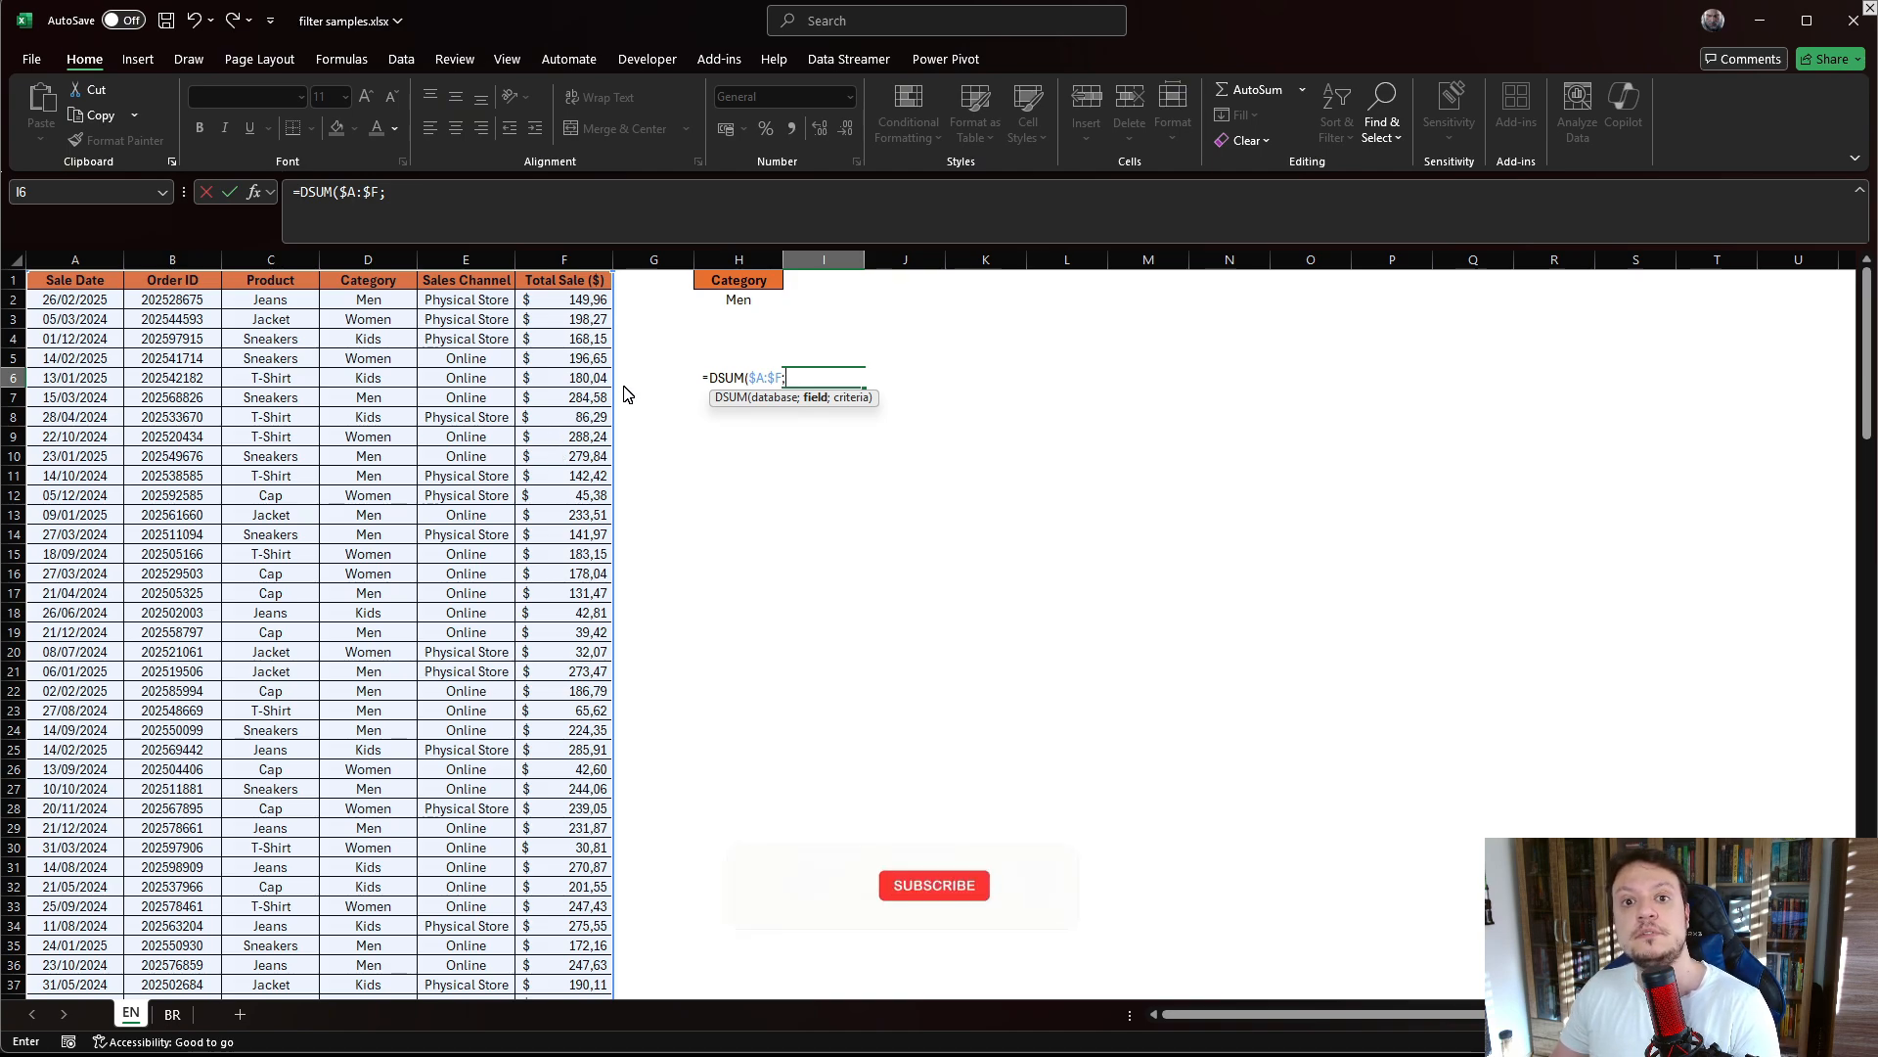
Step: Complete the DSUM formula with $F$1 as the field and H1:H2 as the criteria range
{"action": "left_click", "coordinate": [564, 281]}
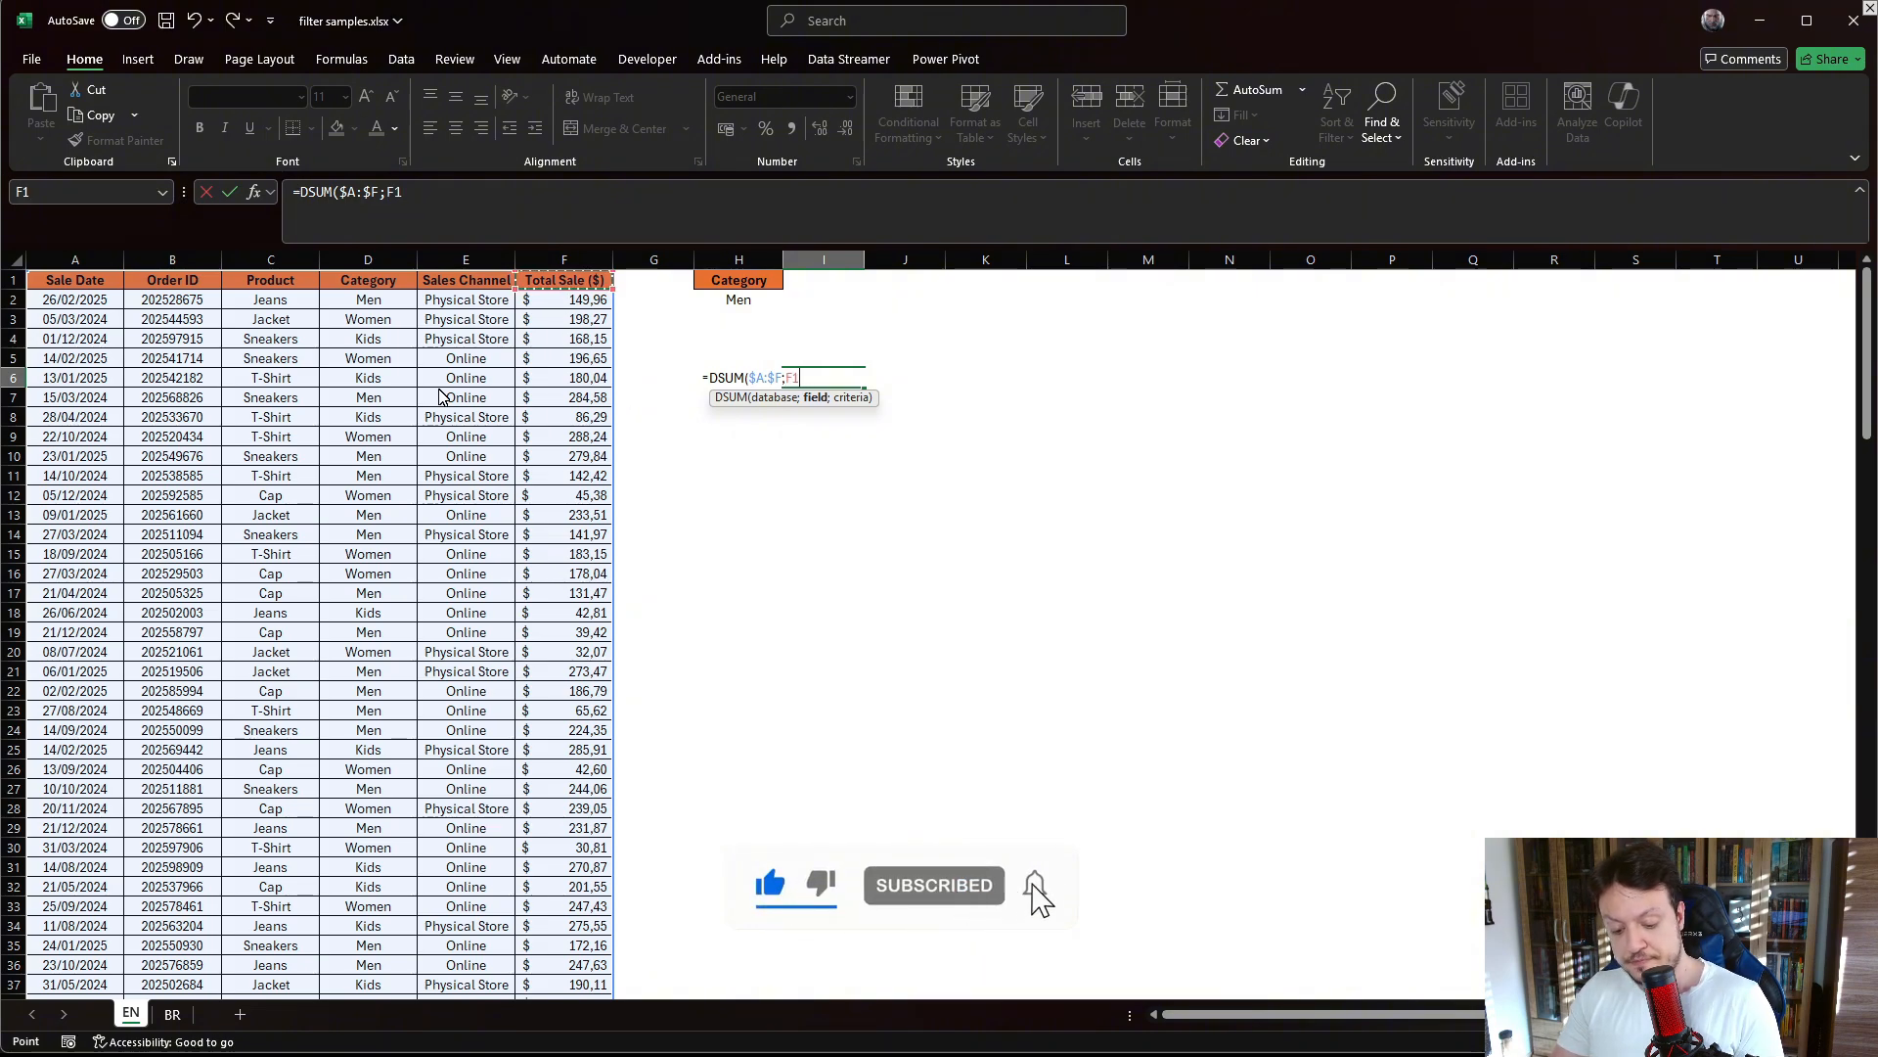
{"action": "key", "text": "F4"}
{"action": "type", "text": ";"}
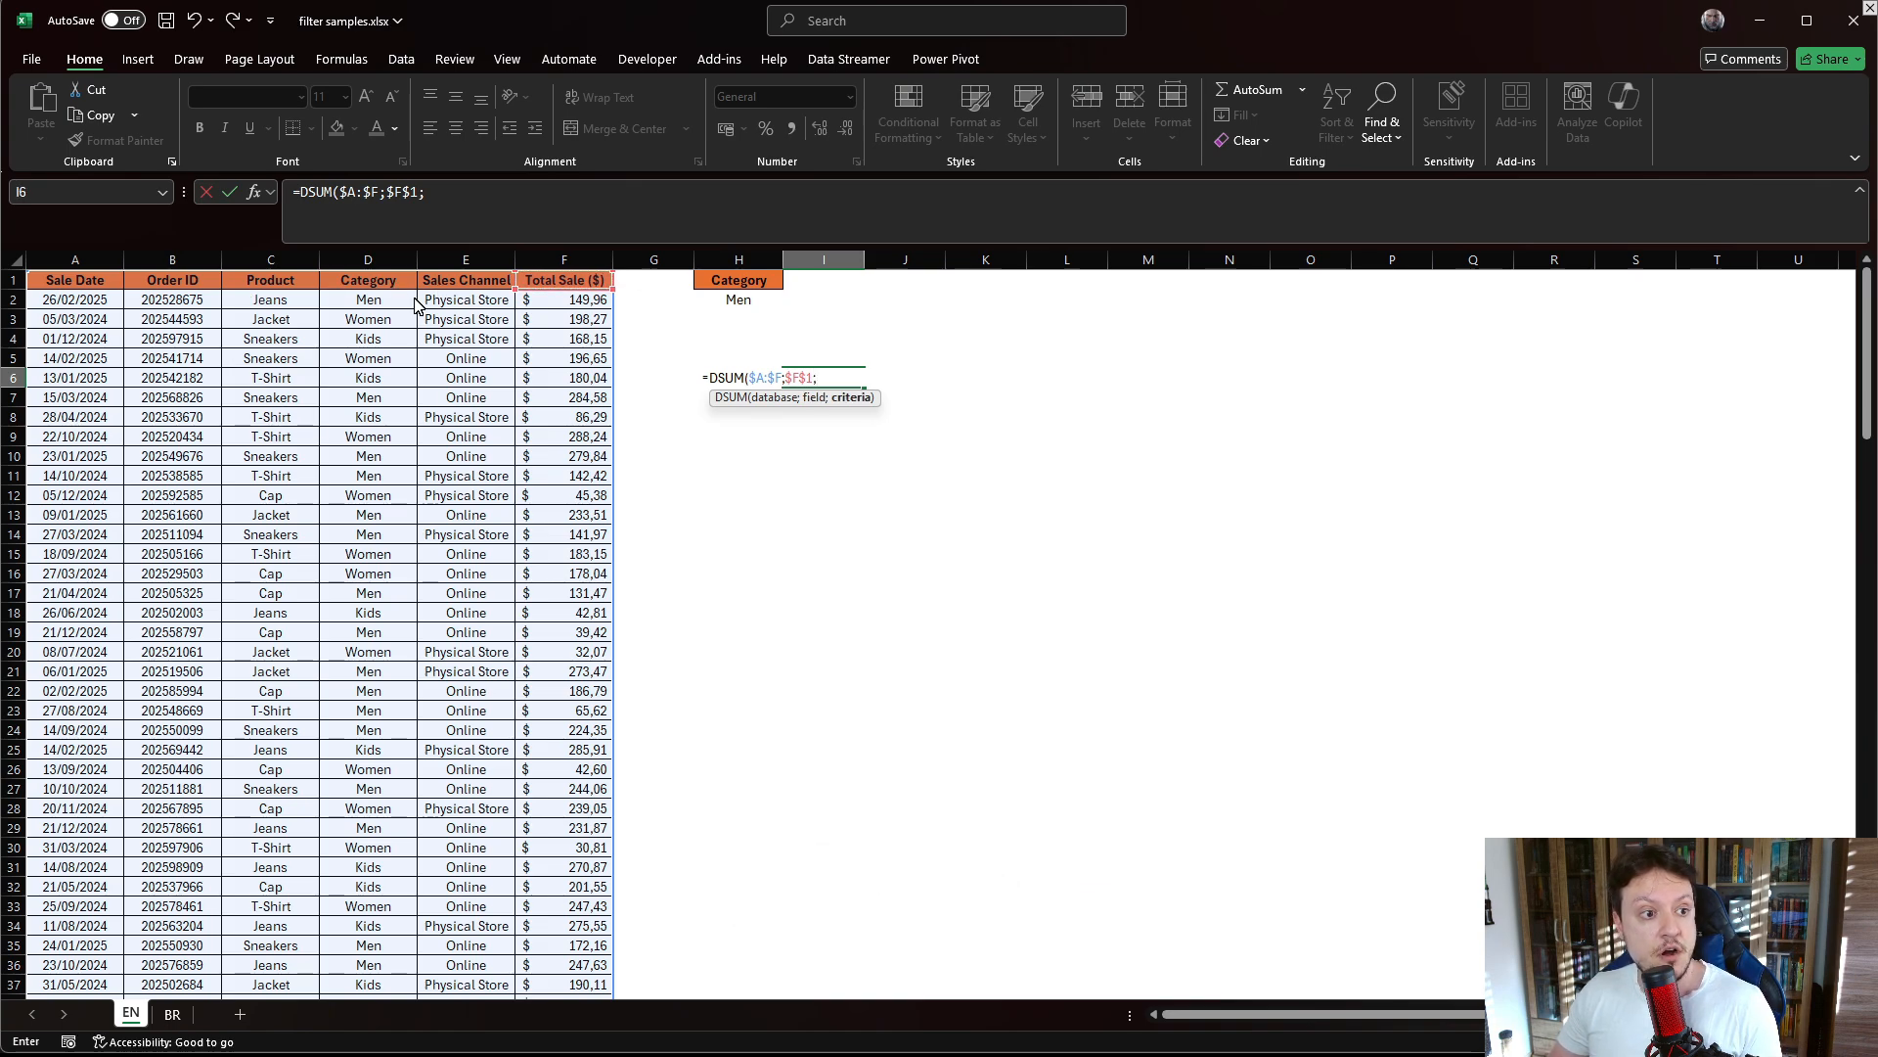
{"action": "left_click", "coordinate": [739, 285]}
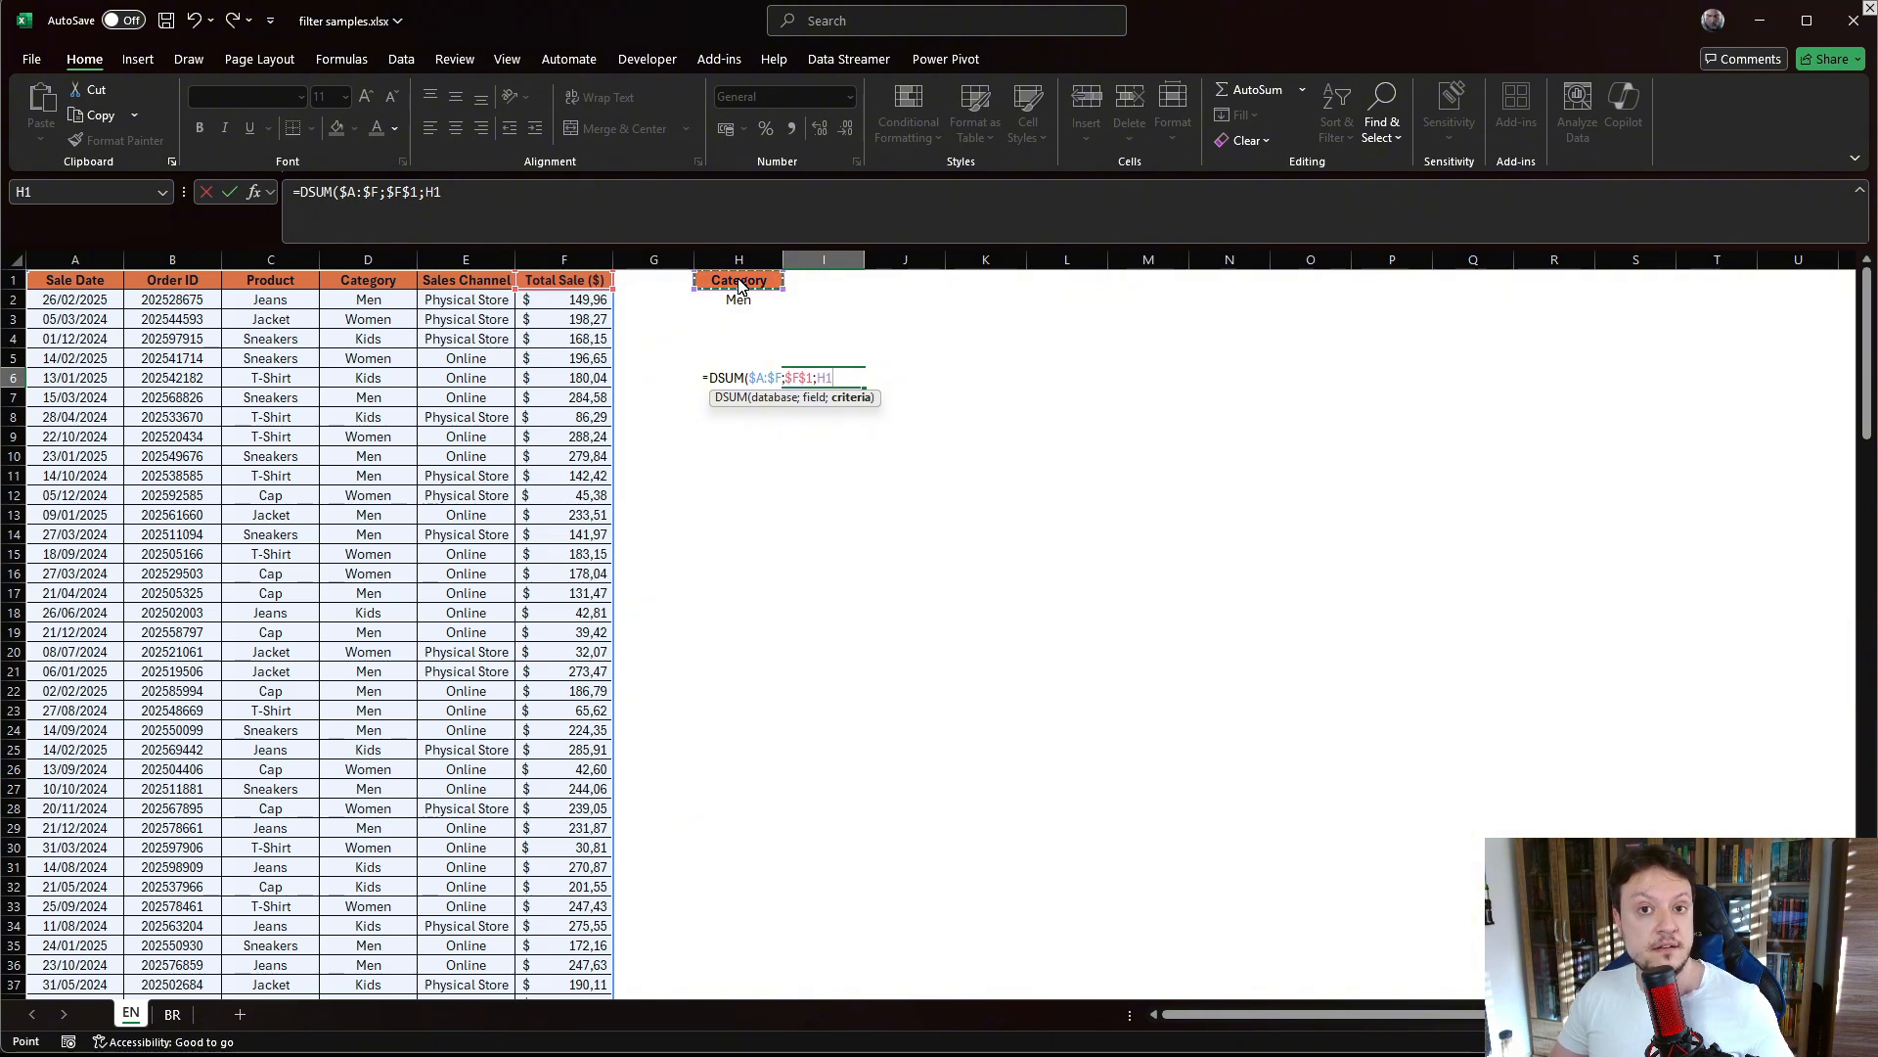
{"action": "left_click_drag", "start_coordinate": [738, 285], "coordinate": [739, 301]}
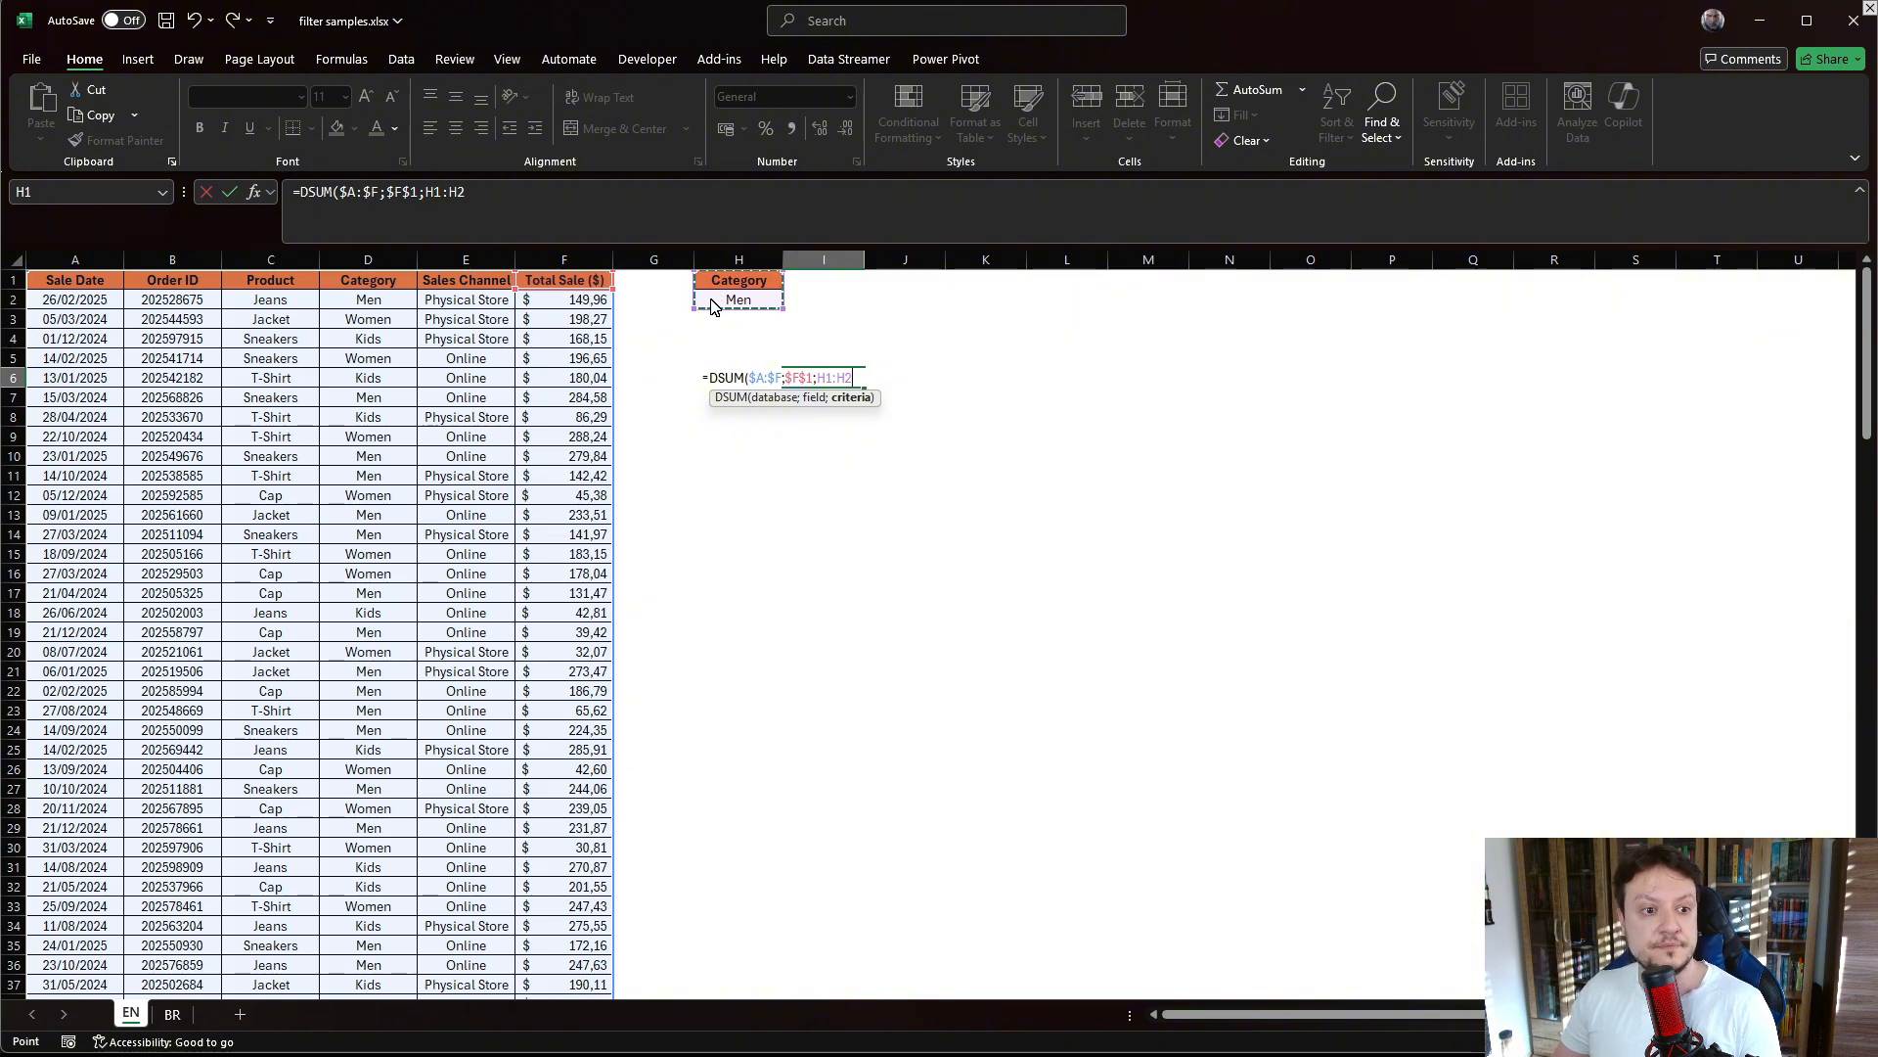
{"action": "key", "text": "Return"}
Step: Format the total in I6 as English (United States) dollar accounting and fit column I's width
{"action": "left_click", "coordinate": [808, 381]}
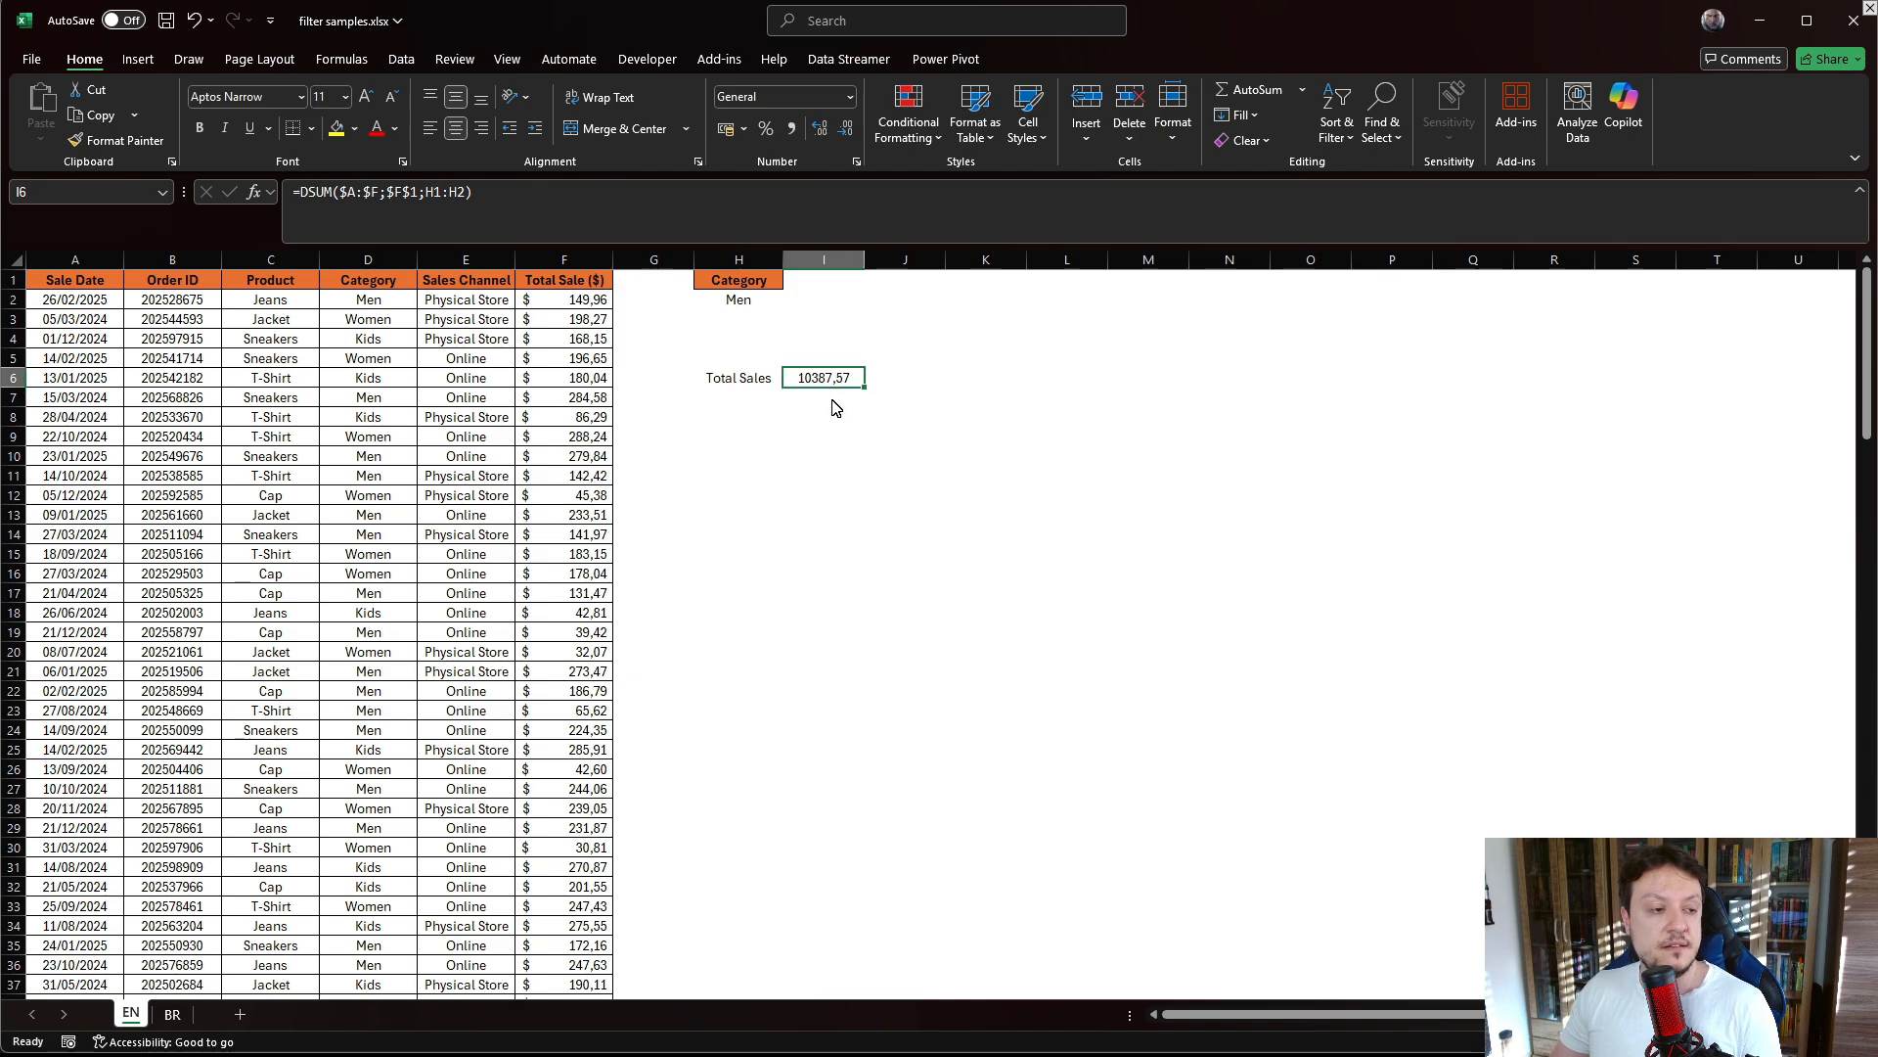
{"action": "left_click", "coordinate": [743, 128]}
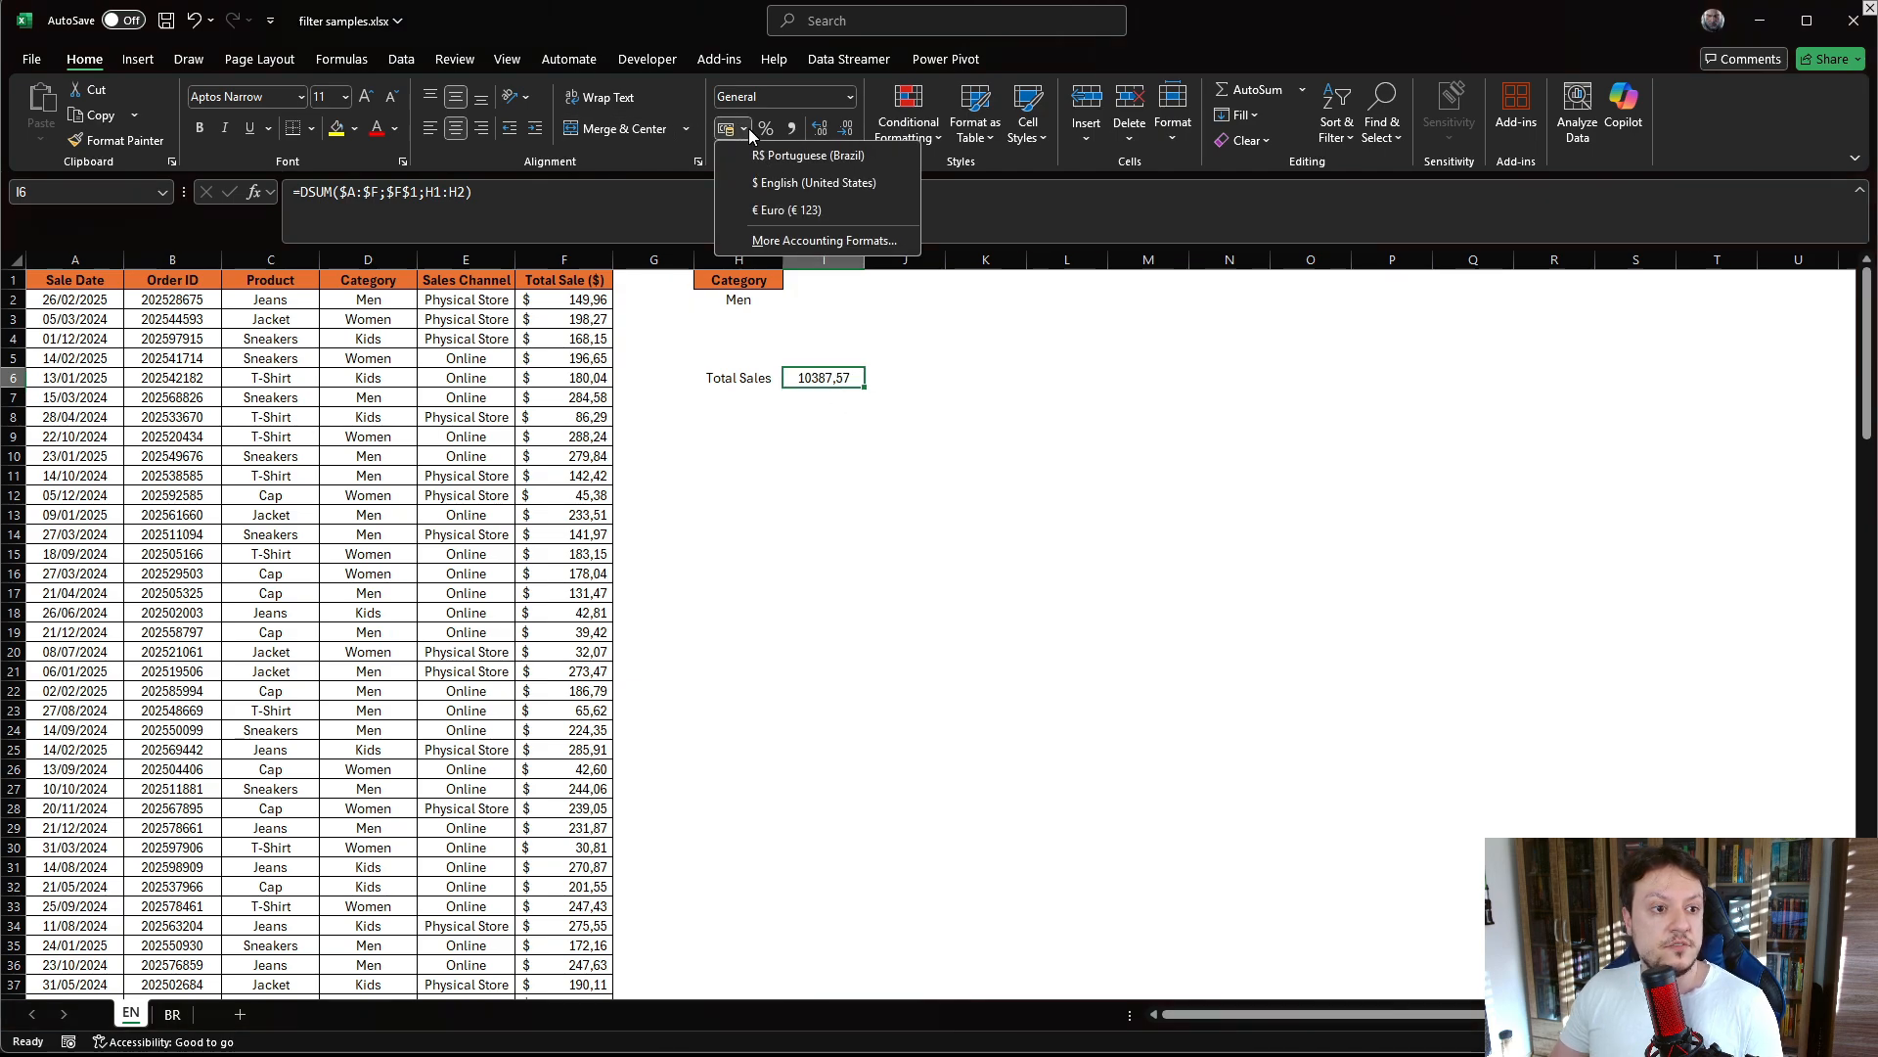
{"action": "left_click", "coordinate": [760, 183]}
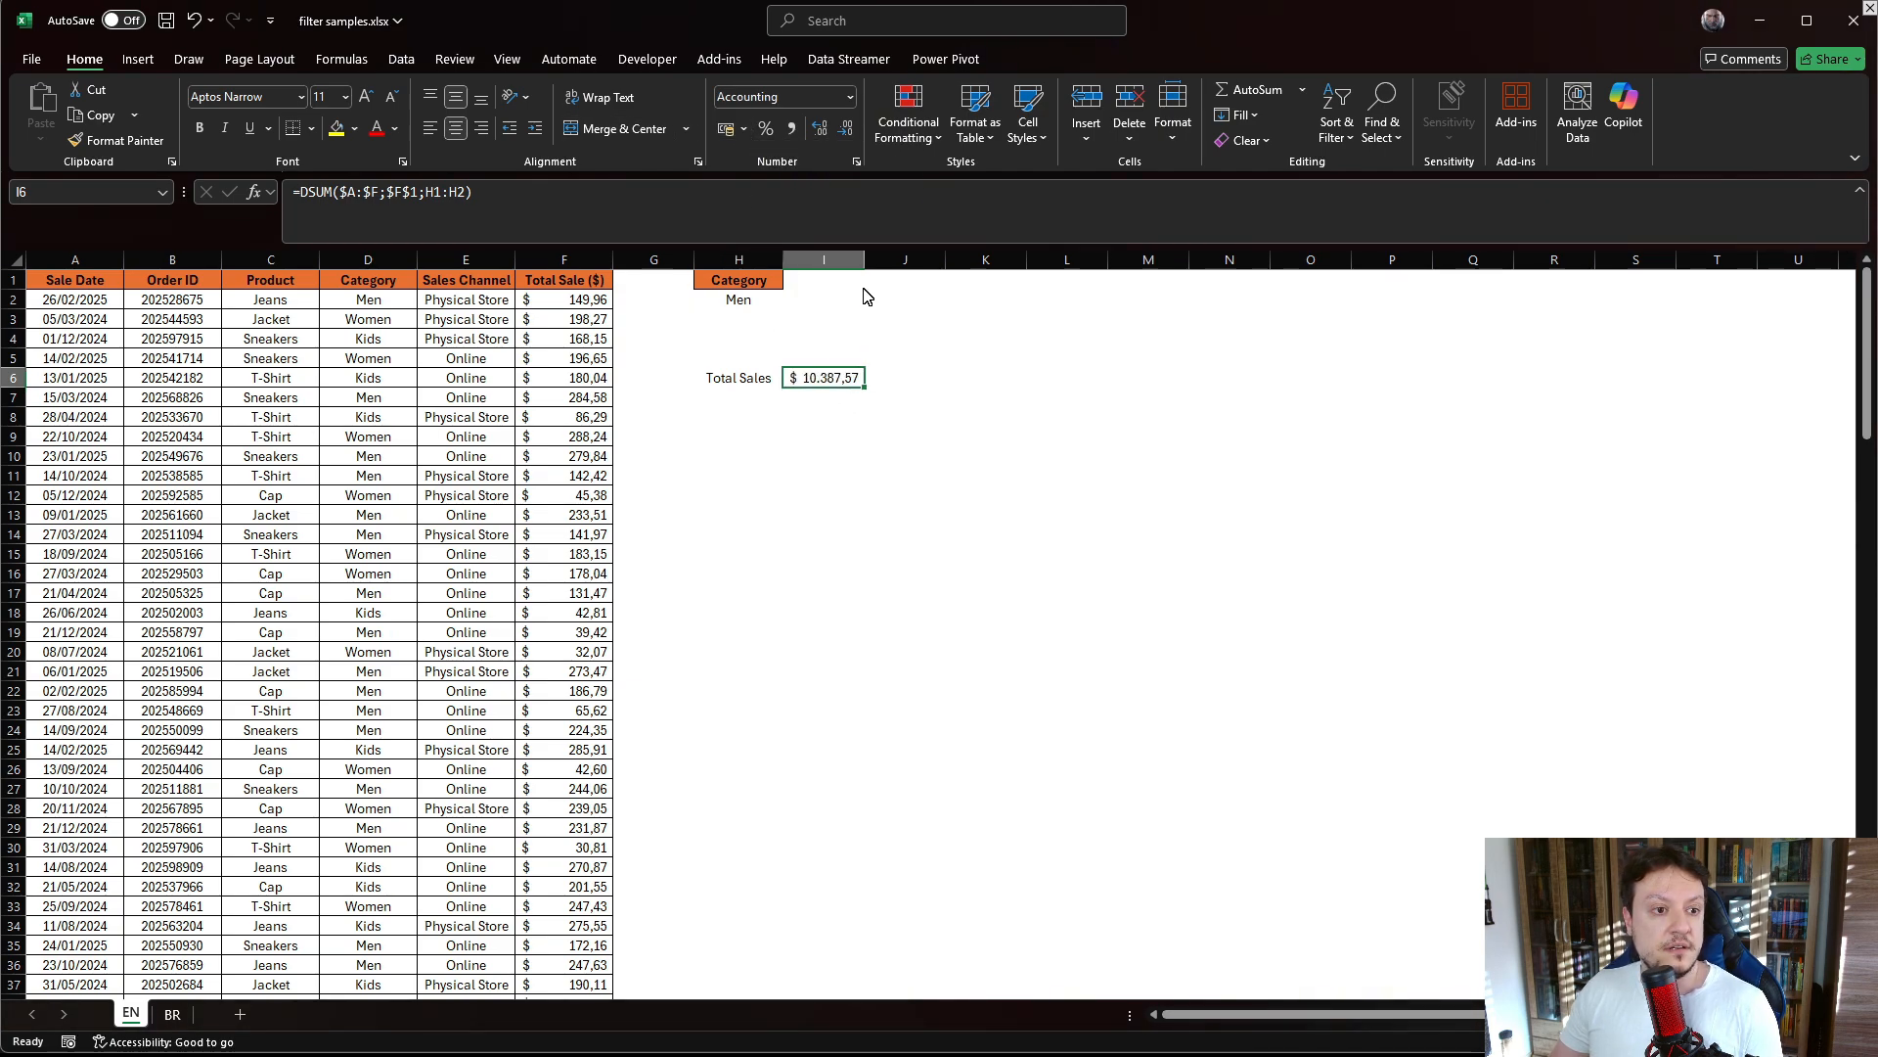
{"action": "left_click_drag", "start_coordinate": [866, 262], "coordinate": [863, 278]}
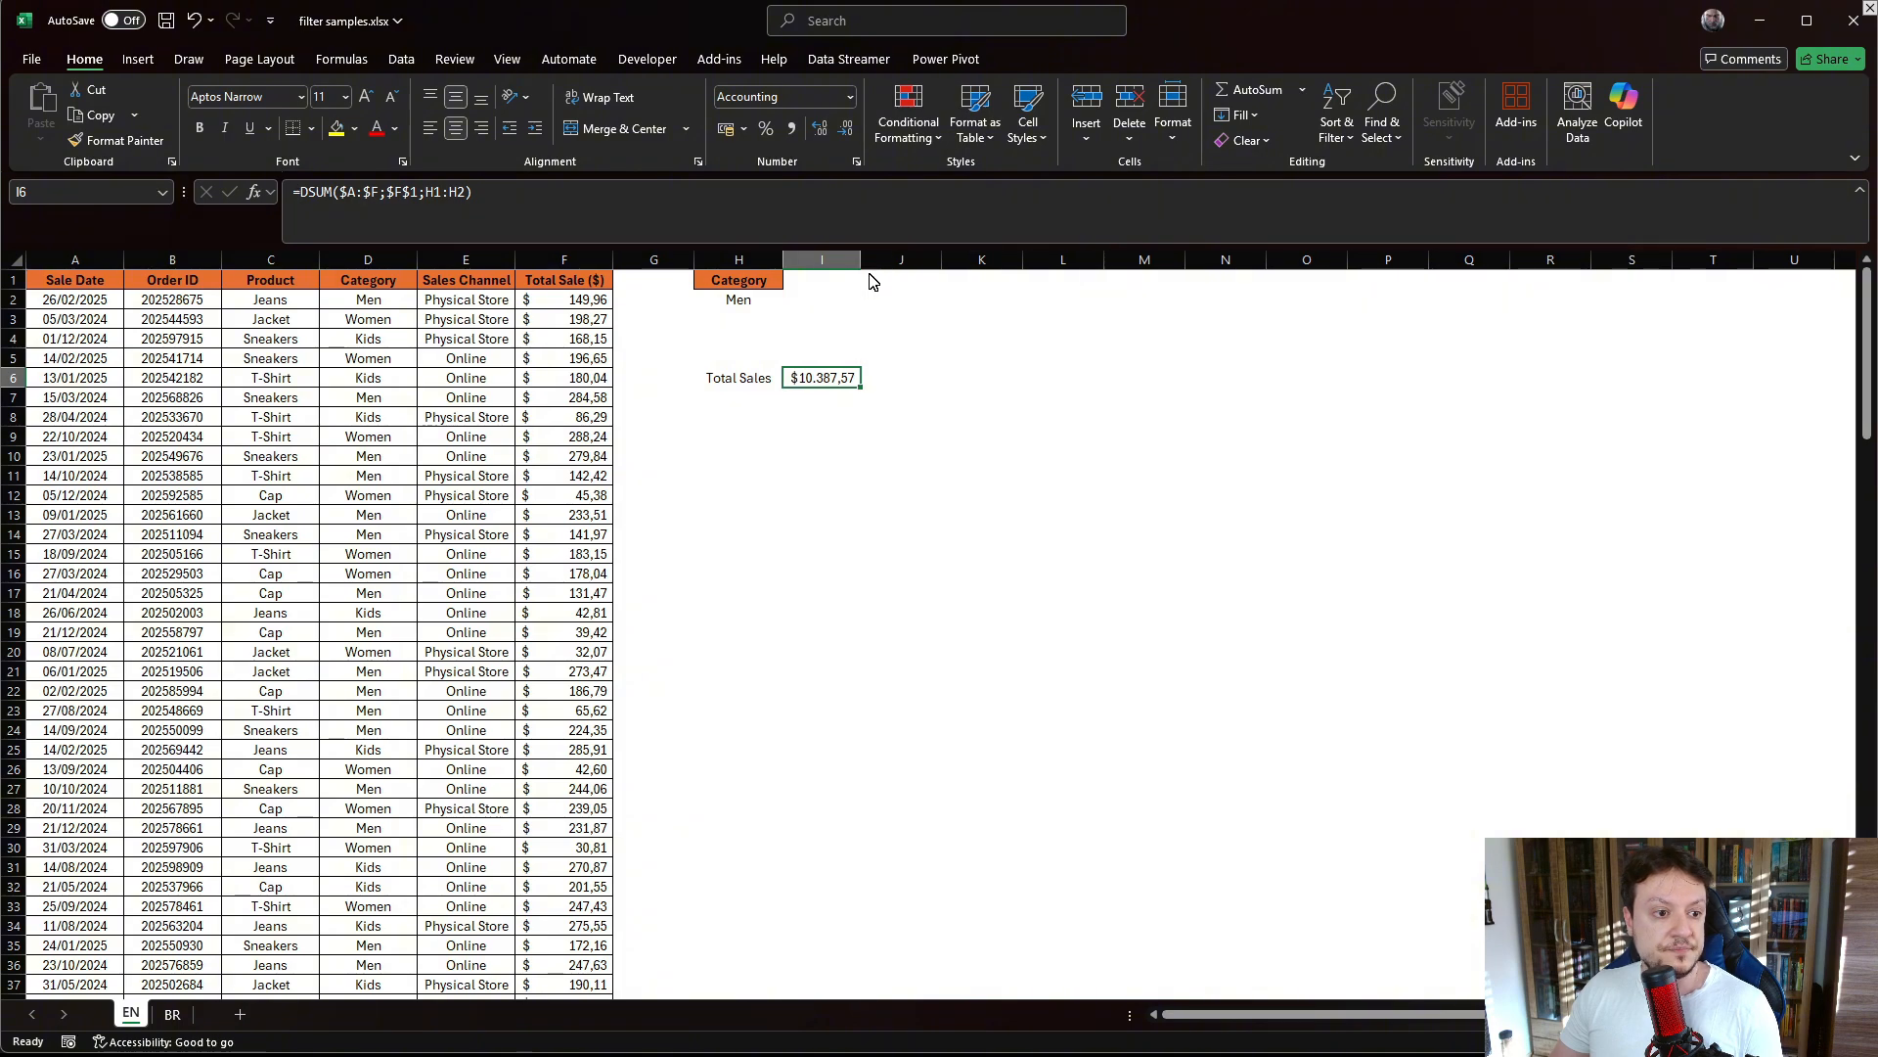
{"action": "left_click", "coordinate": [777, 416]}
{"action": "left_click", "coordinate": [839, 383]}
{"action": "left_click", "coordinate": [735, 299]}
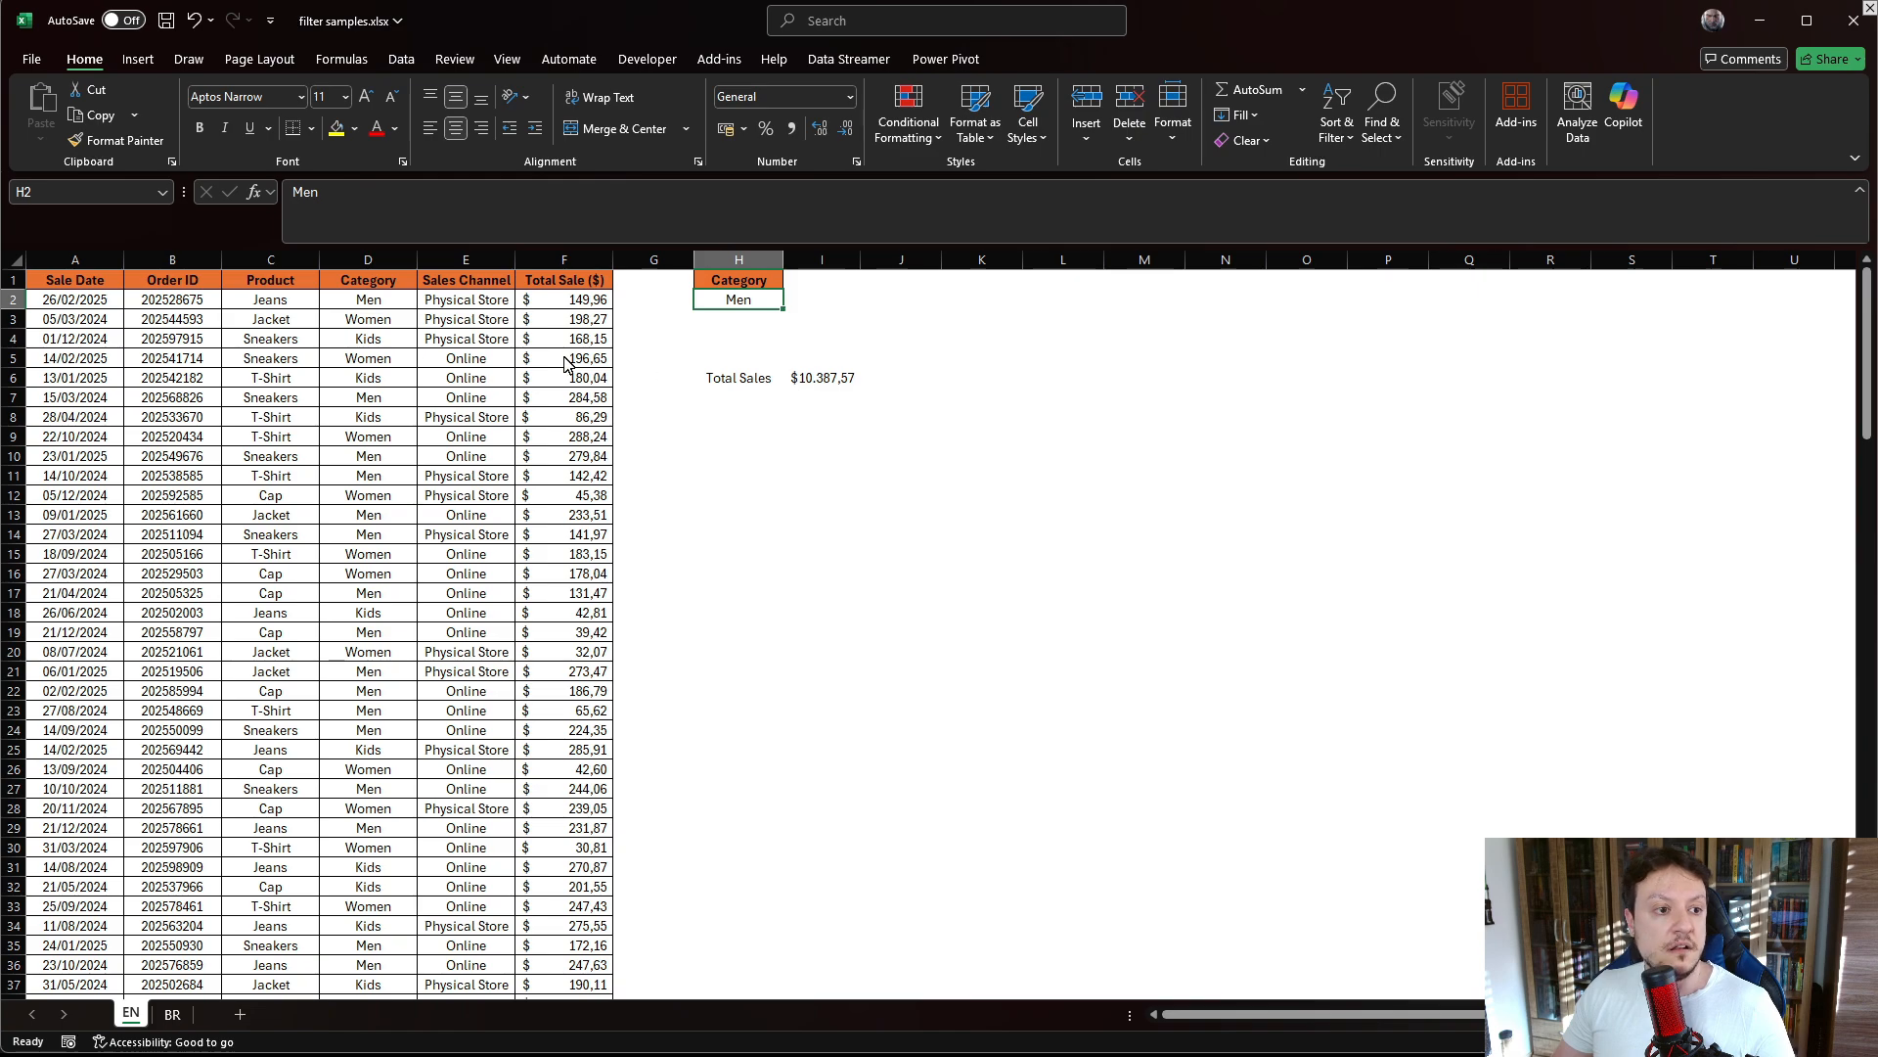
{"action": "left_click", "coordinate": [429, 340]}
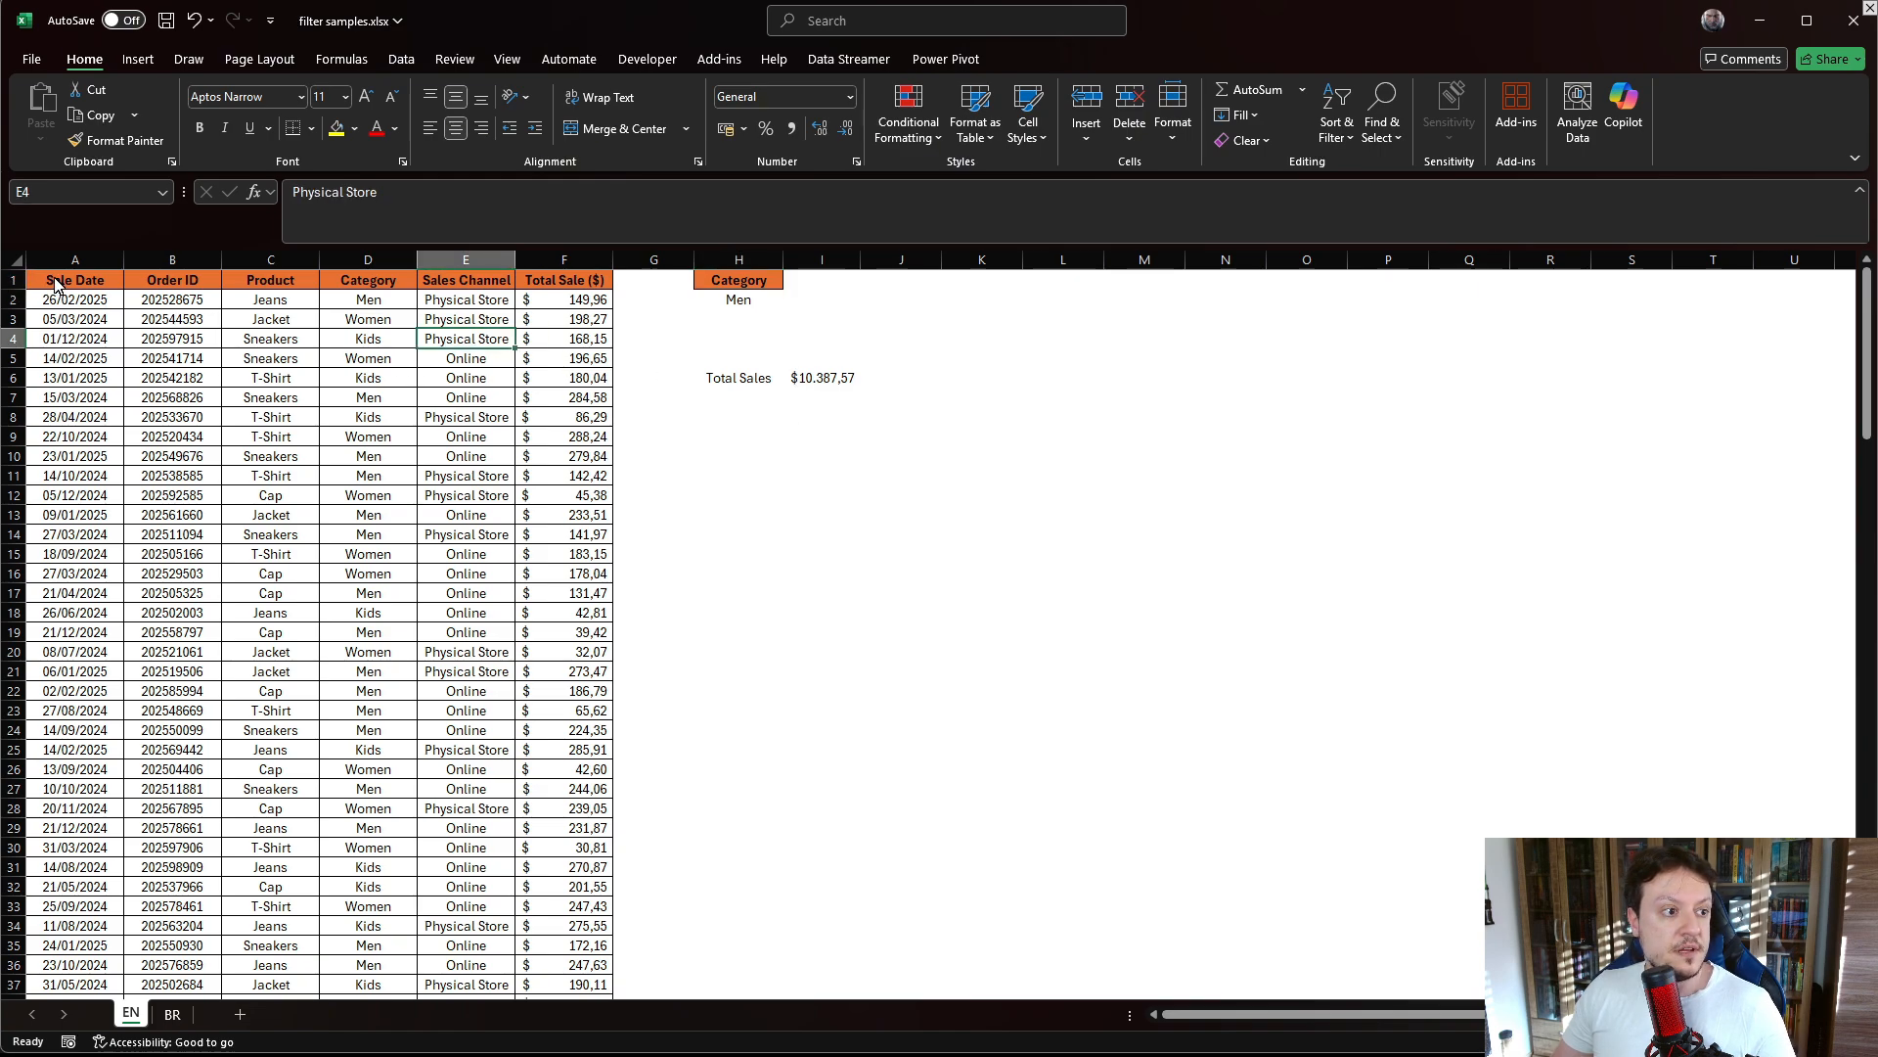
Step: Turn on filtering for the header row, row 1
{"action": "left_click", "coordinate": [12, 282]}
{"action": "left_click", "coordinate": [1337, 118]}
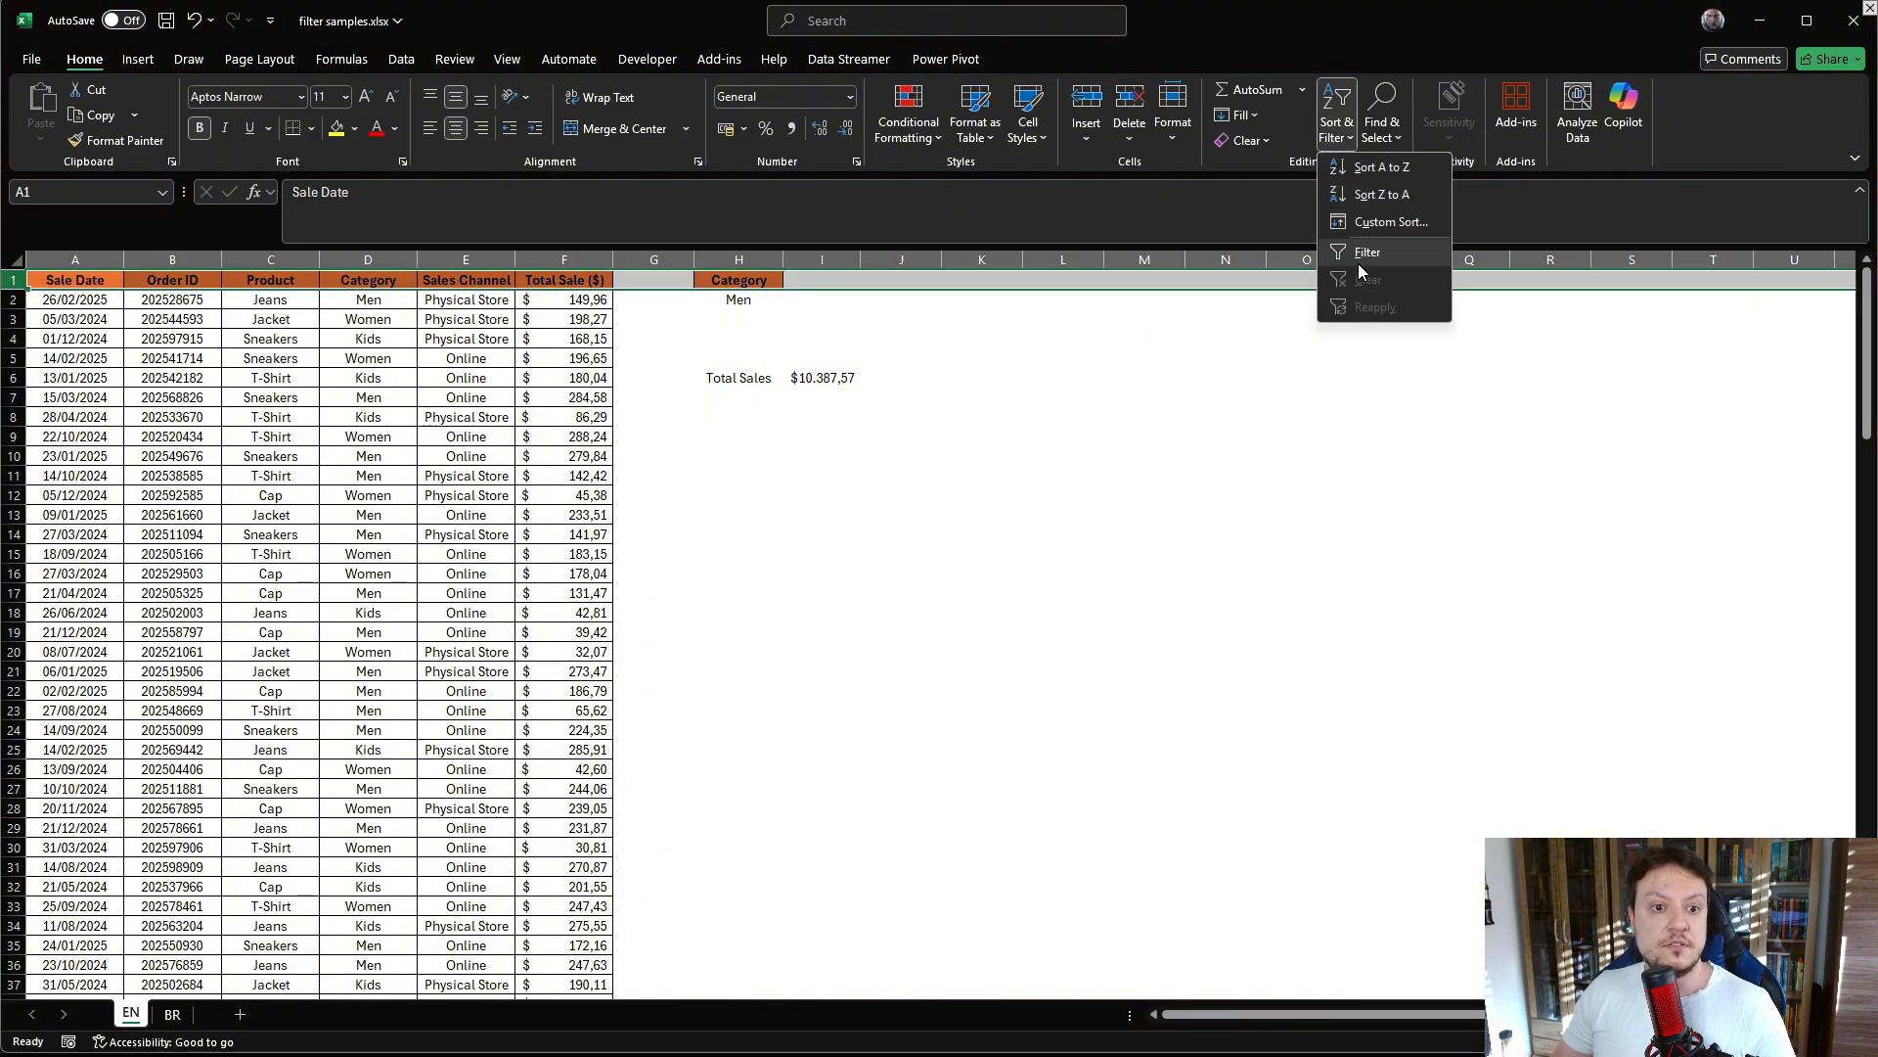
{"action": "left_click", "coordinate": [1358, 266]}
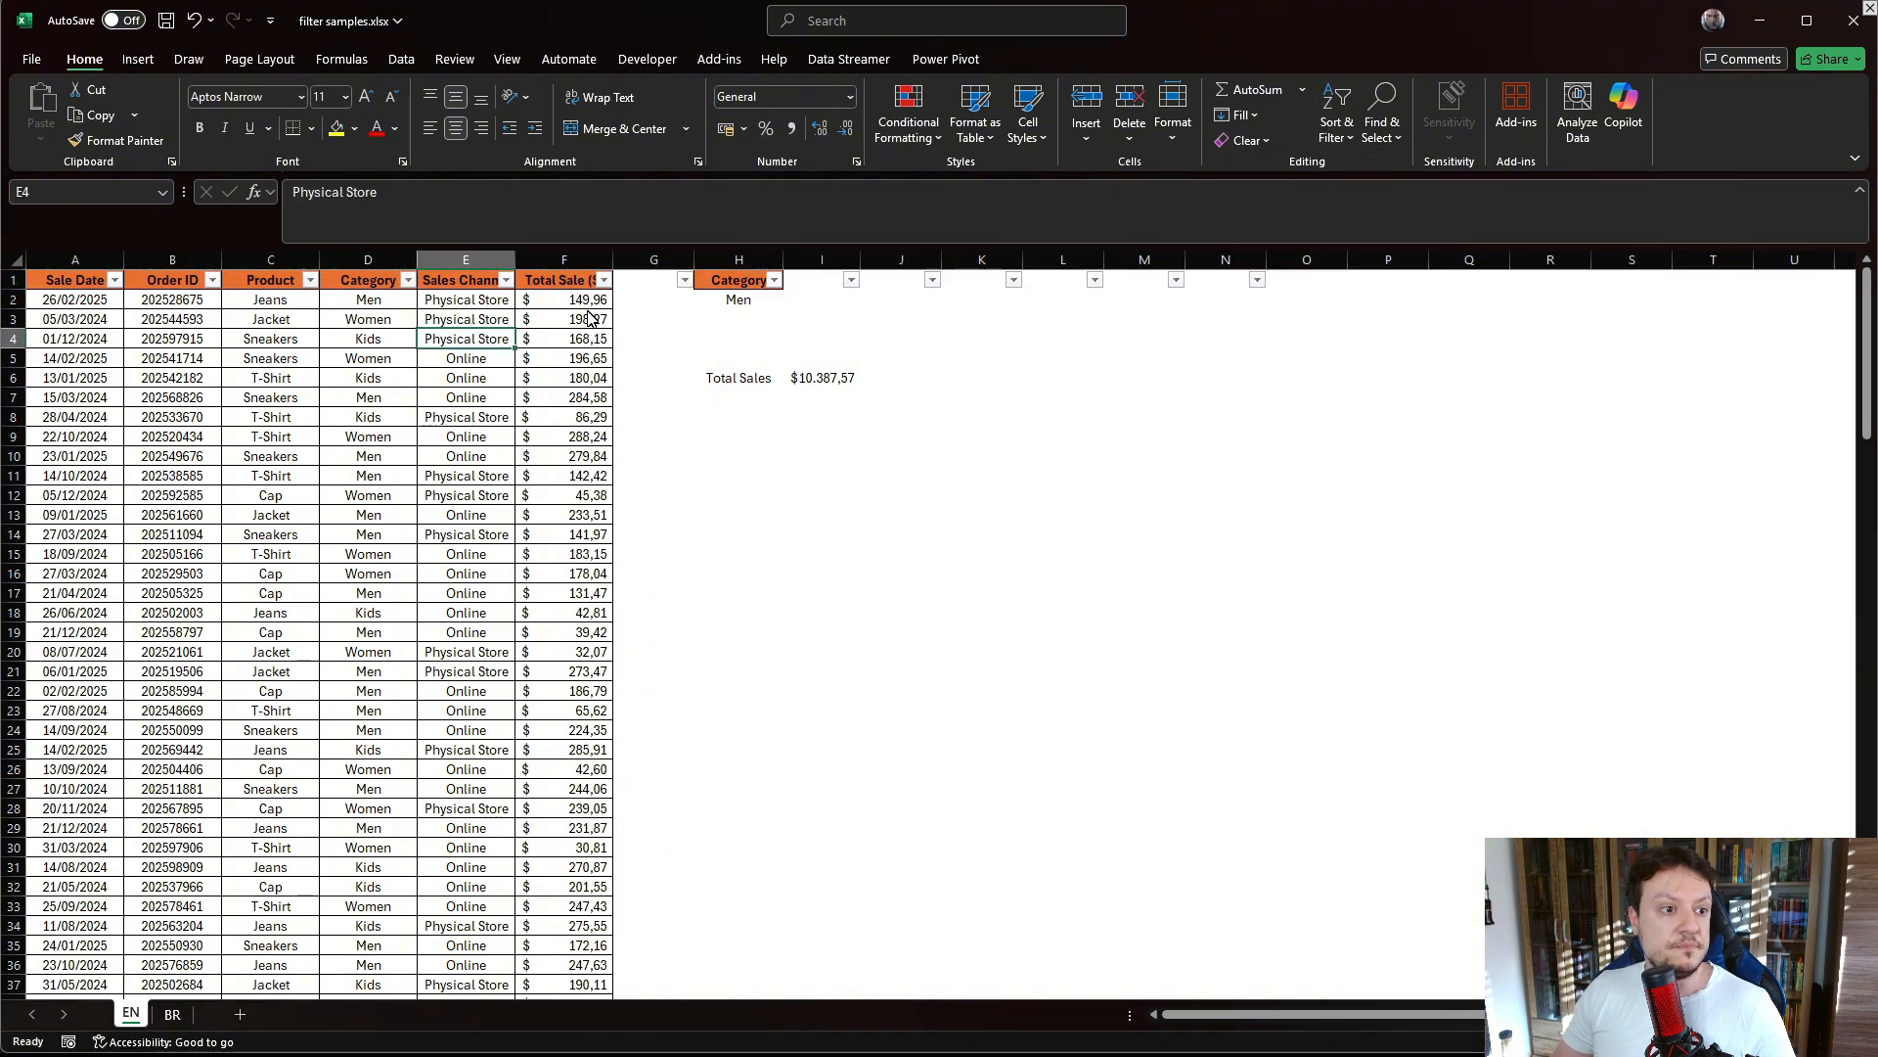
Step: Filter the sales data's Category column to show only Men
{"action": "left_click", "coordinate": [506, 280]}
{"action": "left_click", "coordinate": [375, 285]}
{"action": "left_click", "coordinate": [408, 281]}
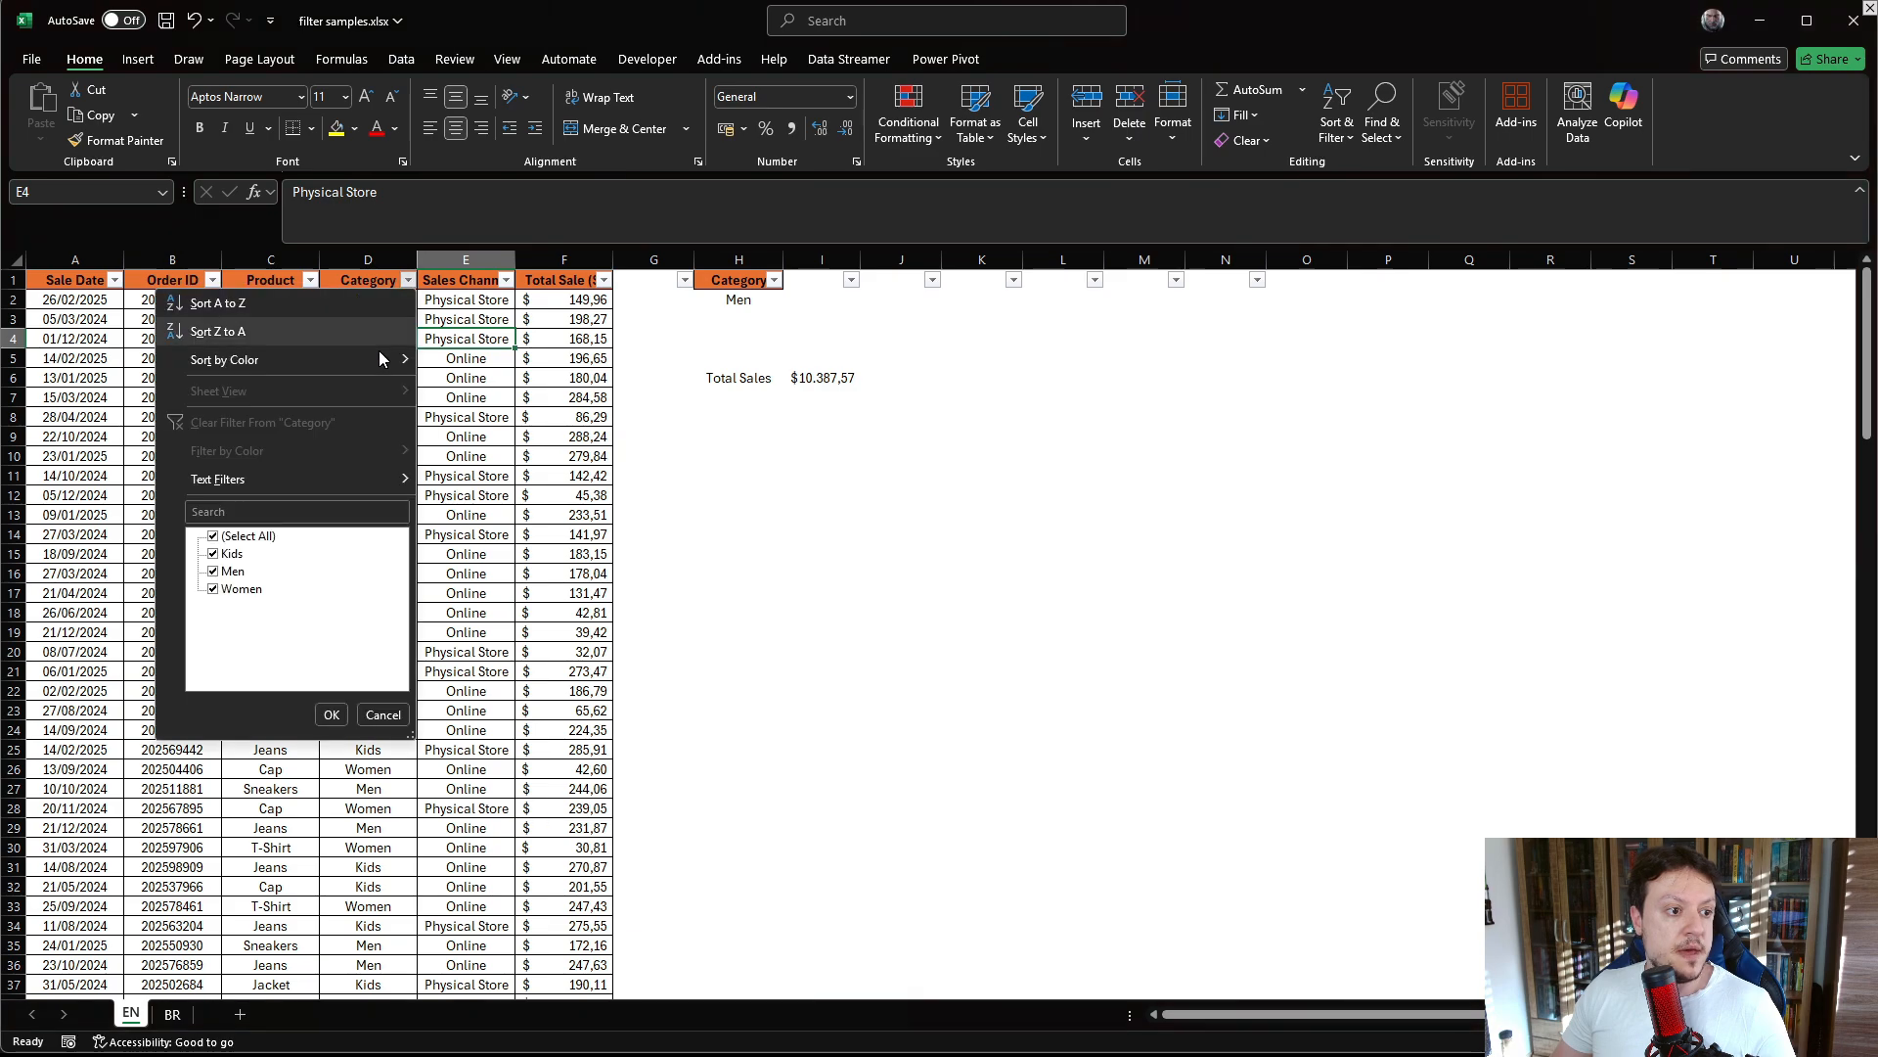
{"action": "left_click", "coordinate": [223, 537]}
{"action": "left_click", "coordinate": [233, 571]}
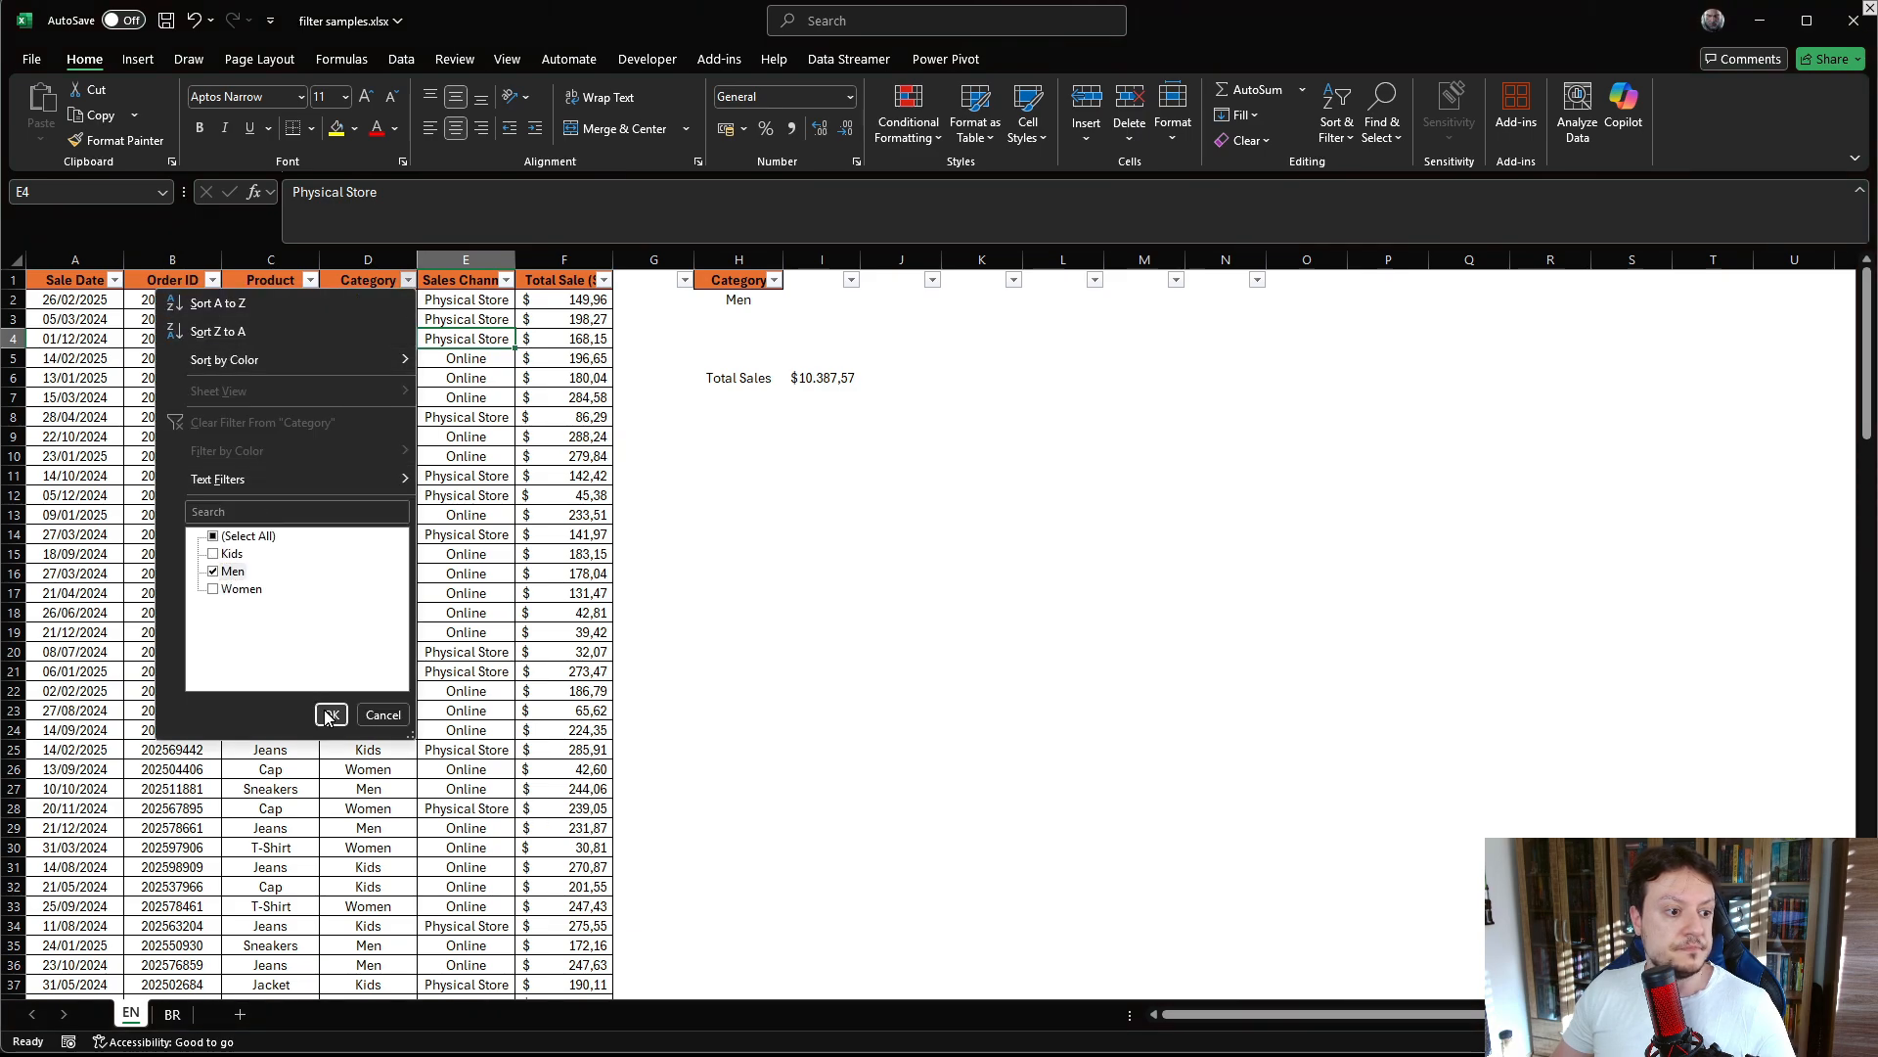
{"action": "left_click", "coordinate": [332, 715]}
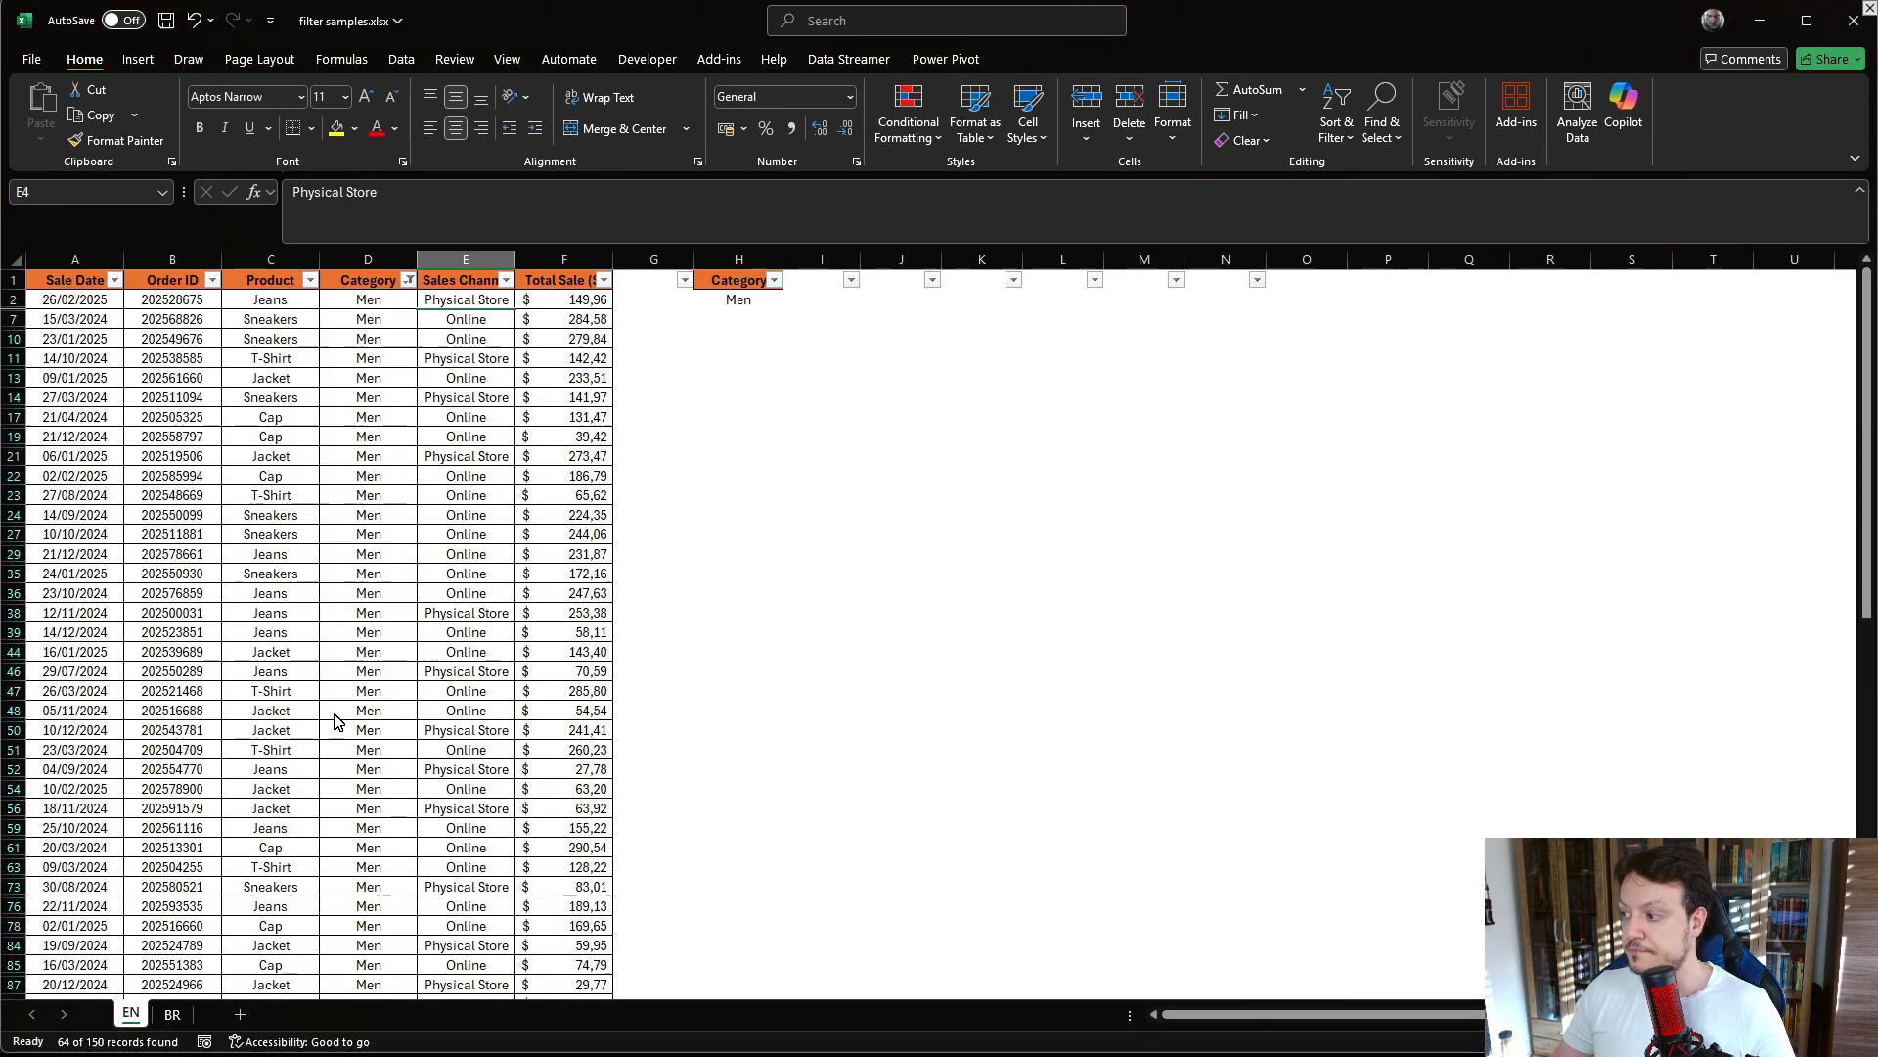
Step: Select all filtered Total Sale values from F2 down to check their sum against the DSUM result
{"action": "left_click", "coordinate": [562, 305]}
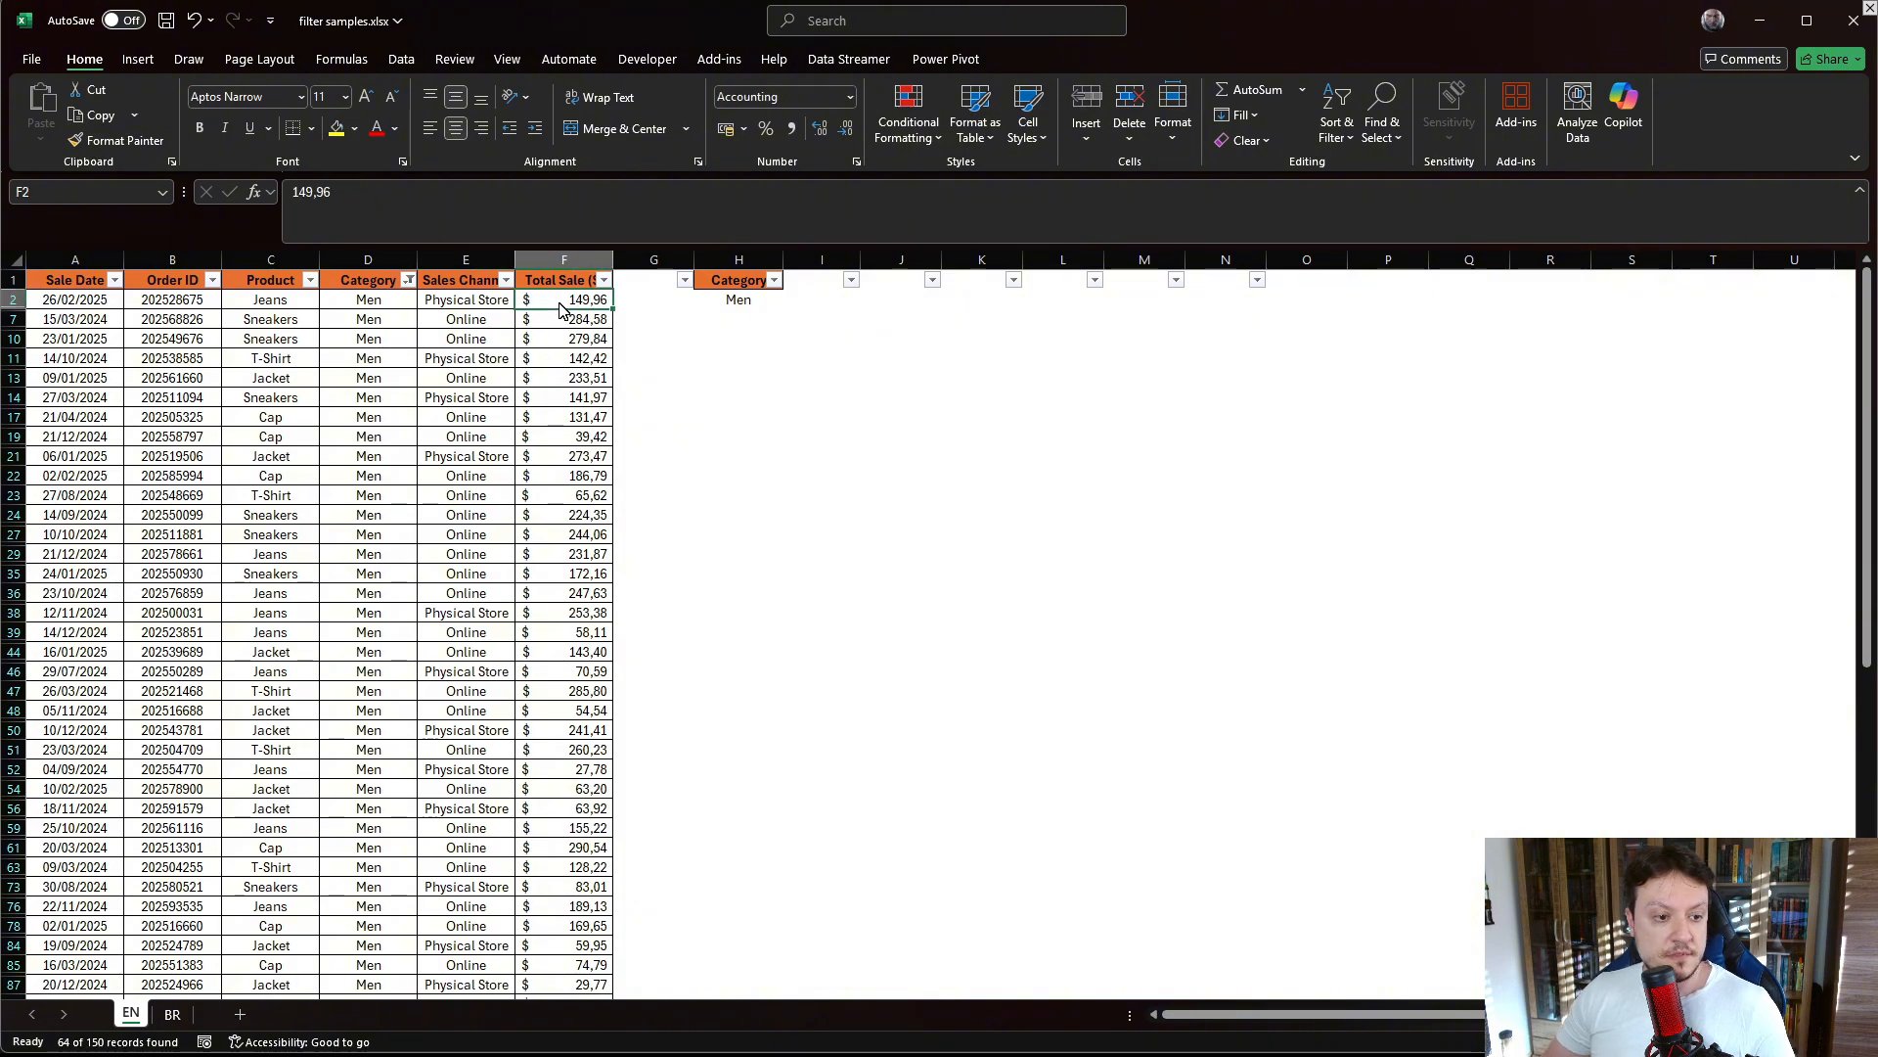
{"action": "key", "text": "ctrl+shift+Down"}
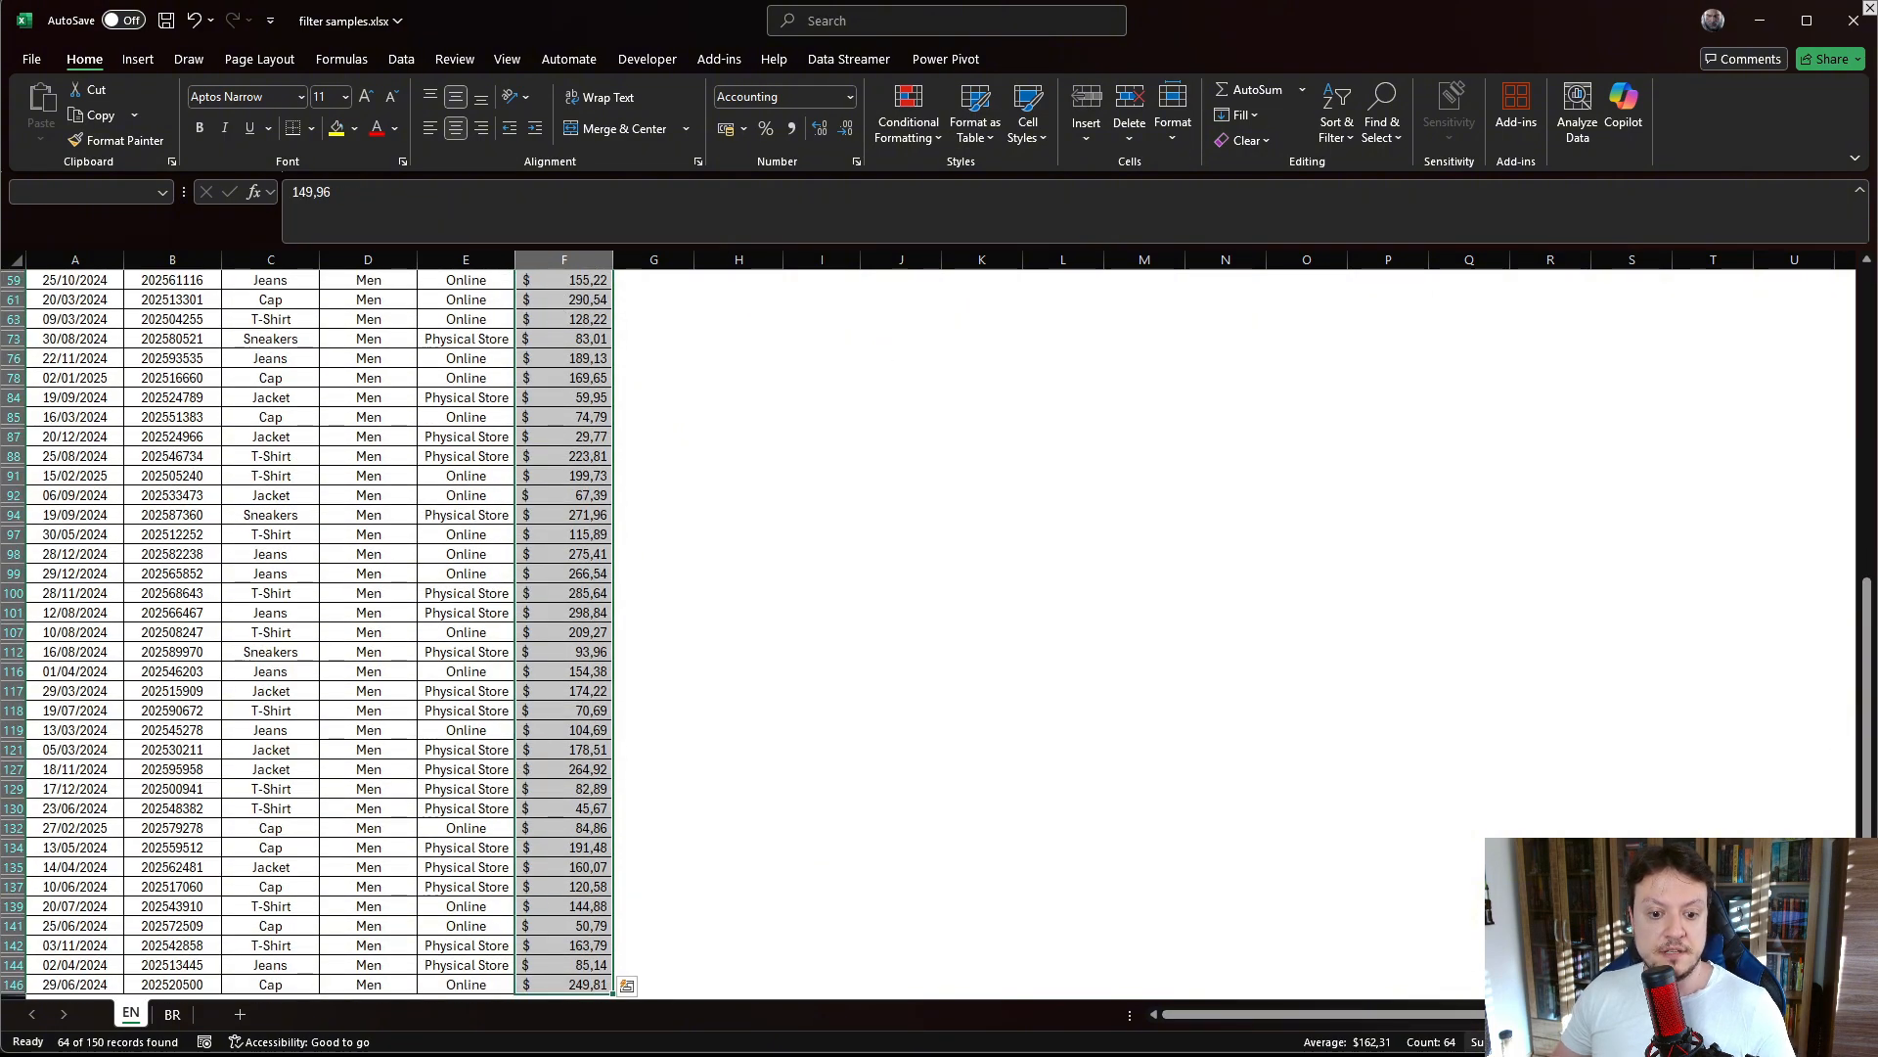
{"action": "scroll", "coordinate": [909, 511], "scroll_direction": "up", "scroll_amount": 9}
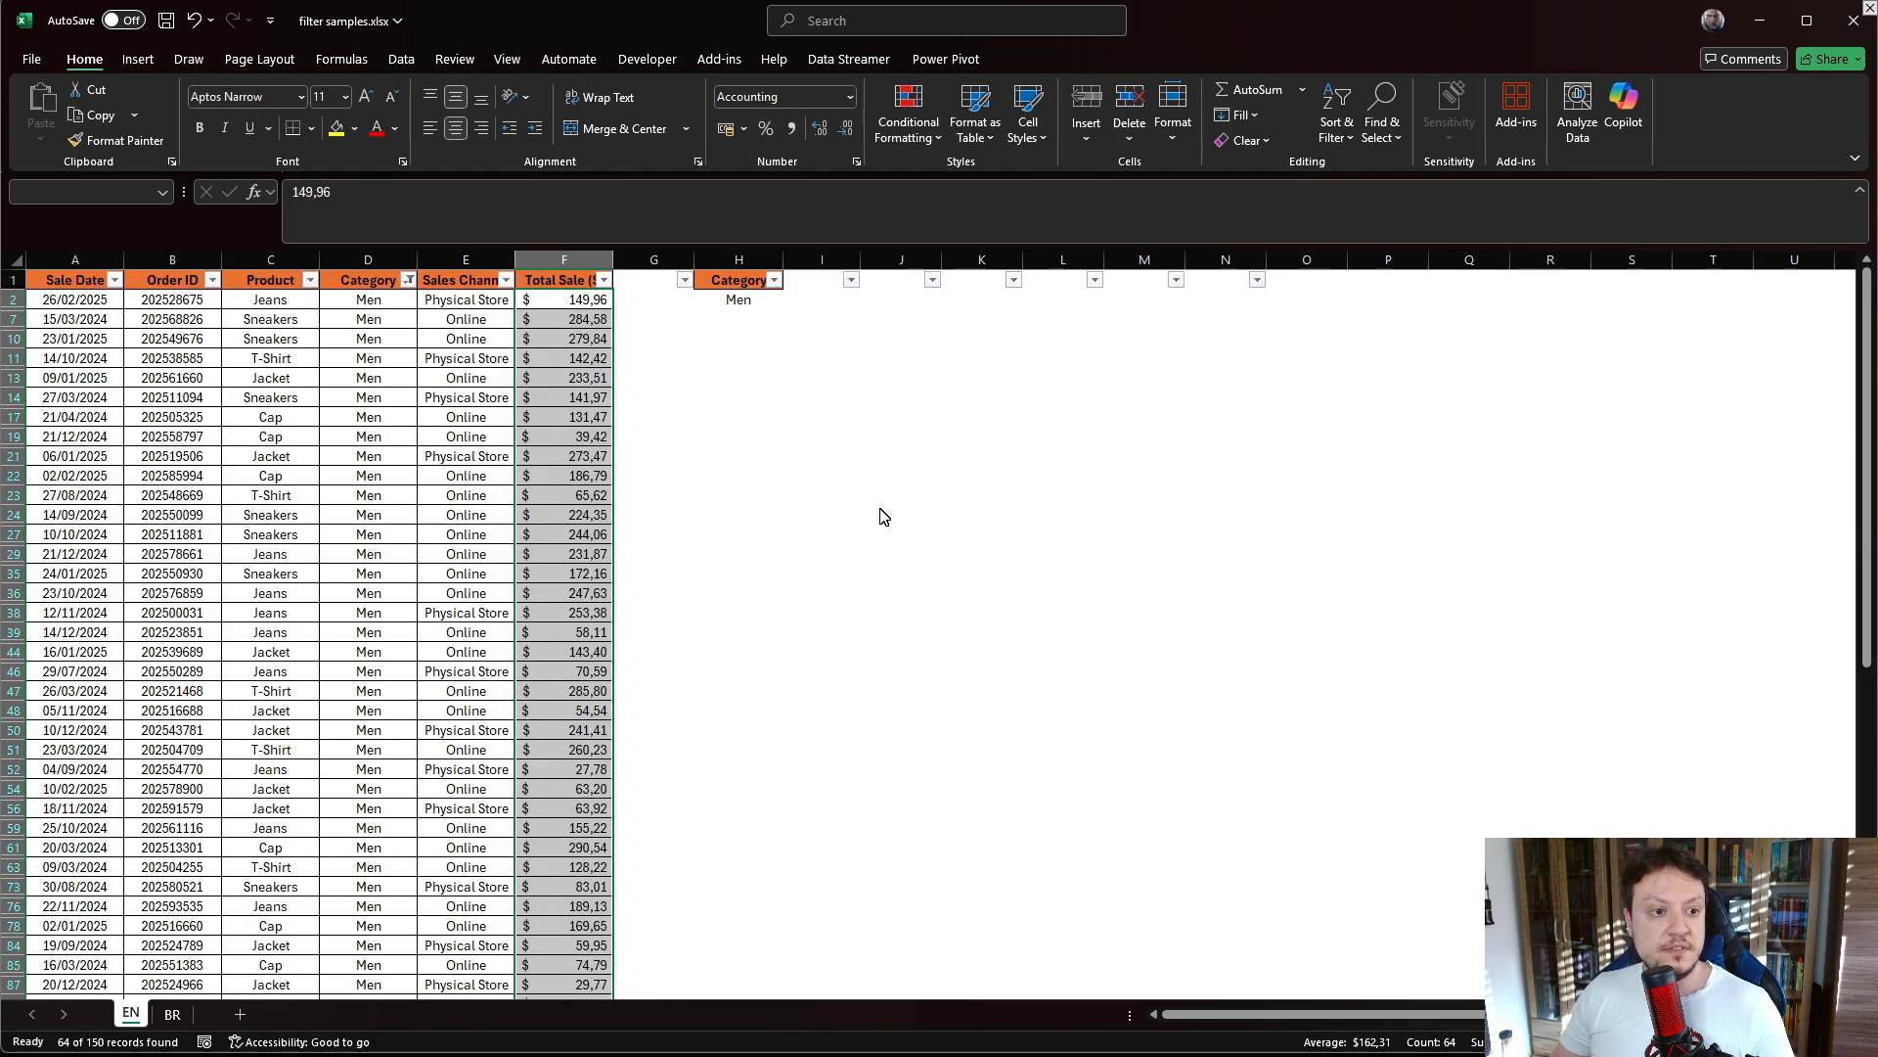
Step: Clear the Category filter so all sales rows show, and turn off filtering on the header row
{"action": "left_click", "coordinate": [654, 339]}
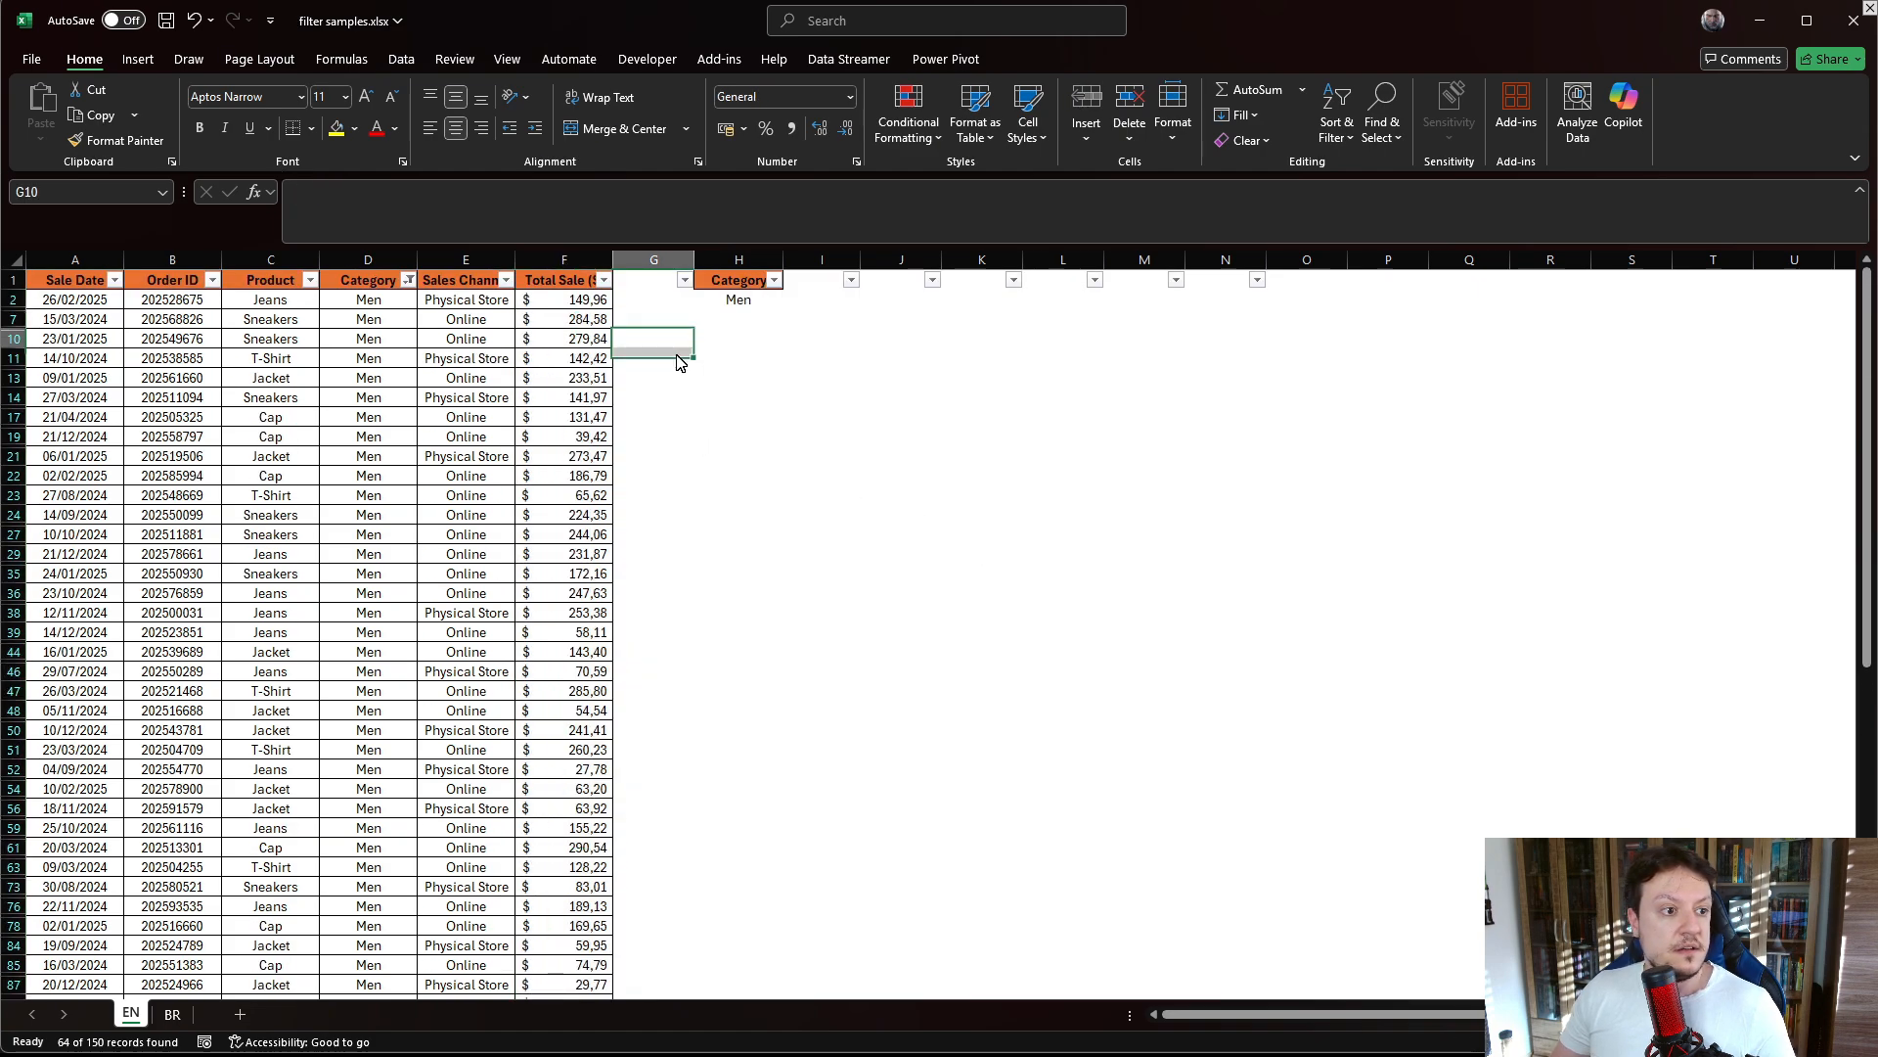
{"action": "left_click", "coordinate": [407, 280]}
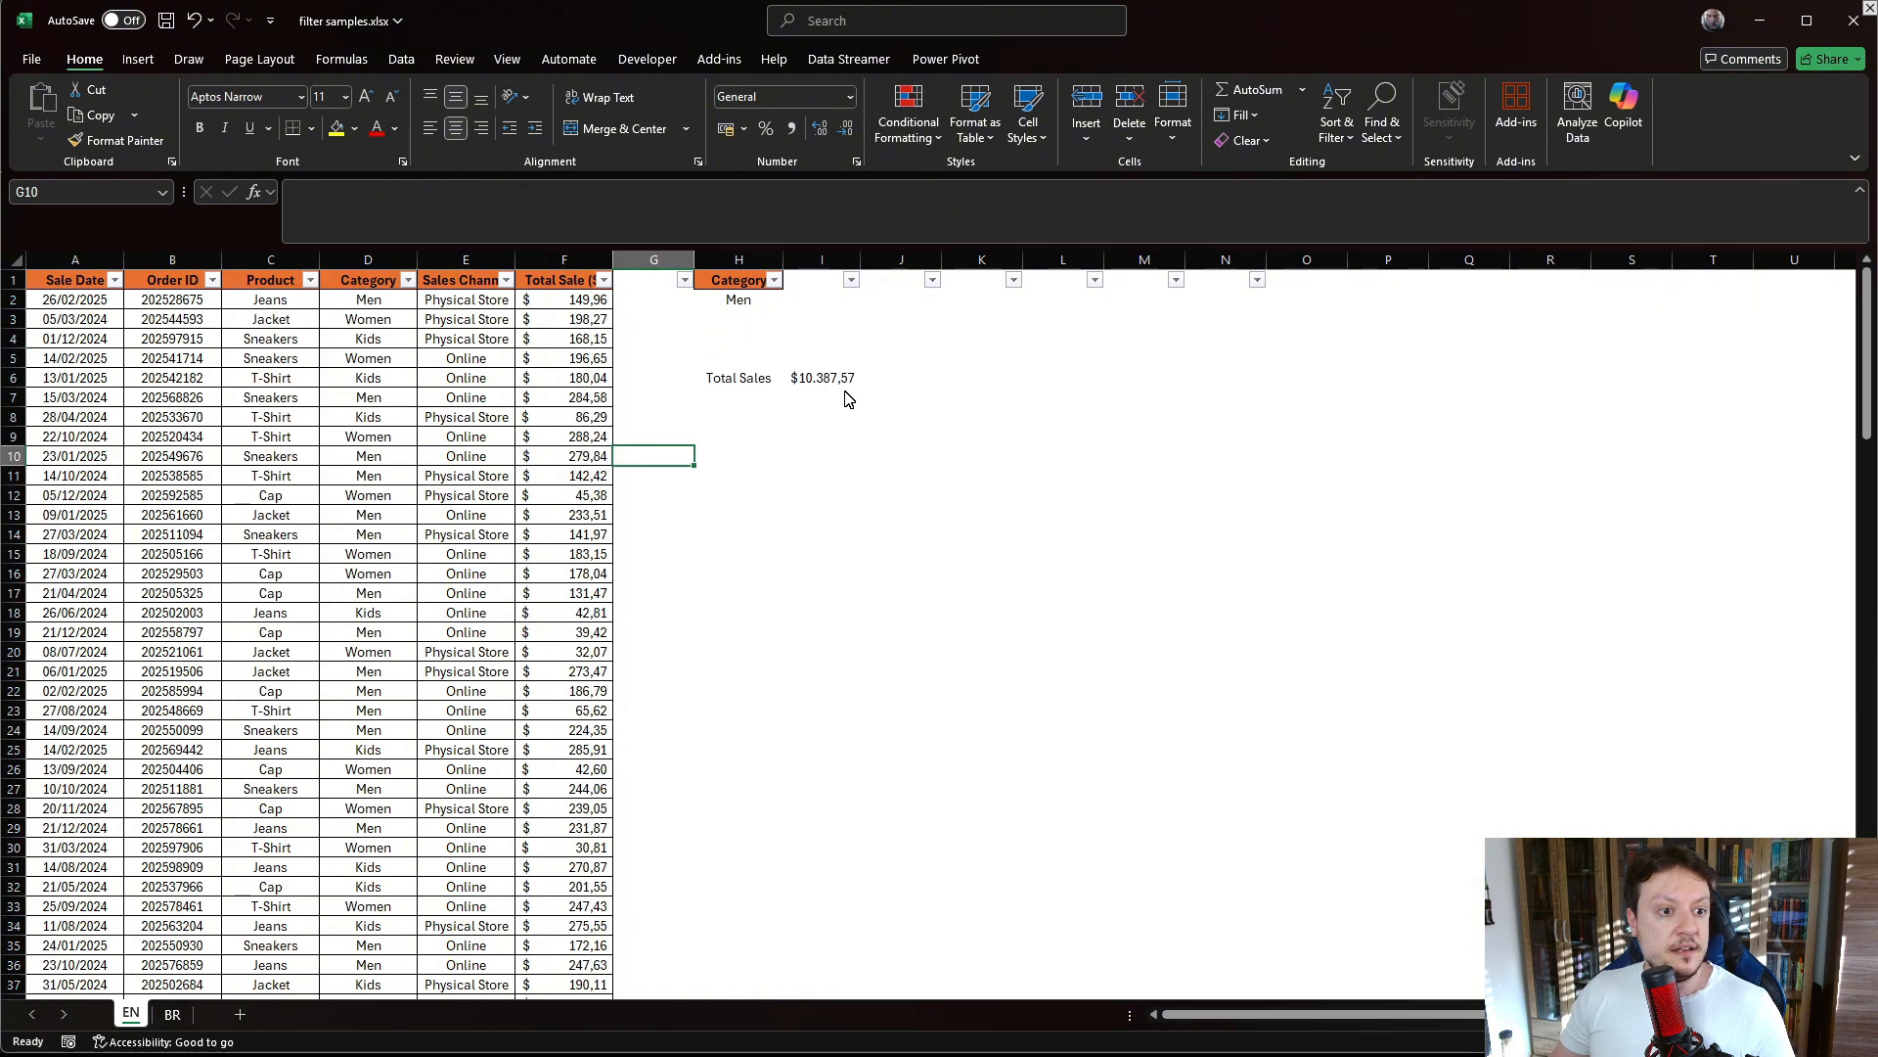
{"action": "left_click", "coordinate": [841, 383]}
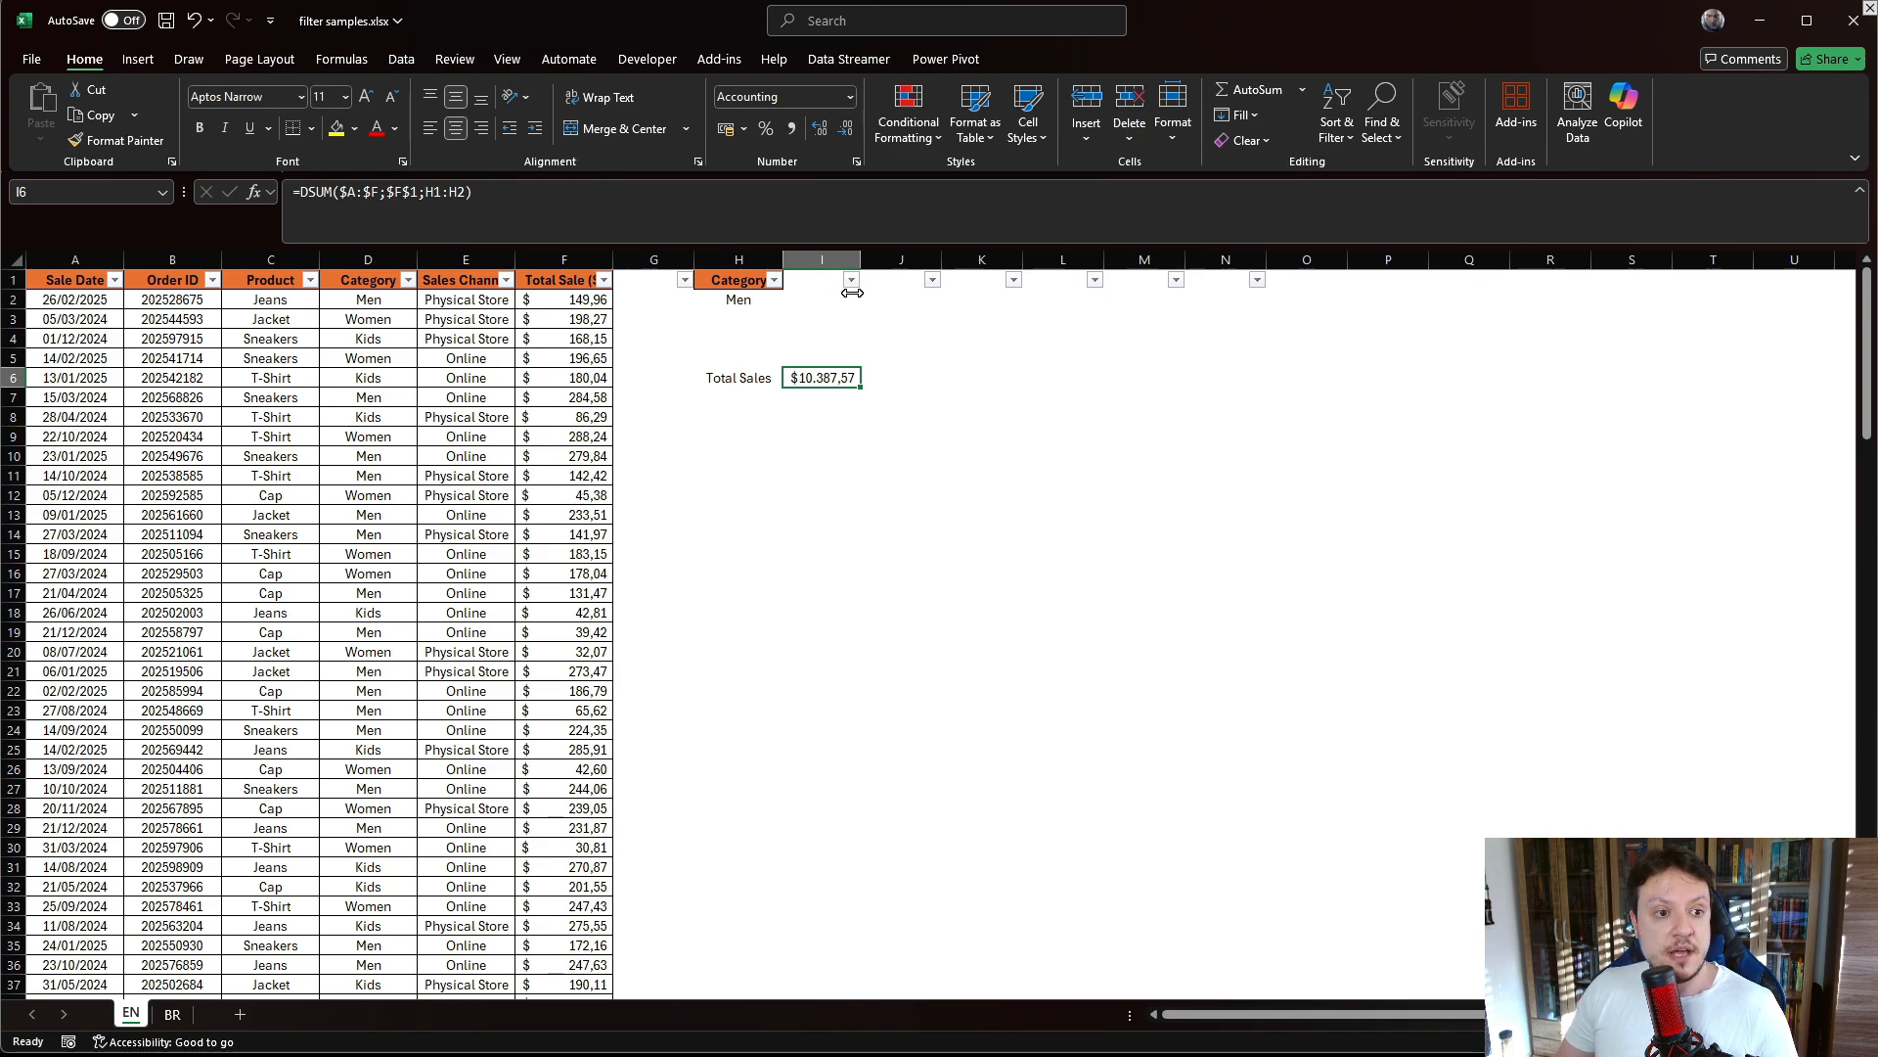
{"action": "left_click", "coordinate": [1337, 127]}
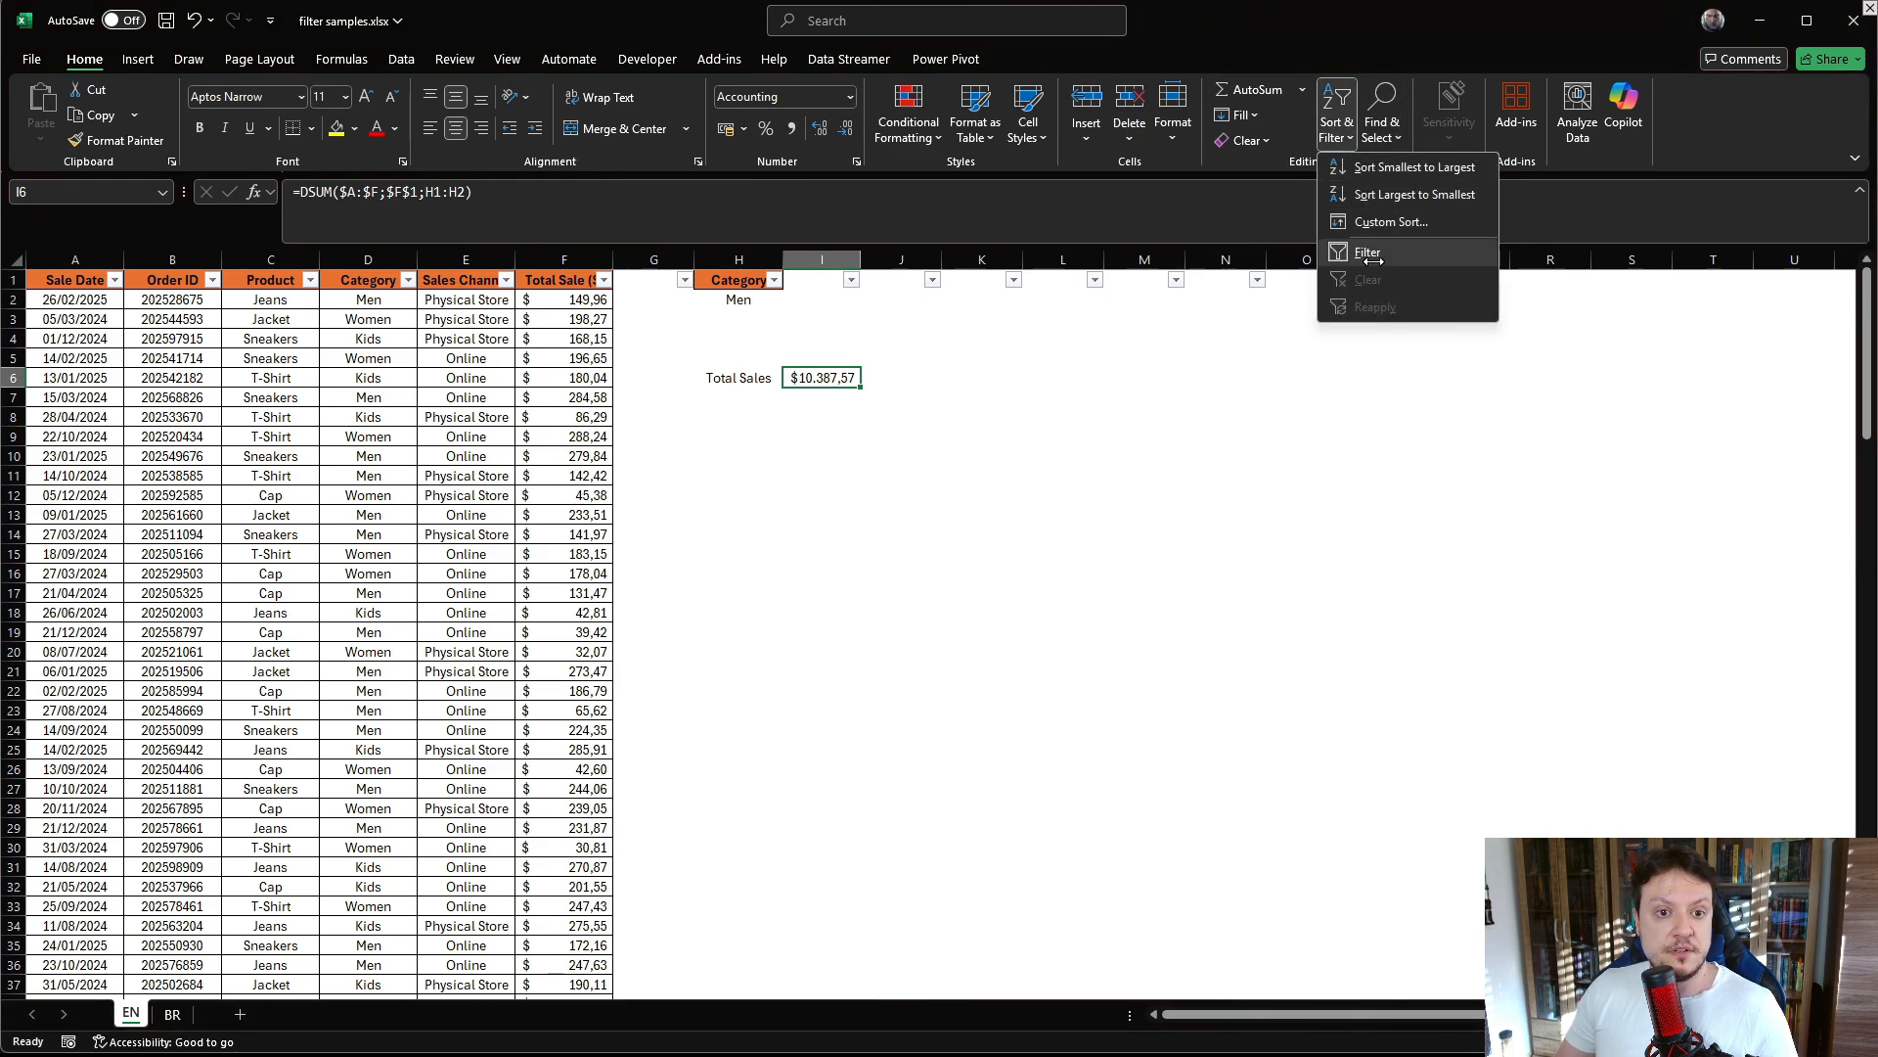
{"action": "left_click", "coordinate": [1369, 252]}
{"action": "left_click", "coordinate": [565, 535]}
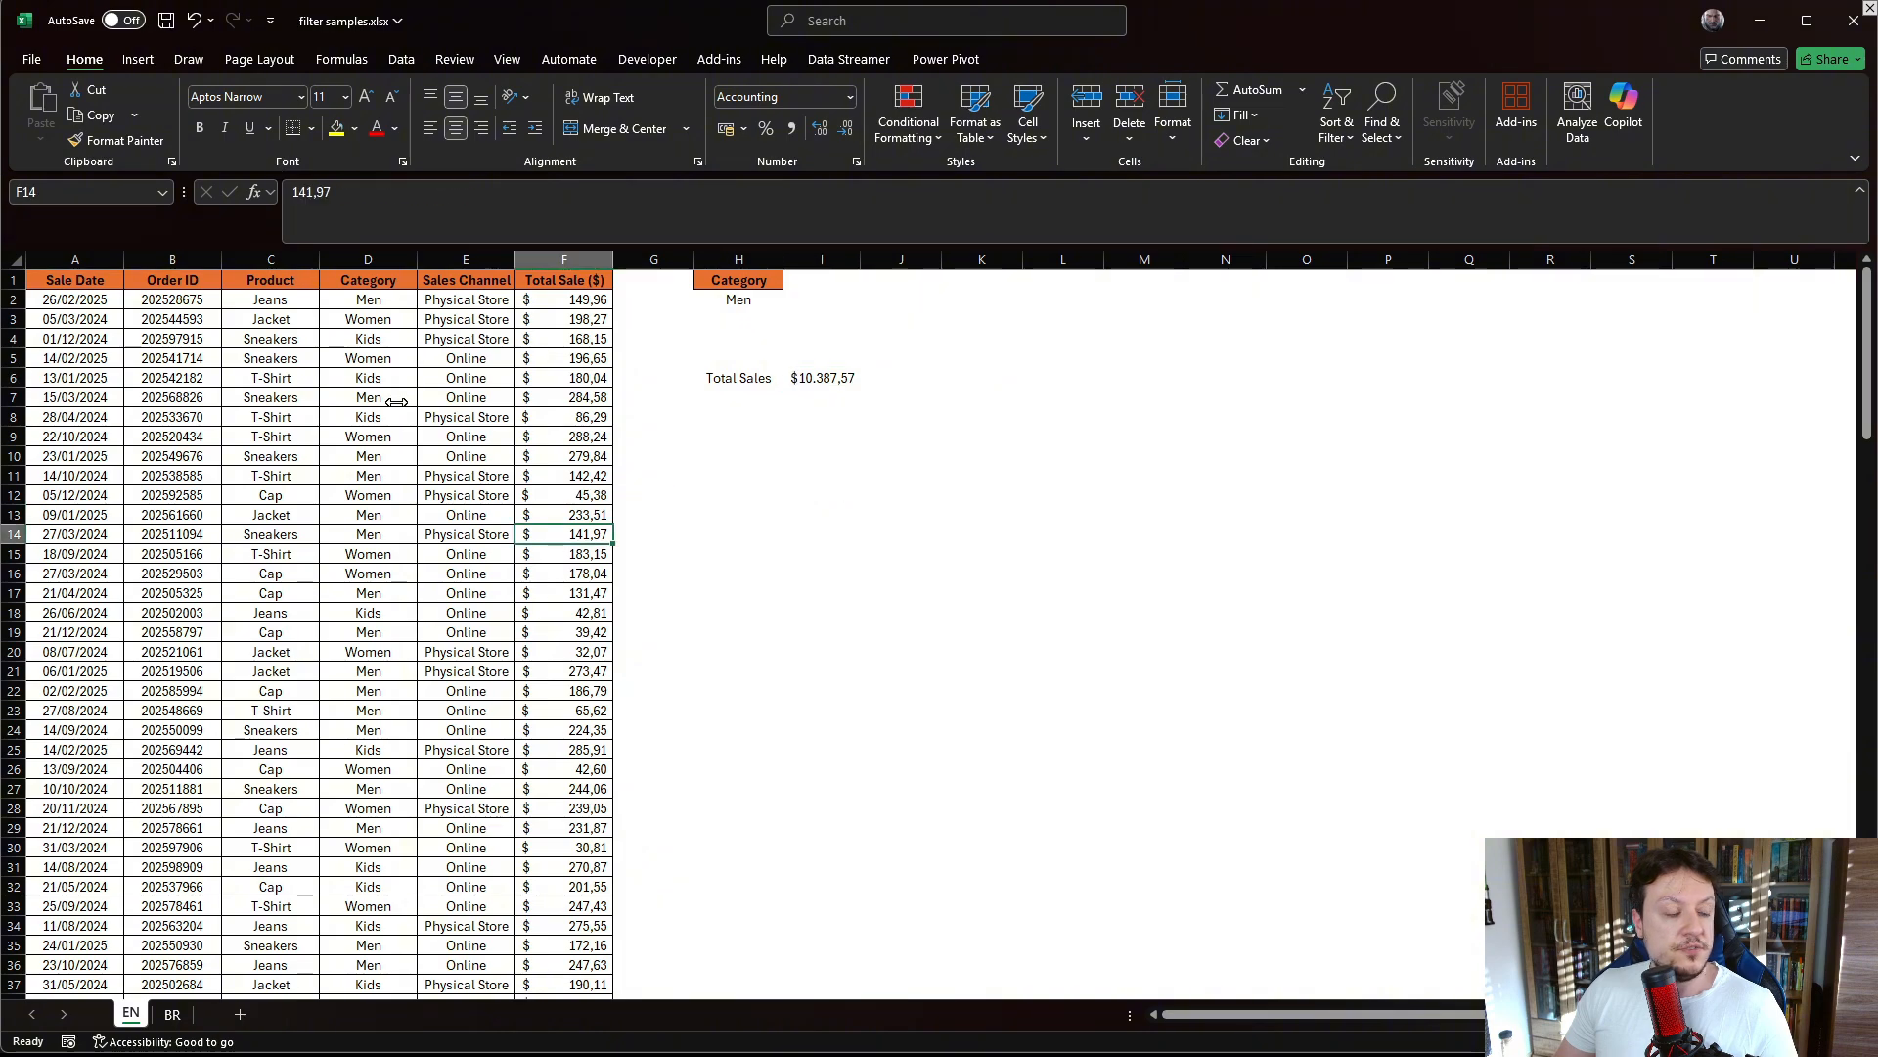
Step: Copy the Product header from C1 into I1, beside the Category criteria header
{"action": "left_click", "coordinate": [281, 282]}
{"action": "key", "text": "ctrl+c"}
{"action": "left_click", "coordinate": [822, 281]}
{"action": "key", "text": "ctrl+v"}
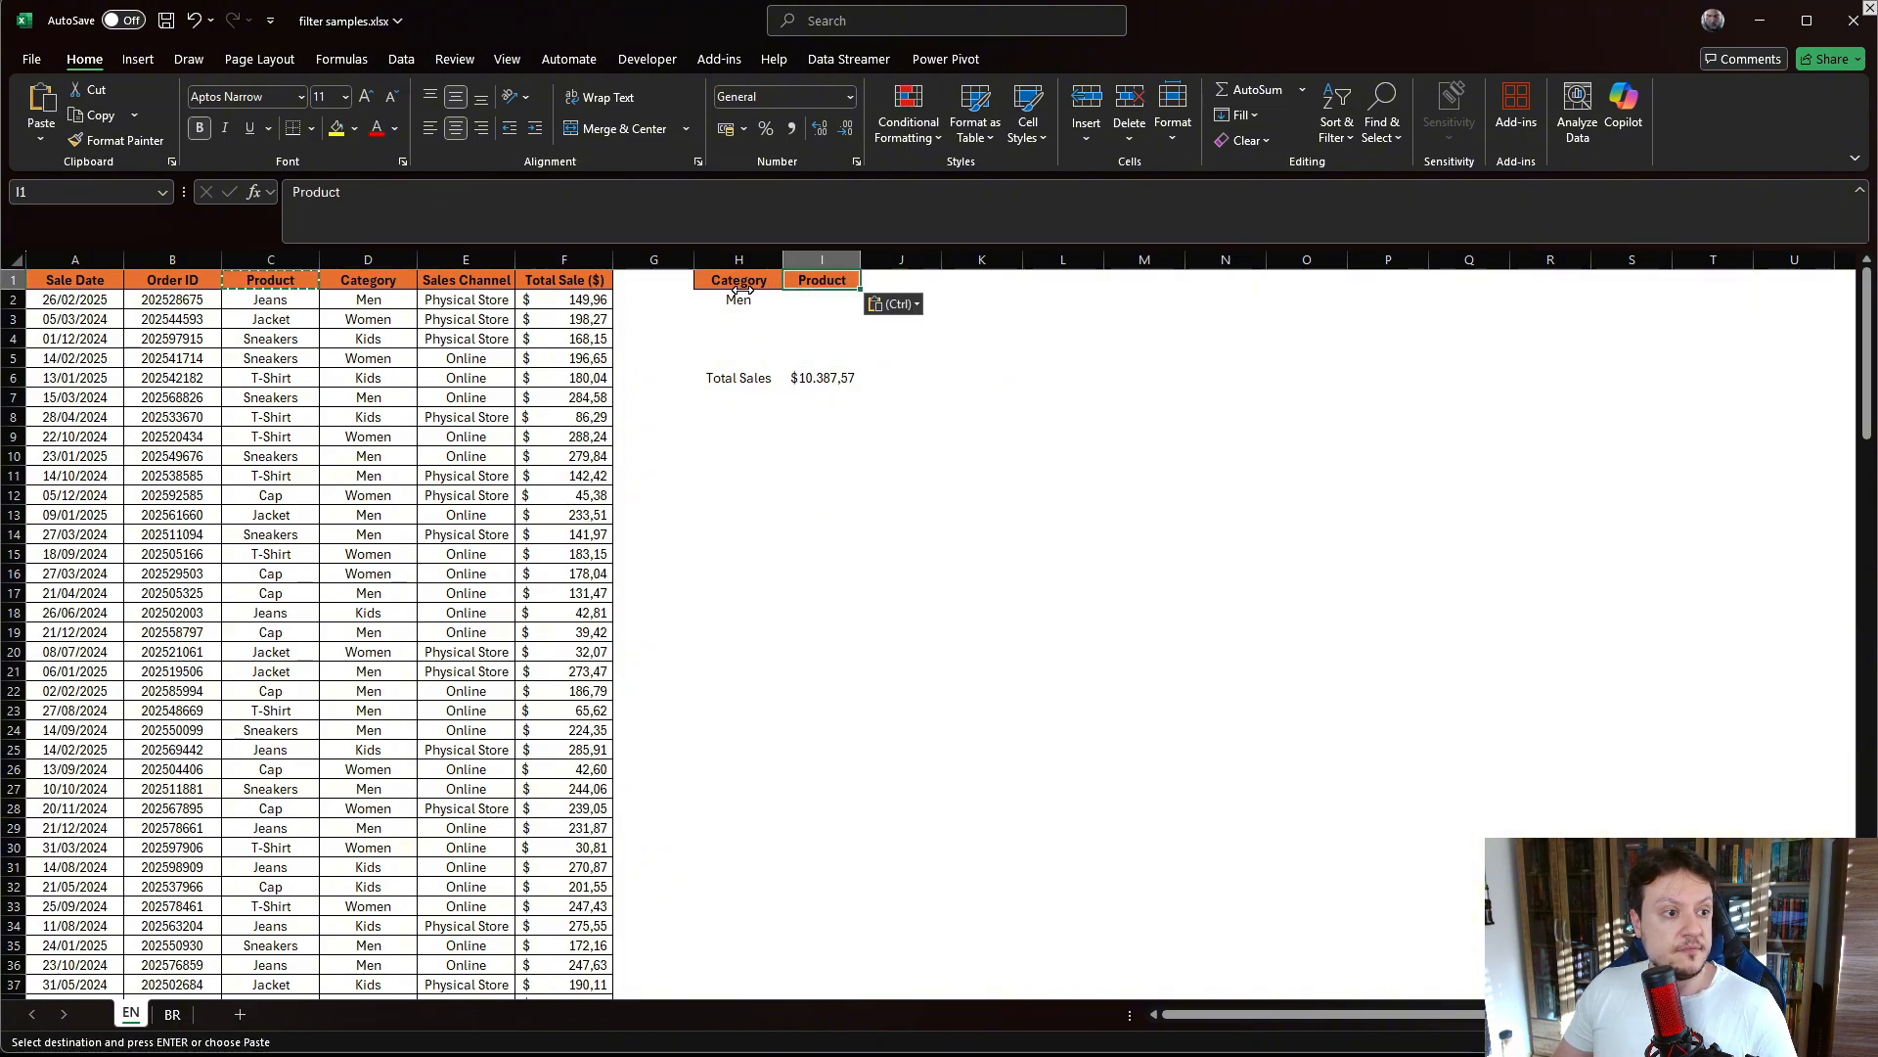
Step: Copy the Sales Channel header from E1 into J1 and fit column J's width to it
{"action": "left_click", "coordinate": [494, 291]}
{"action": "key", "text": "ctrl+c"}
{"action": "left_click", "coordinate": [901, 281]}
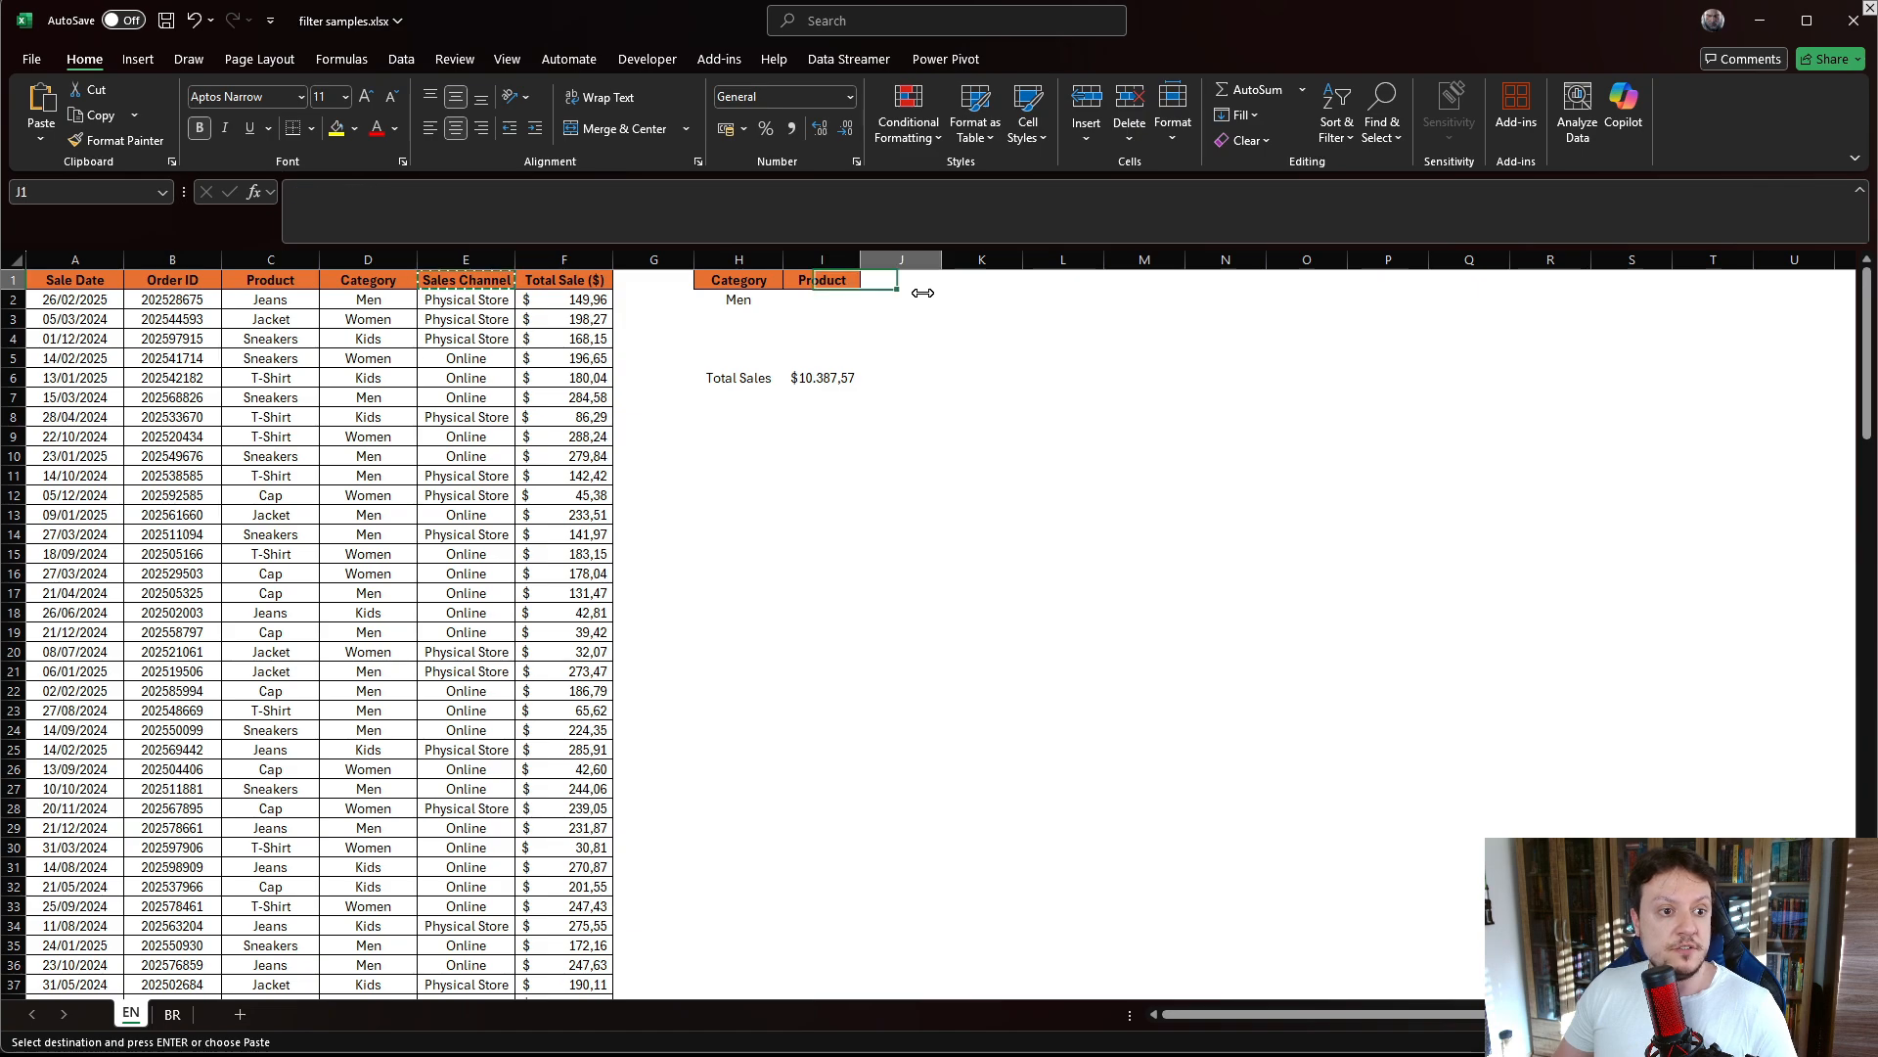
{"action": "key", "text": "ctrl+v"}
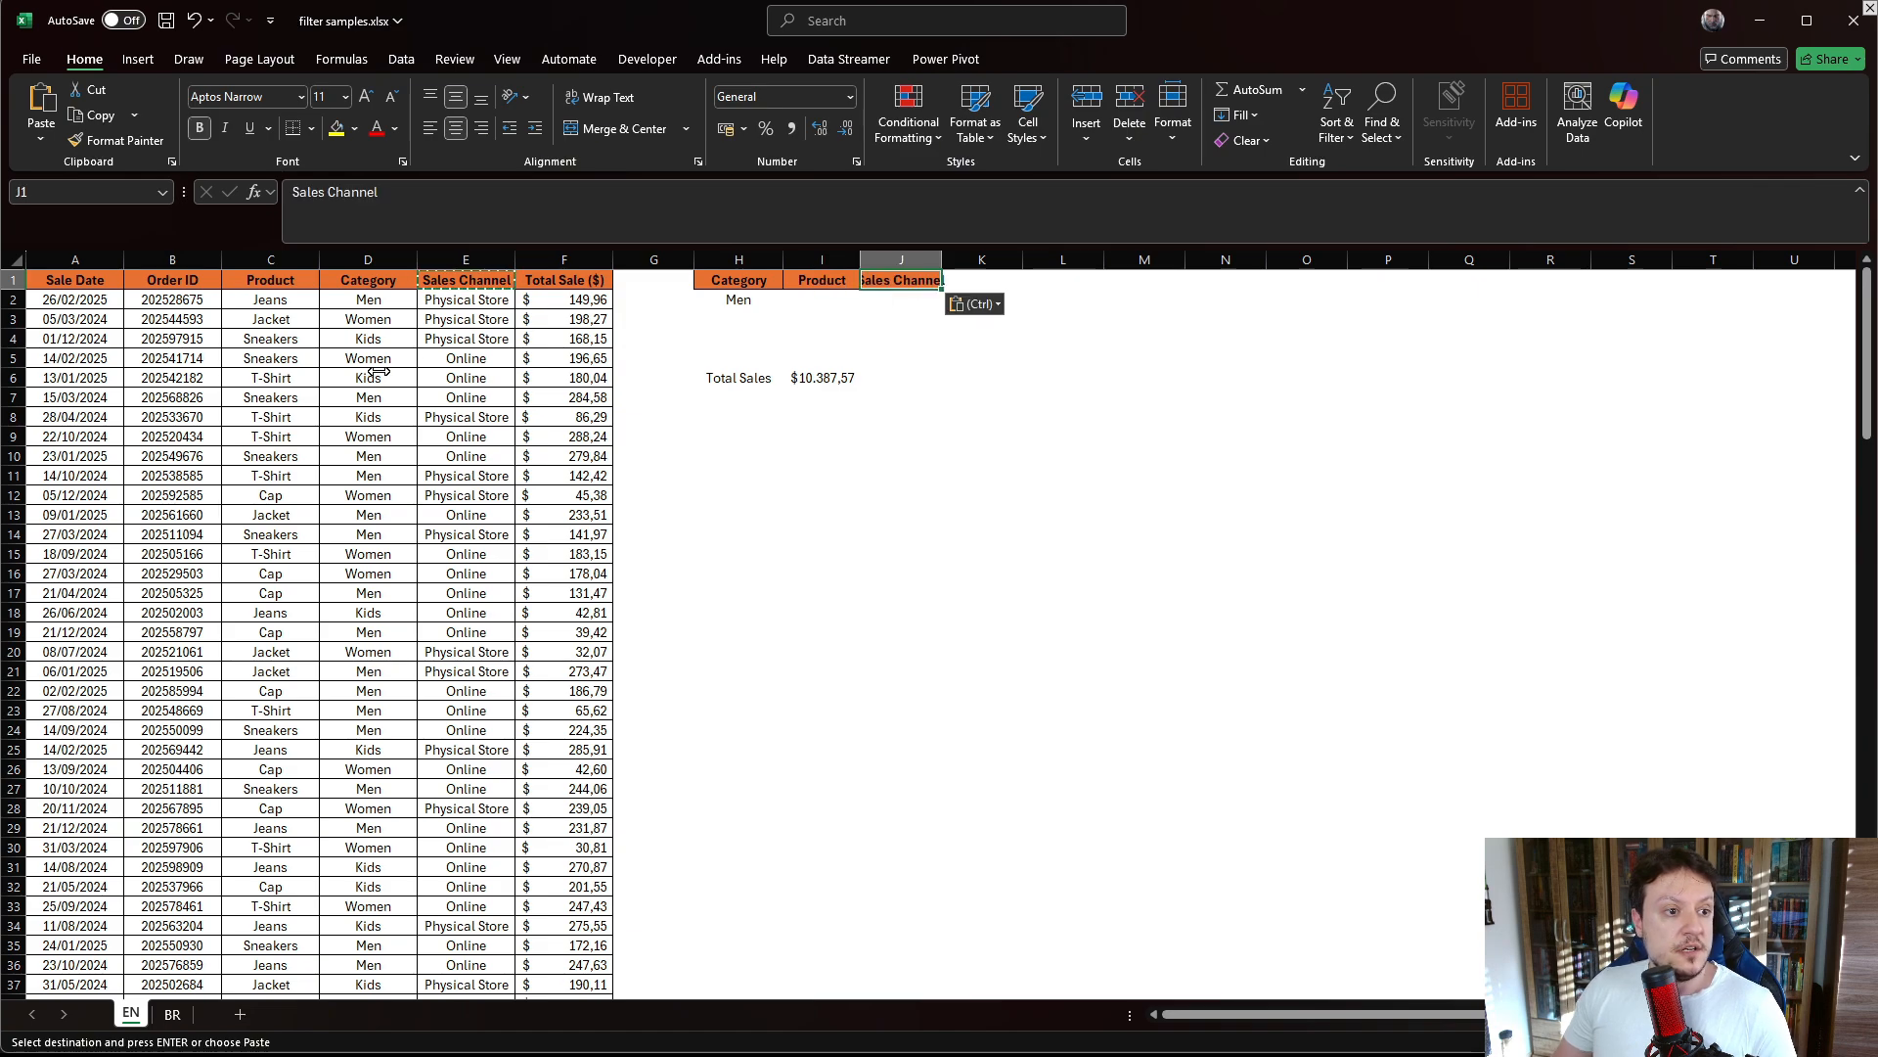
{"action": "double_click", "coordinate": [942, 259]}
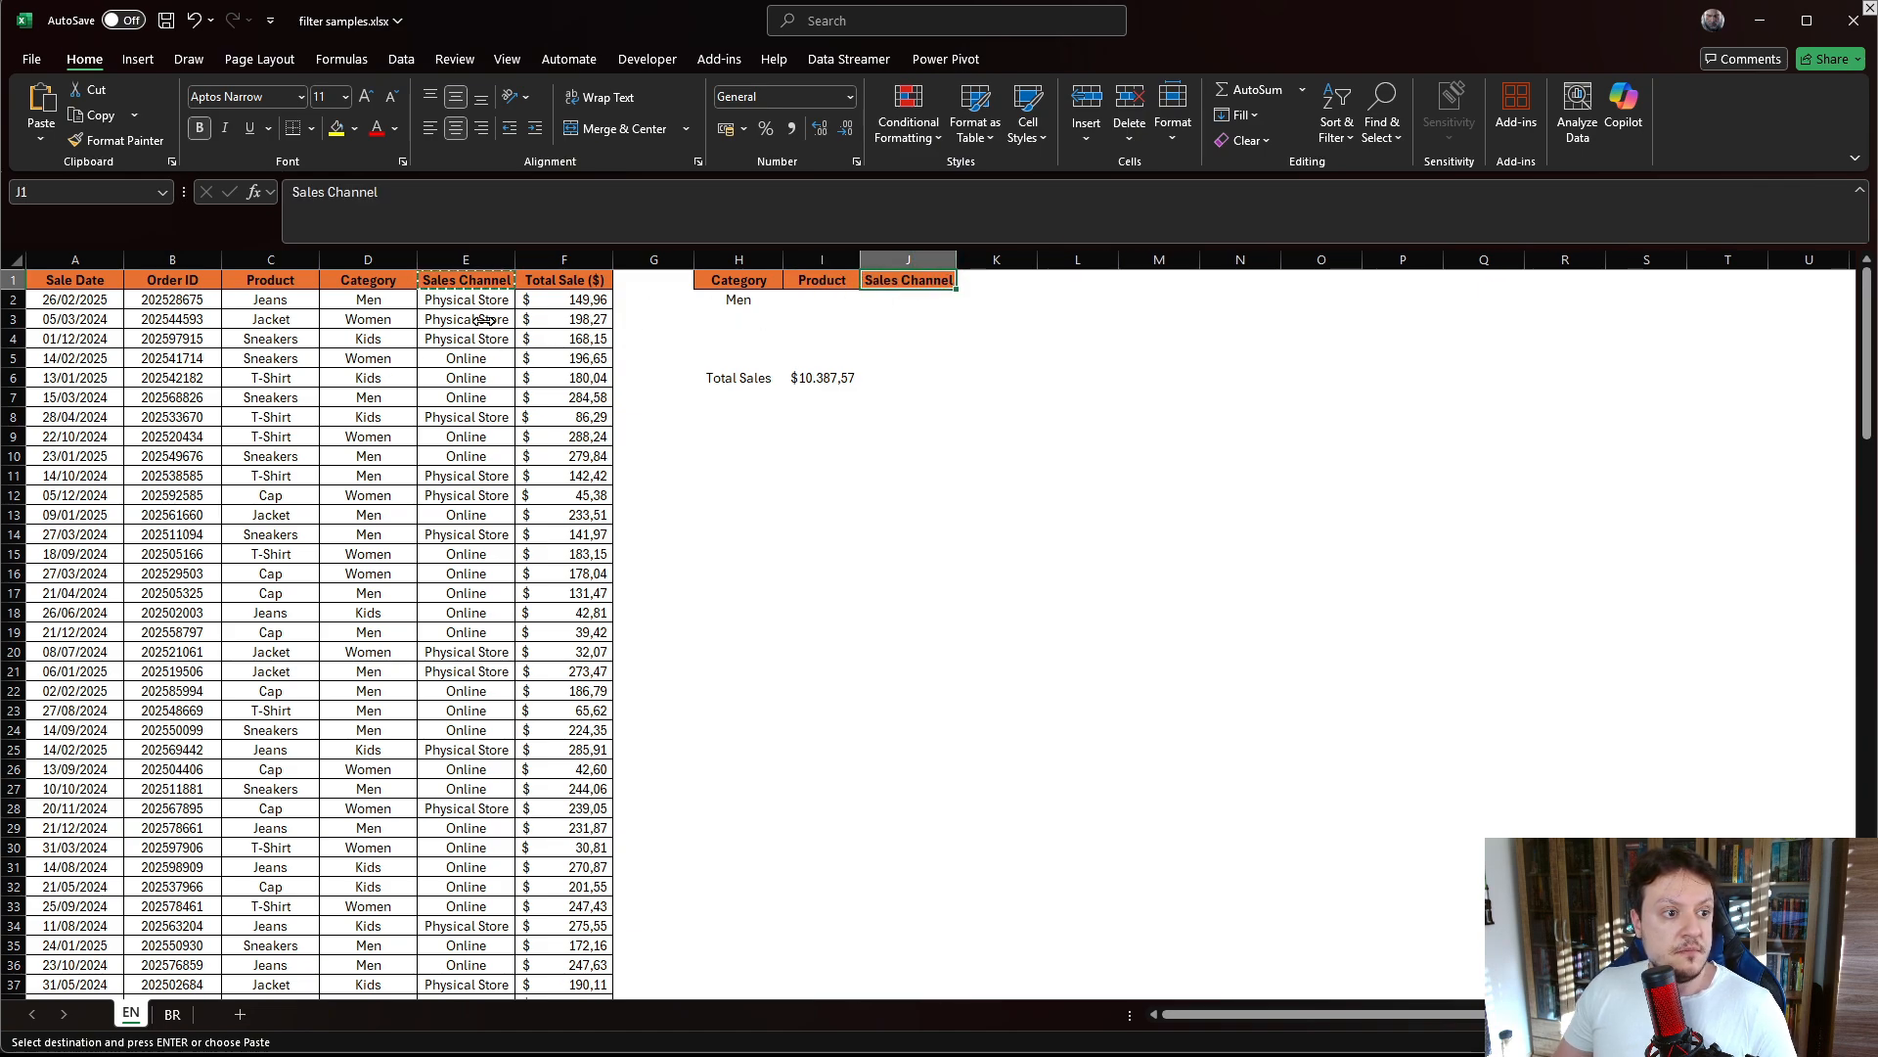
Step: Fill in the new criteria by copying Online from E5 into J2 and Sneakers from C5 into I2
{"action": "left_click", "coordinate": [464, 358]}
{"action": "key", "text": "ctrl+c"}
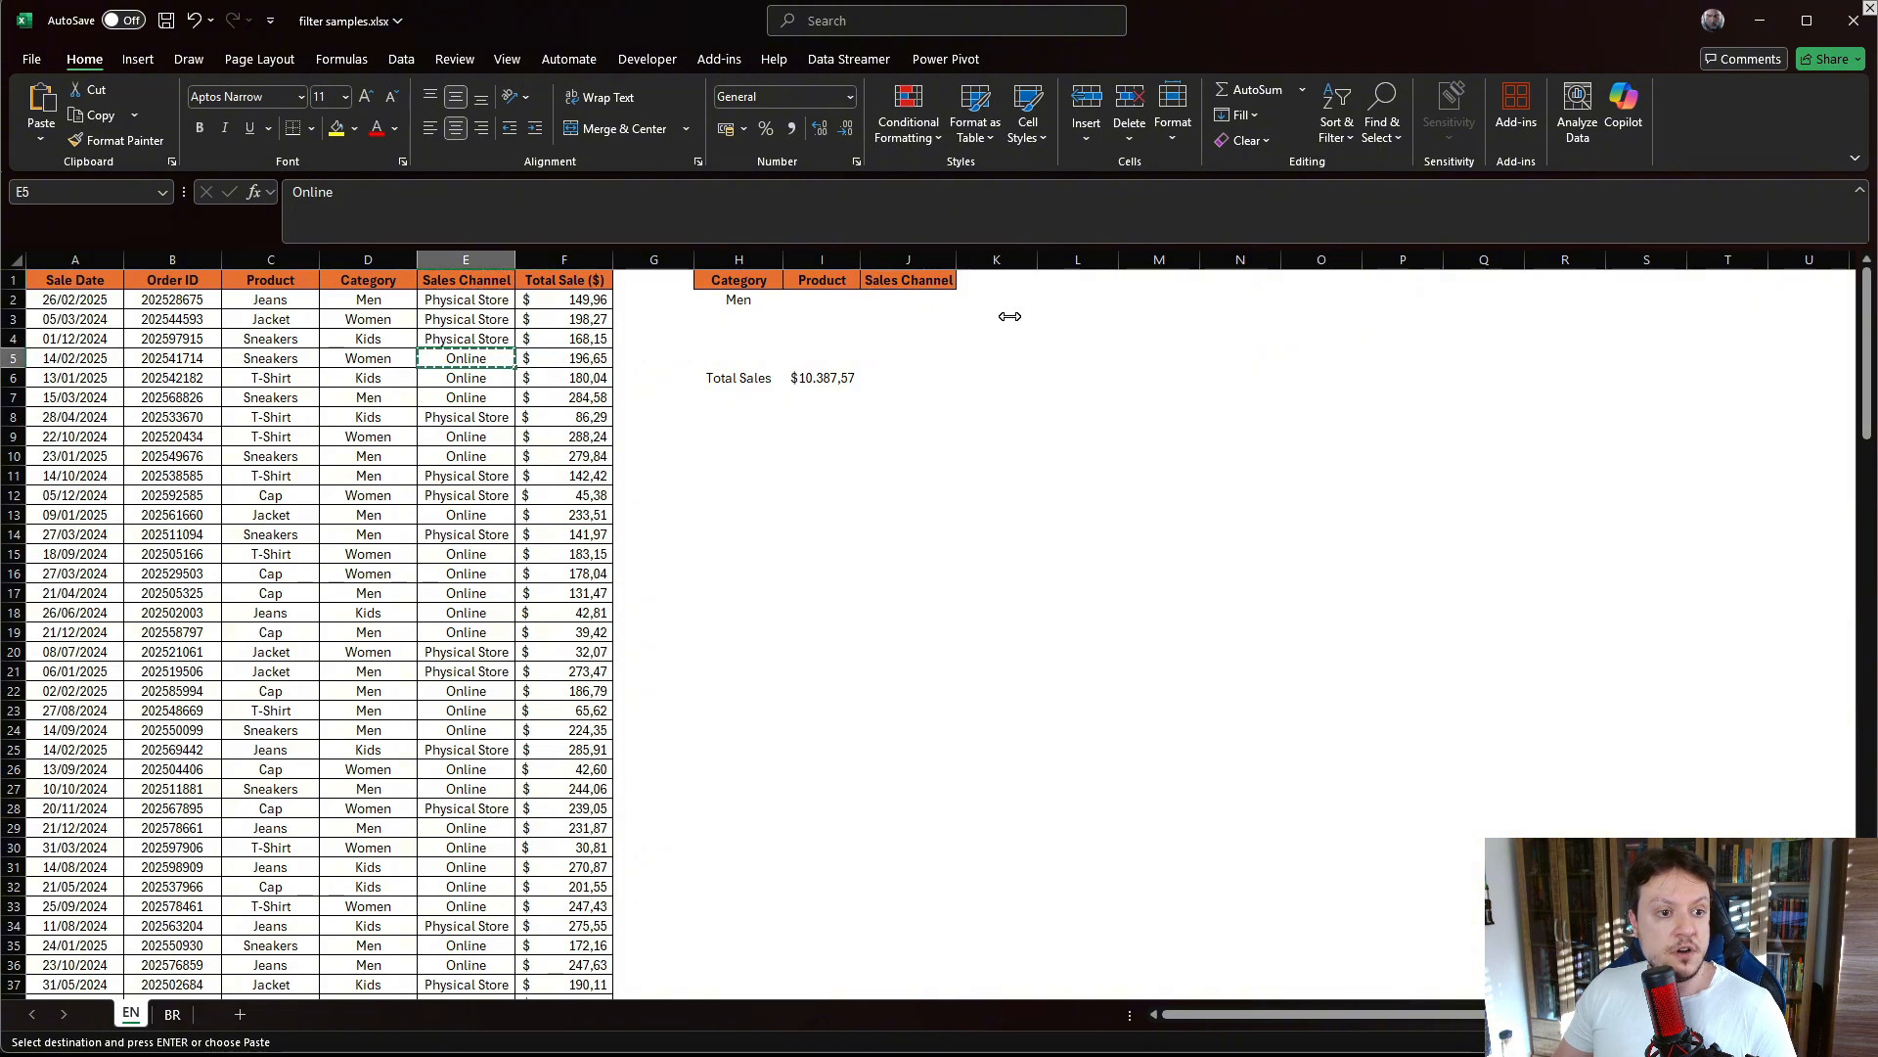
{"action": "left_click", "coordinate": [947, 299]}
{"action": "key", "text": "ctrl+v"}
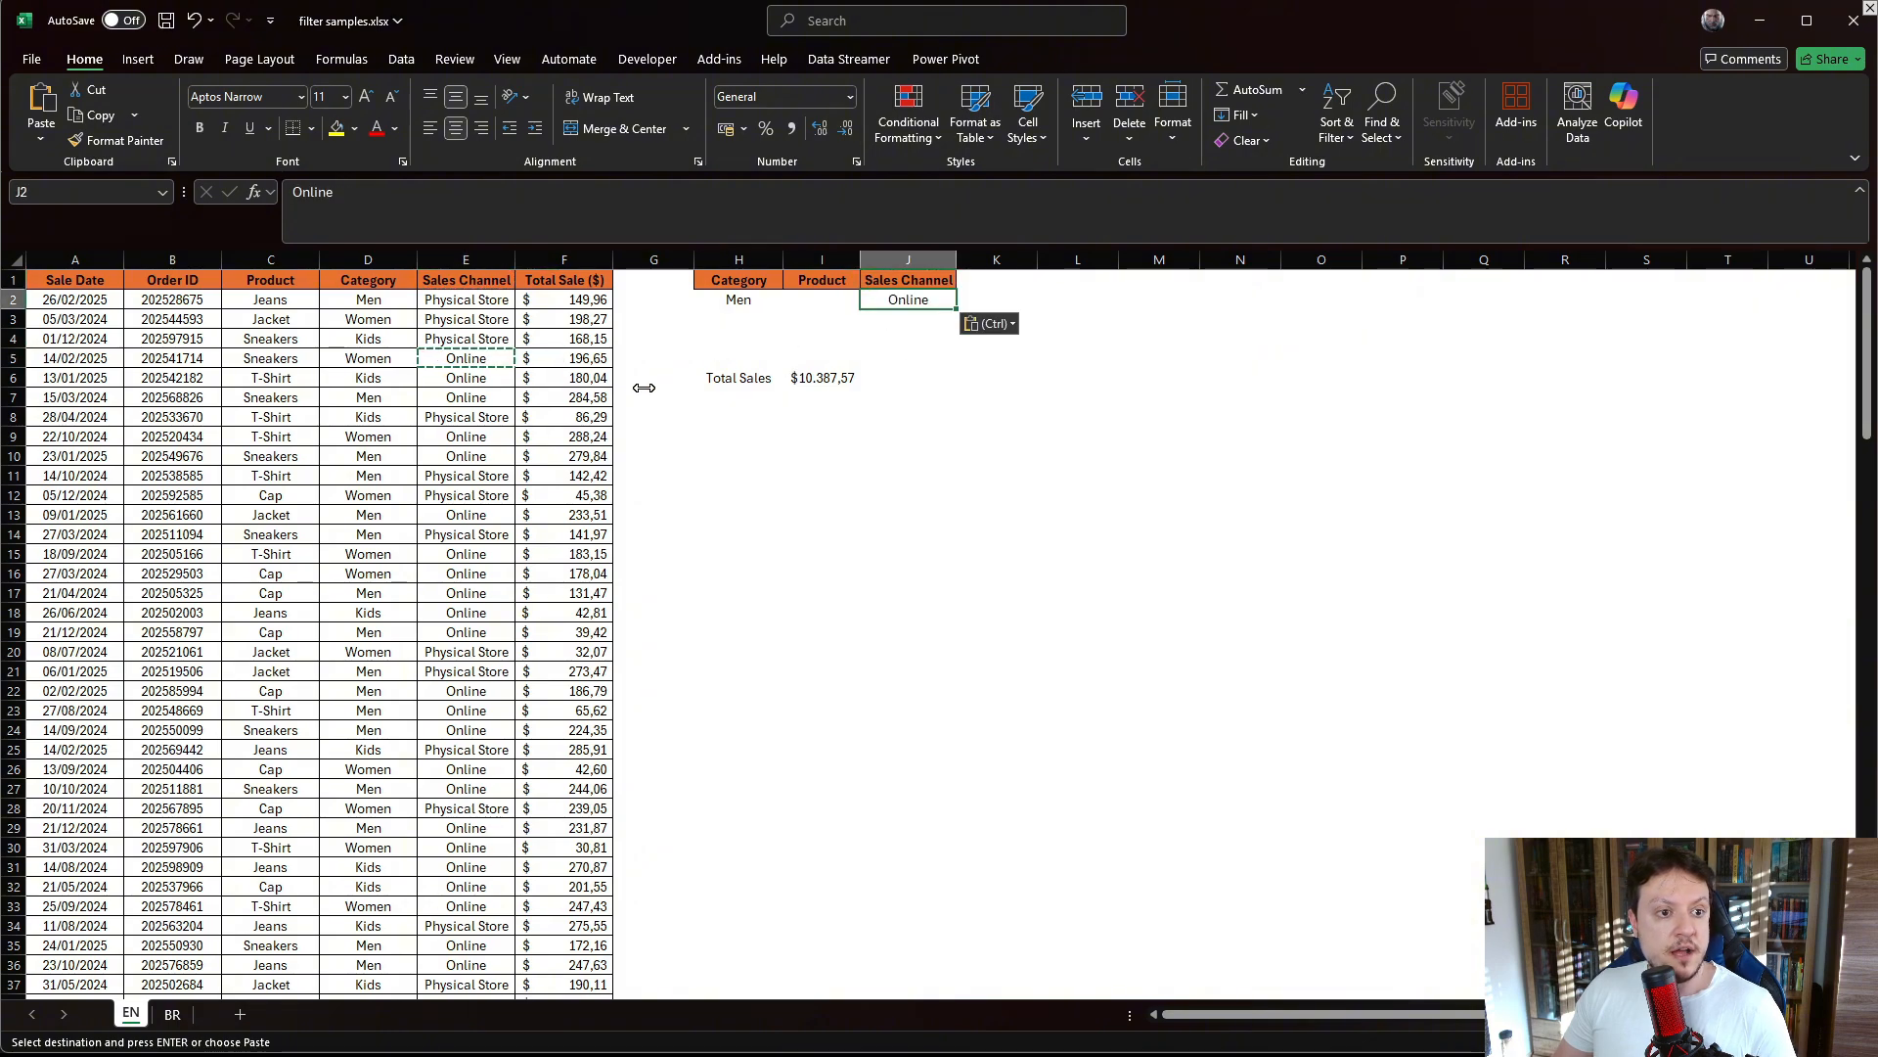
{"action": "left_click", "coordinate": [277, 360]}
{"action": "key", "text": "ctrl+c"}
{"action": "left_click", "coordinate": [825, 304]}
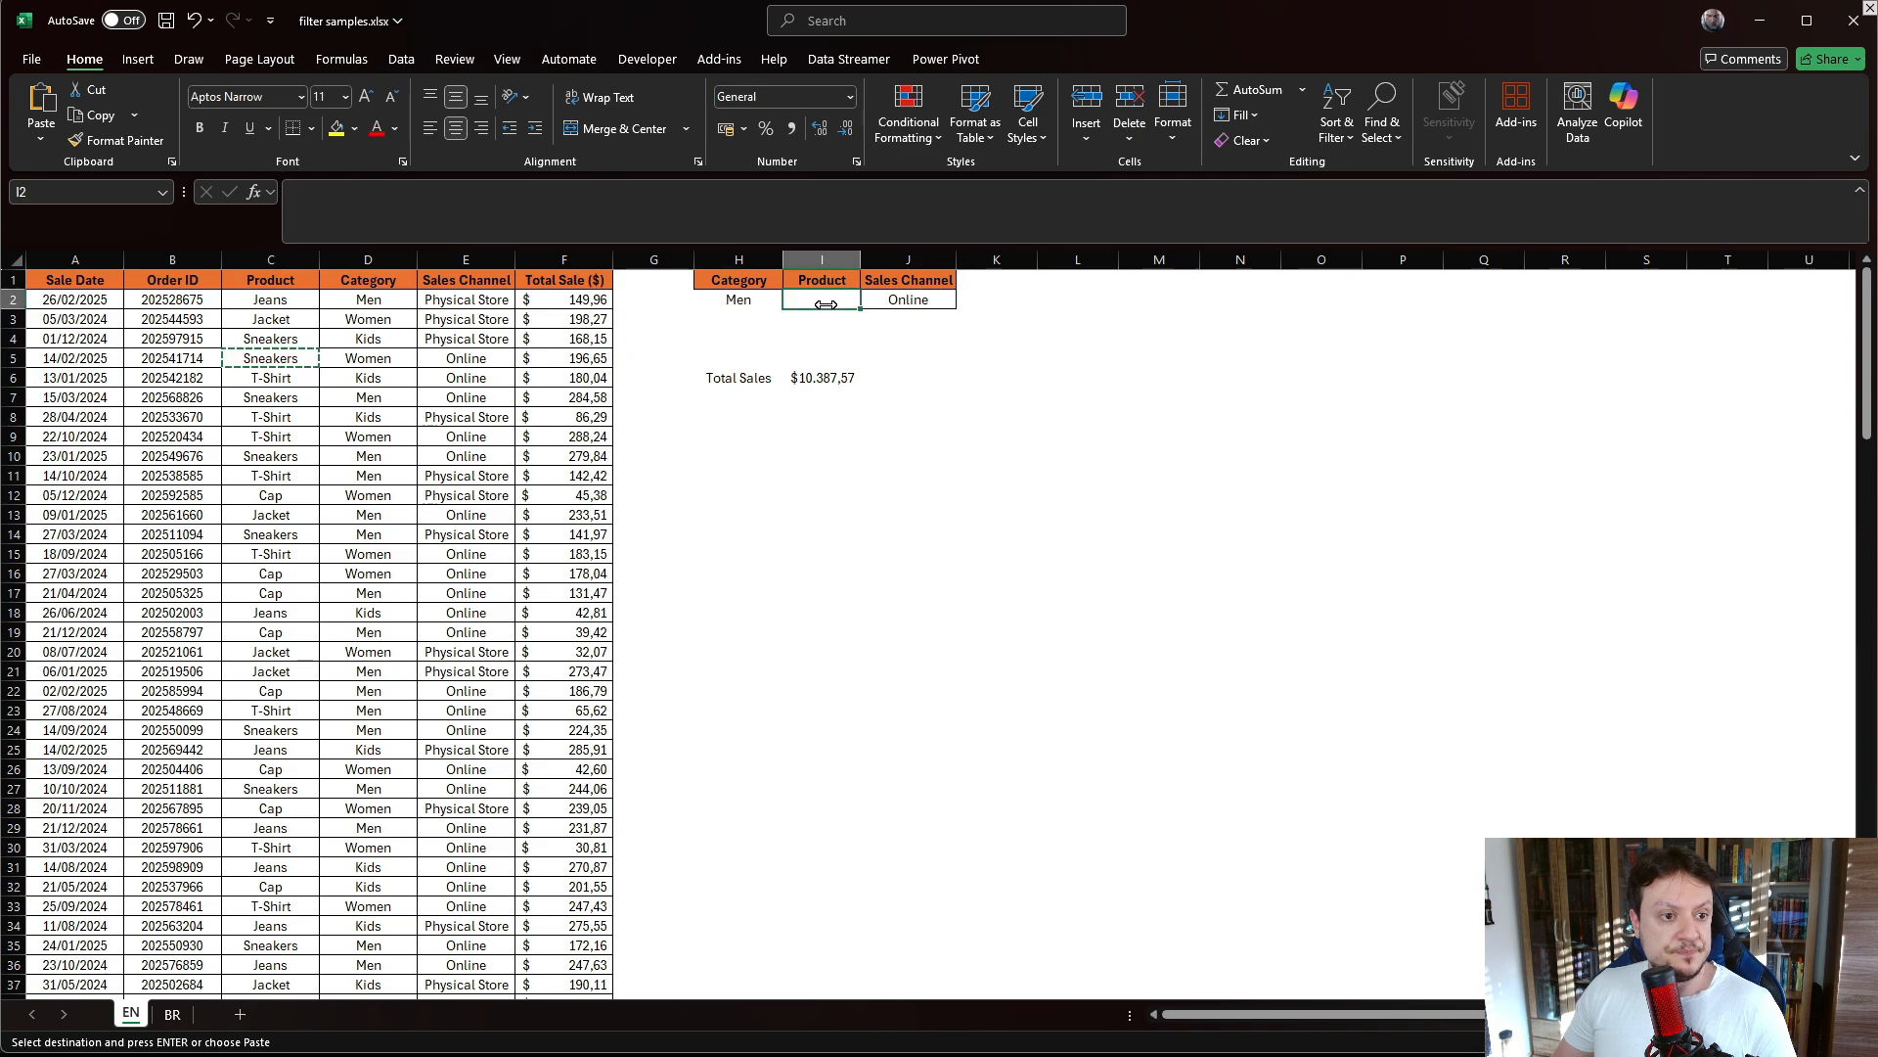
{"action": "key", "text": "ctrl+v"}
Step: Change the criteria range of the DSUM formula in I6 to H1:J2
{"action": "left_click", "coordinate": [824, 379]}
{"action": "key", "text": "Escape"}
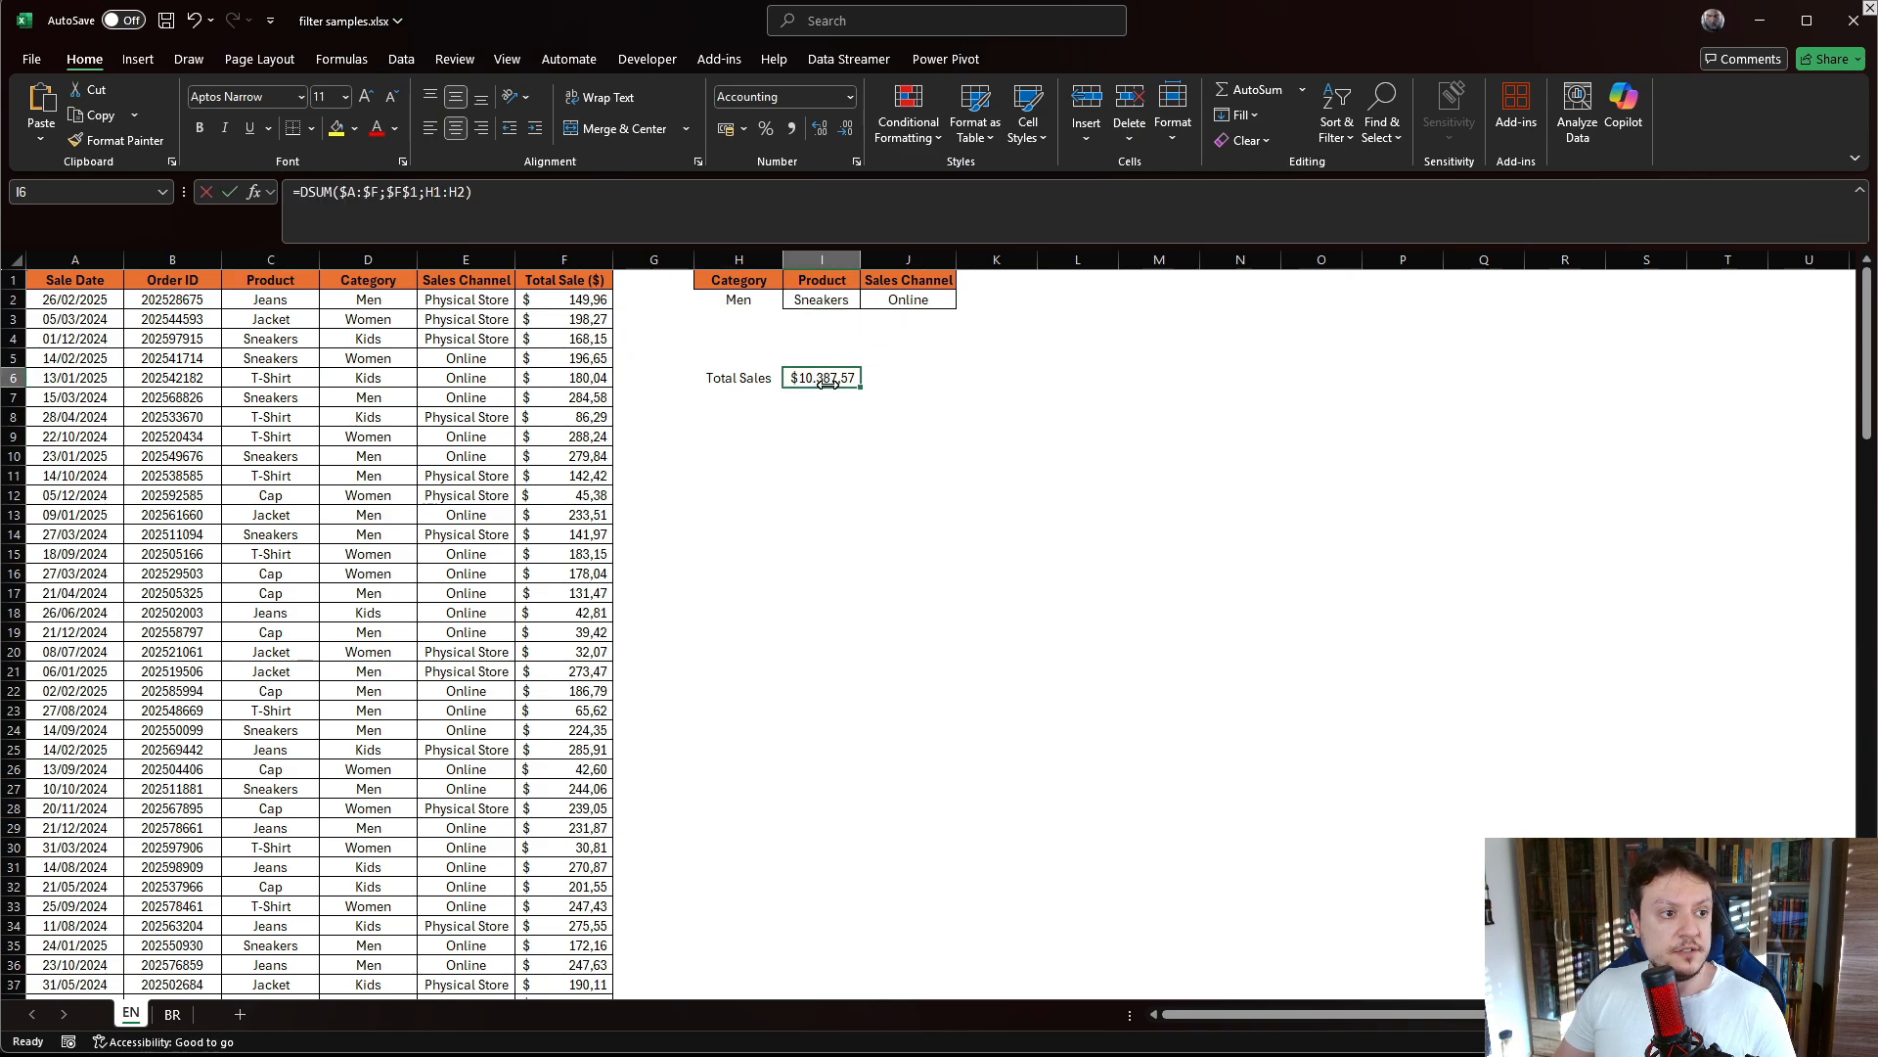
{"action": "double_click", "coordinate": [827, 381]}
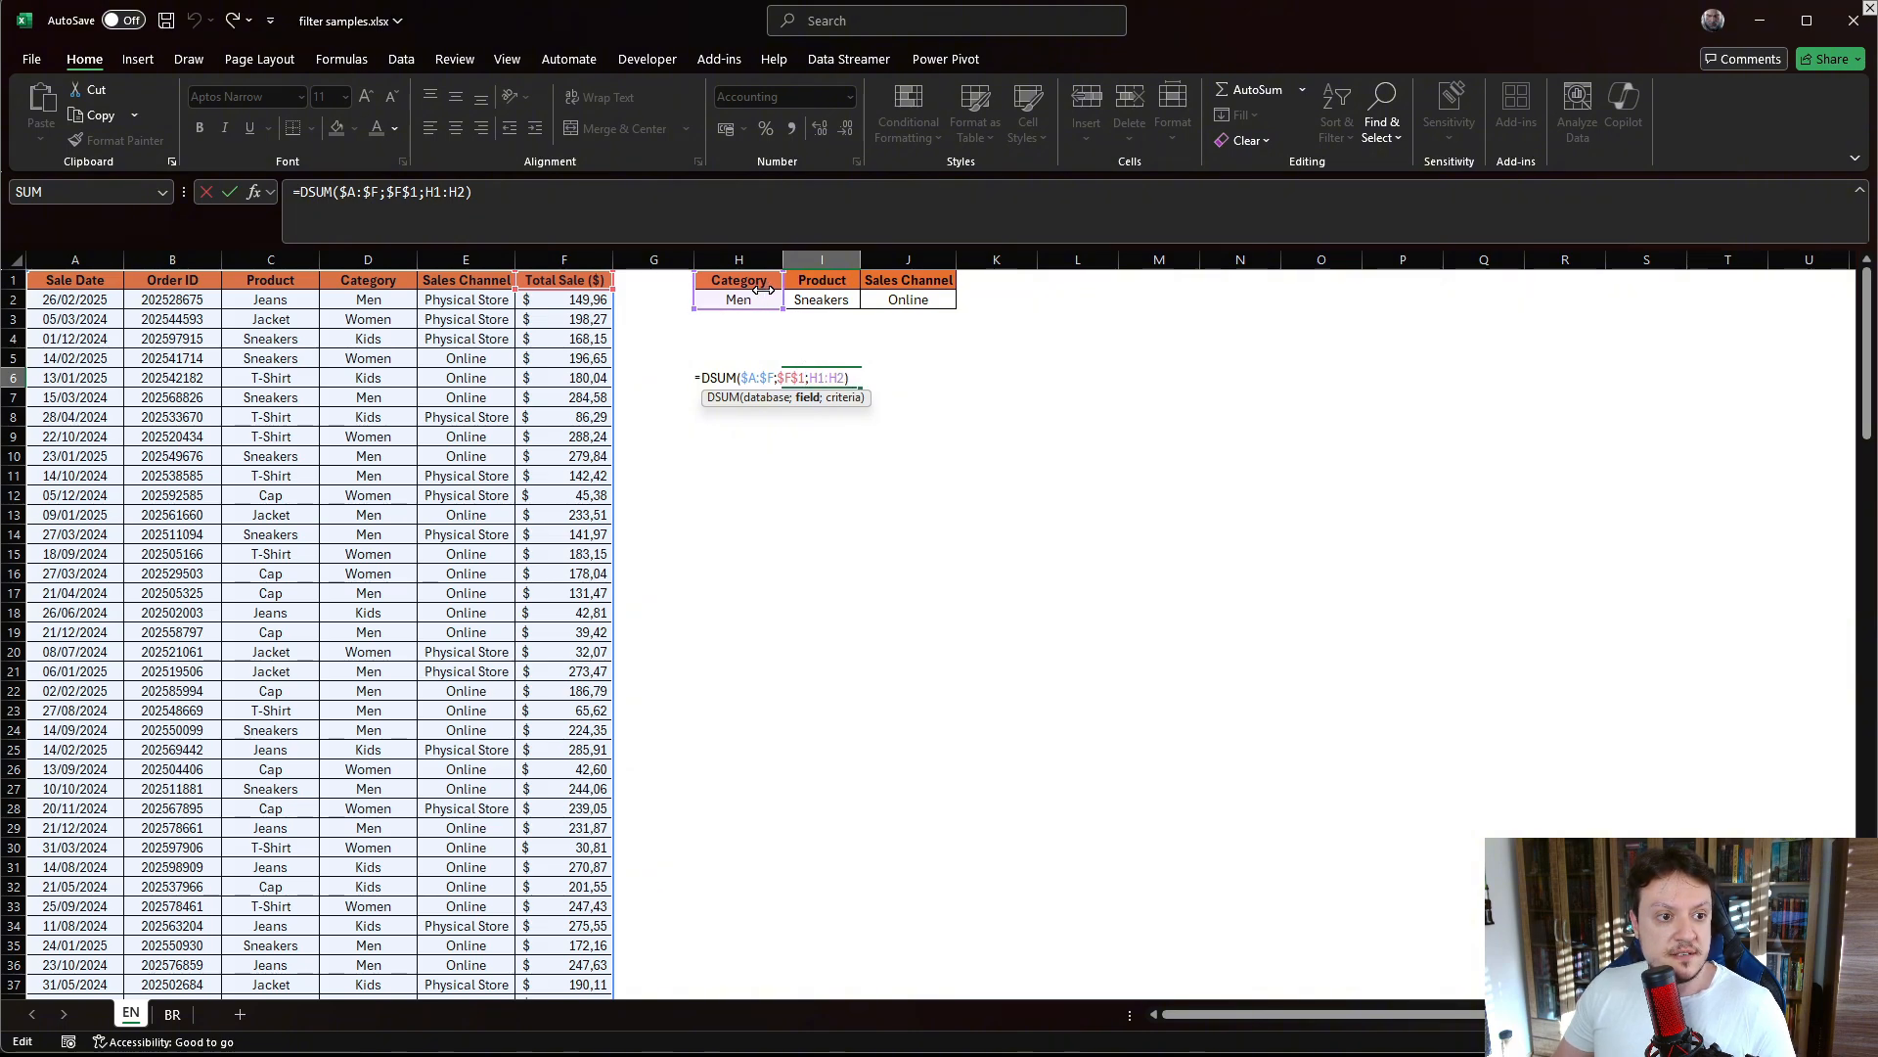
{"action": "left_click", "coordinate": [867, 384]}
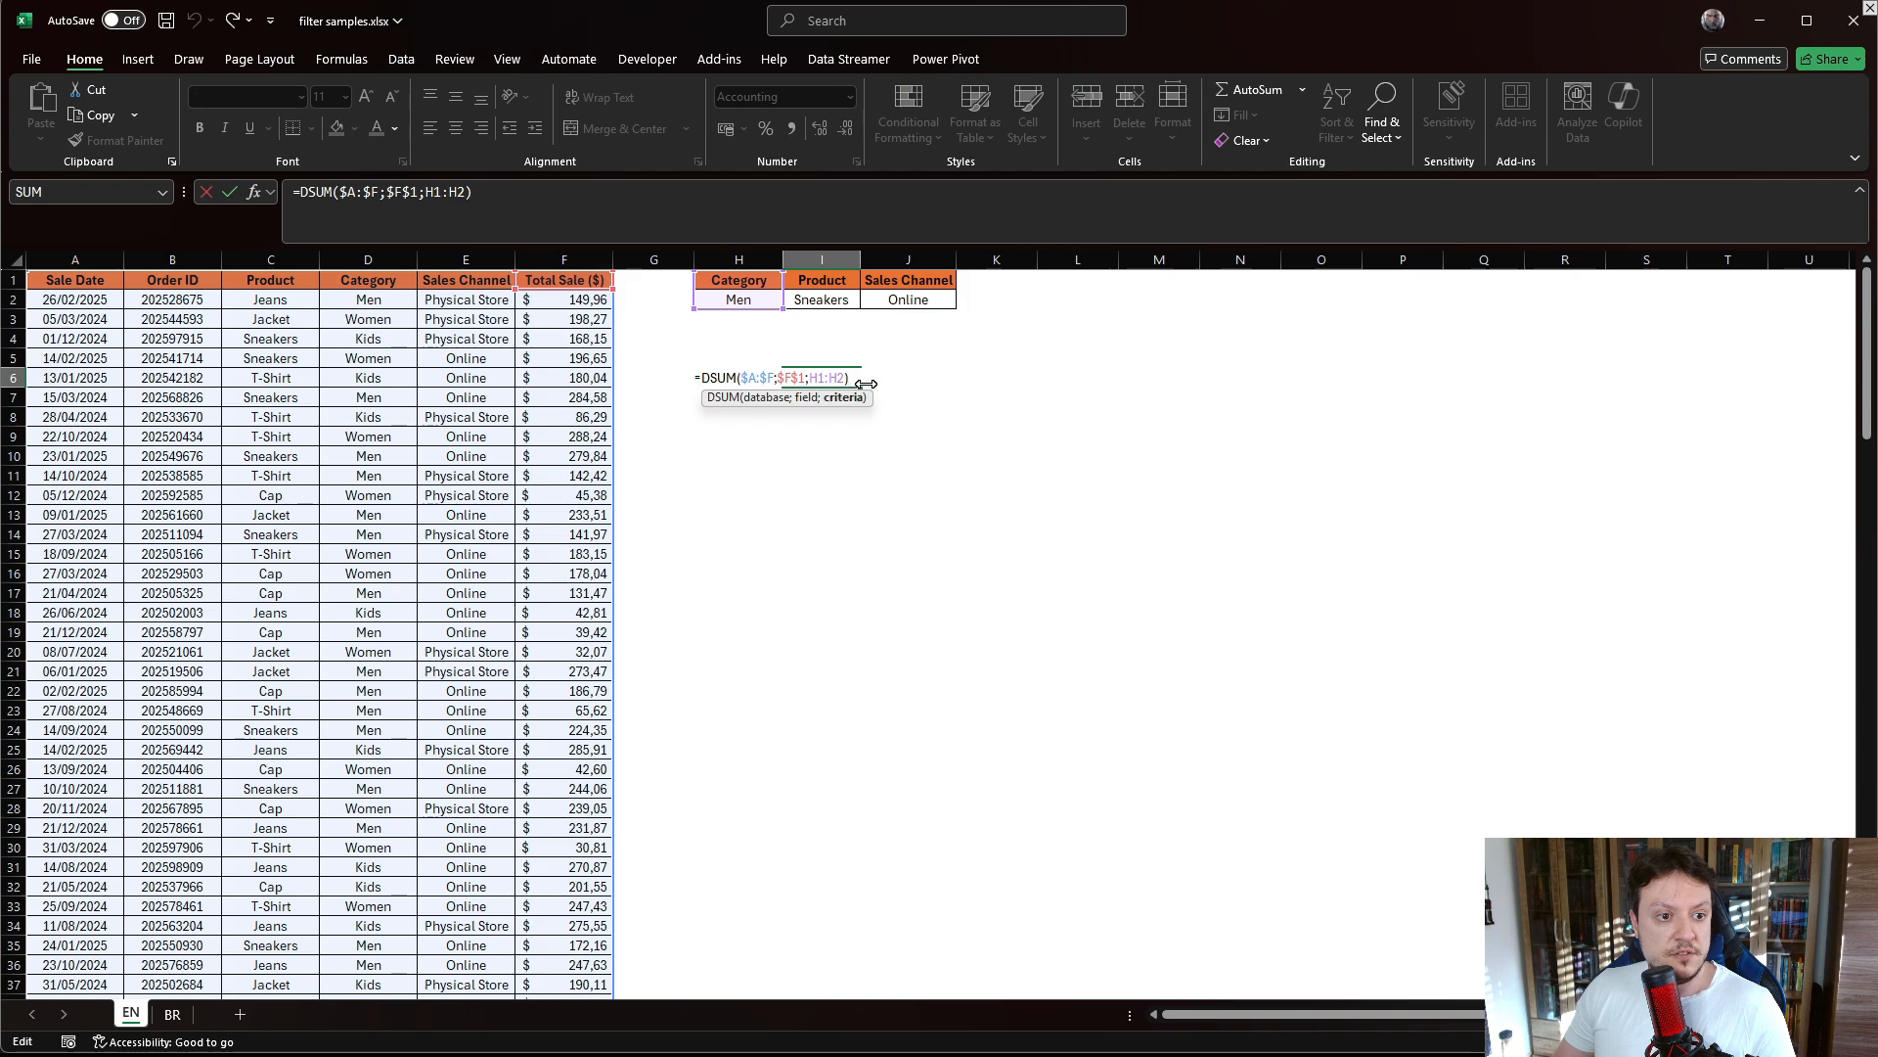
{"action": "key", "text": "BackSpace"}
{"action": "key", "text": "BackSpace"}
{"action": "key", "text": "BackSpace"}
{"action": "key", "text": "BackSpace"}
{"action": "key", "text": "BackSpace"}
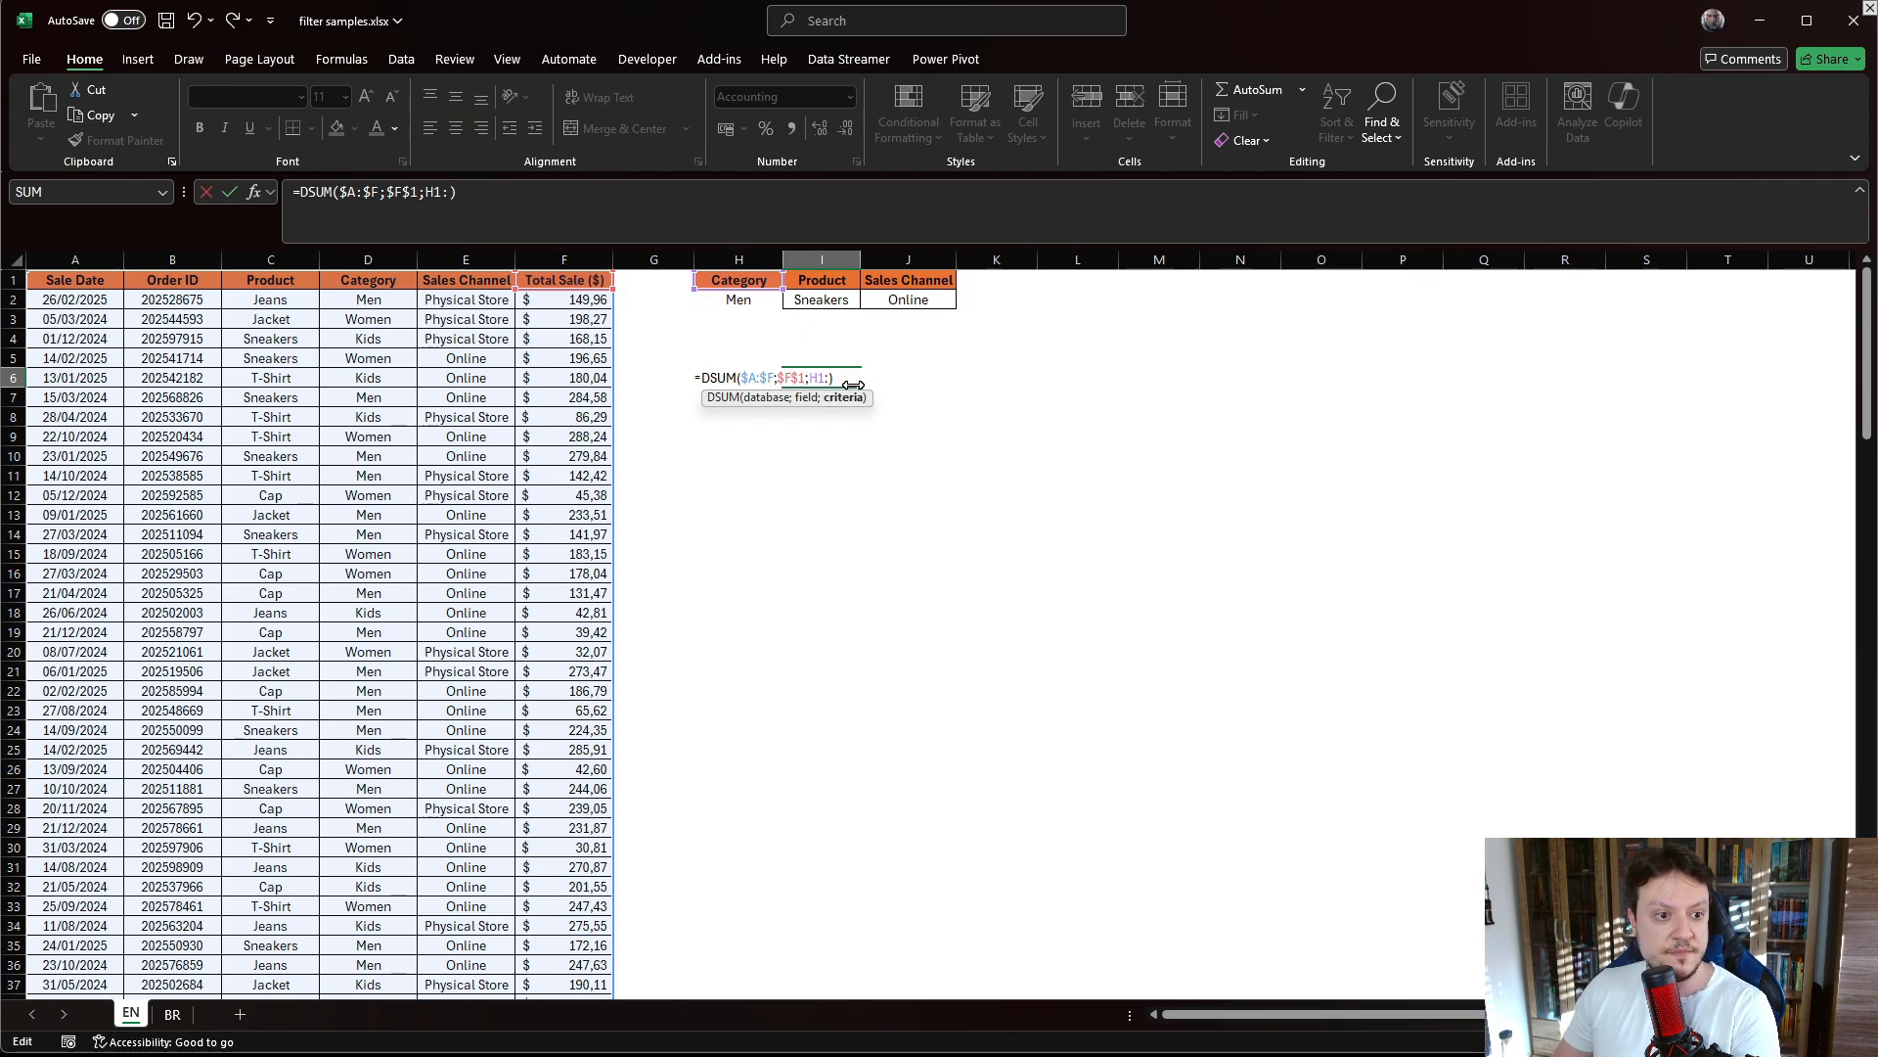
{"action": "left_click_drag", "start_coordinate": [731, 282], "coordinate": [941, 309]}
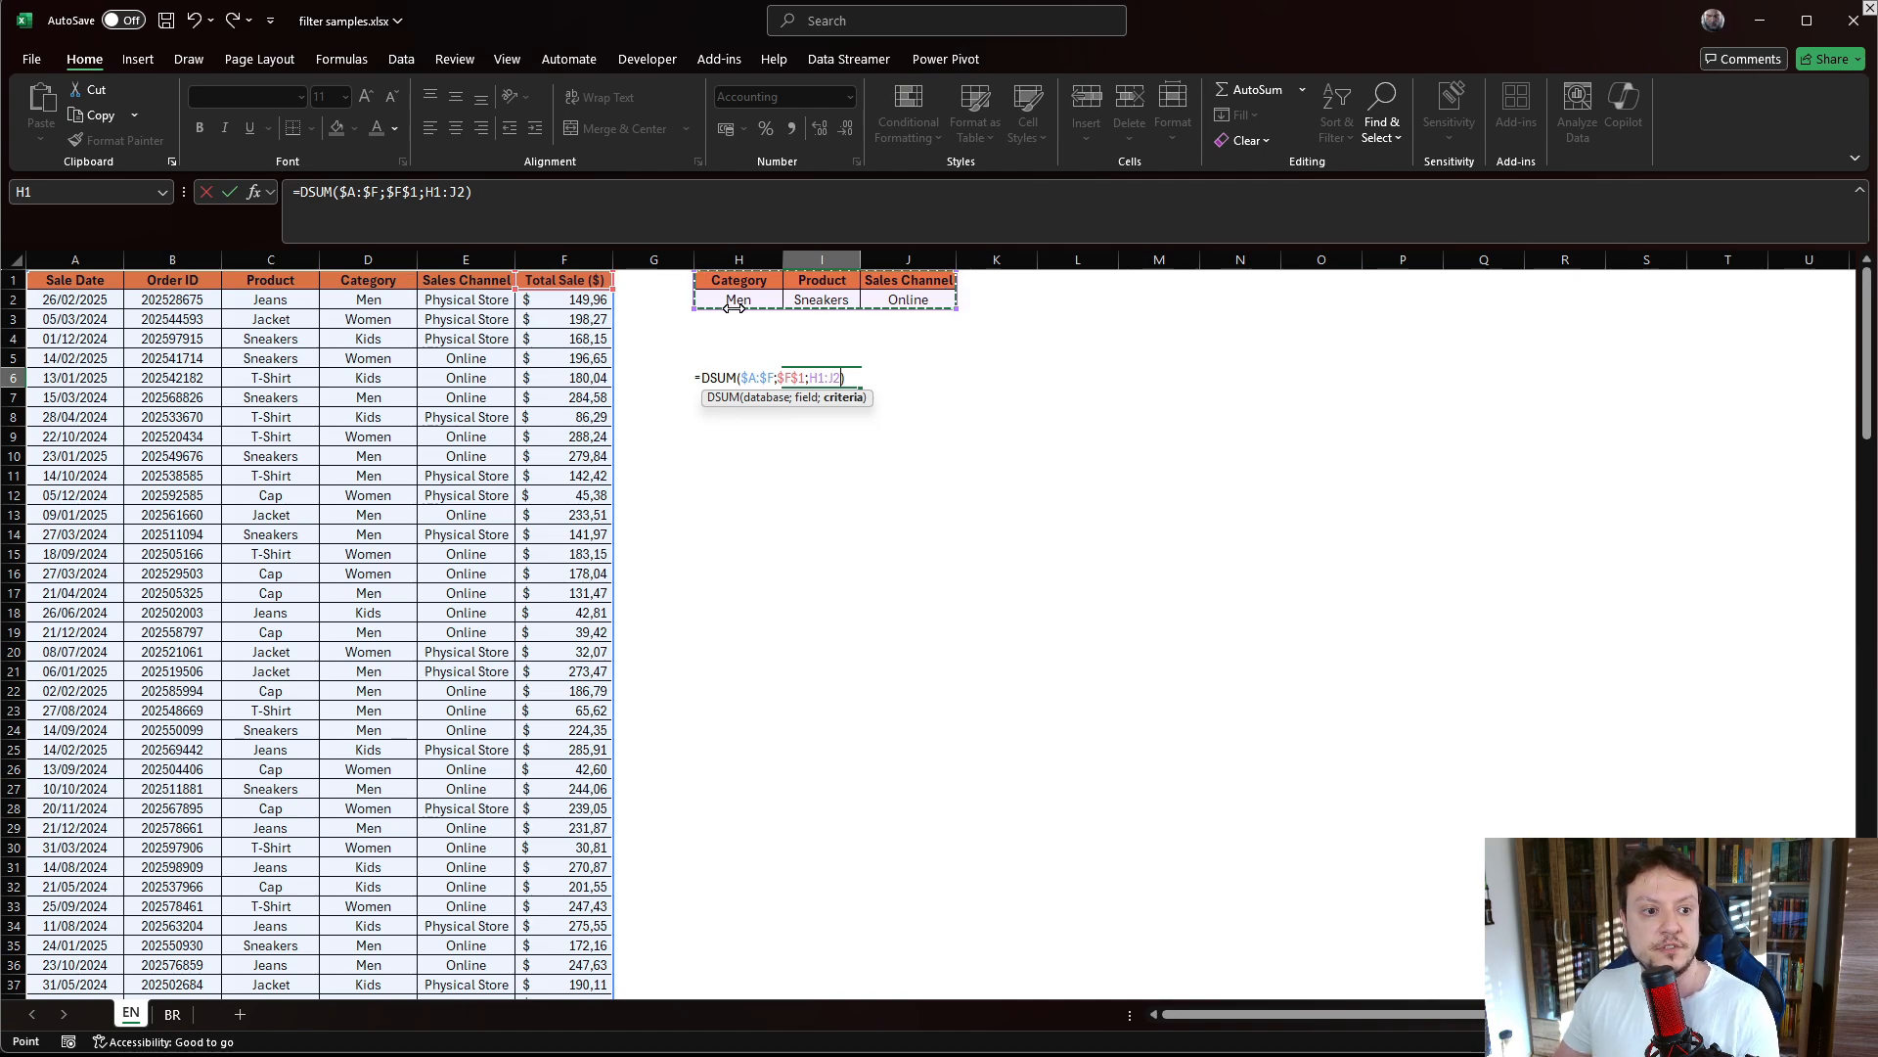
{"action": "key", "text": "Return"}
{"action": "left_click", "coordinate": [847, 380]}
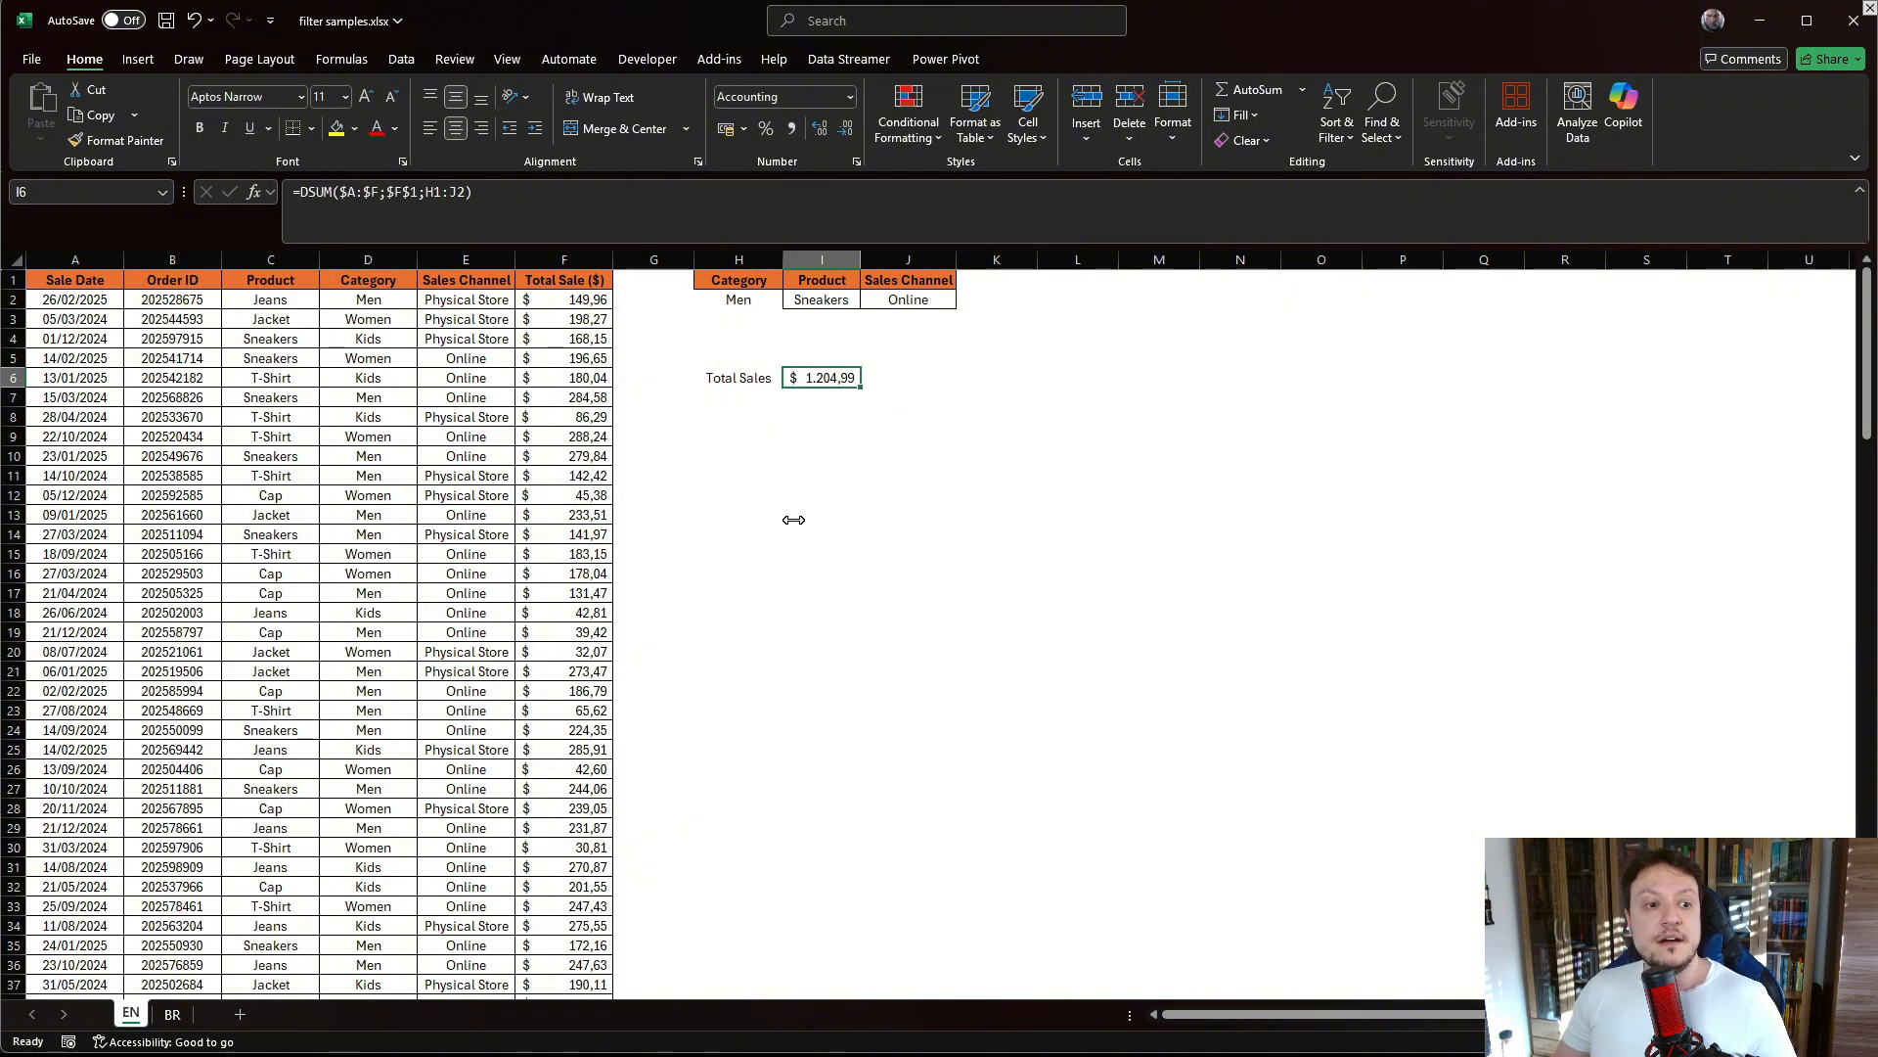
Step: Start a formula in J6 and look up the descriptions of the DAVERAGE, DMAX and DMIN functions
{"action": "left_click", "coordinate": [938, 388]}
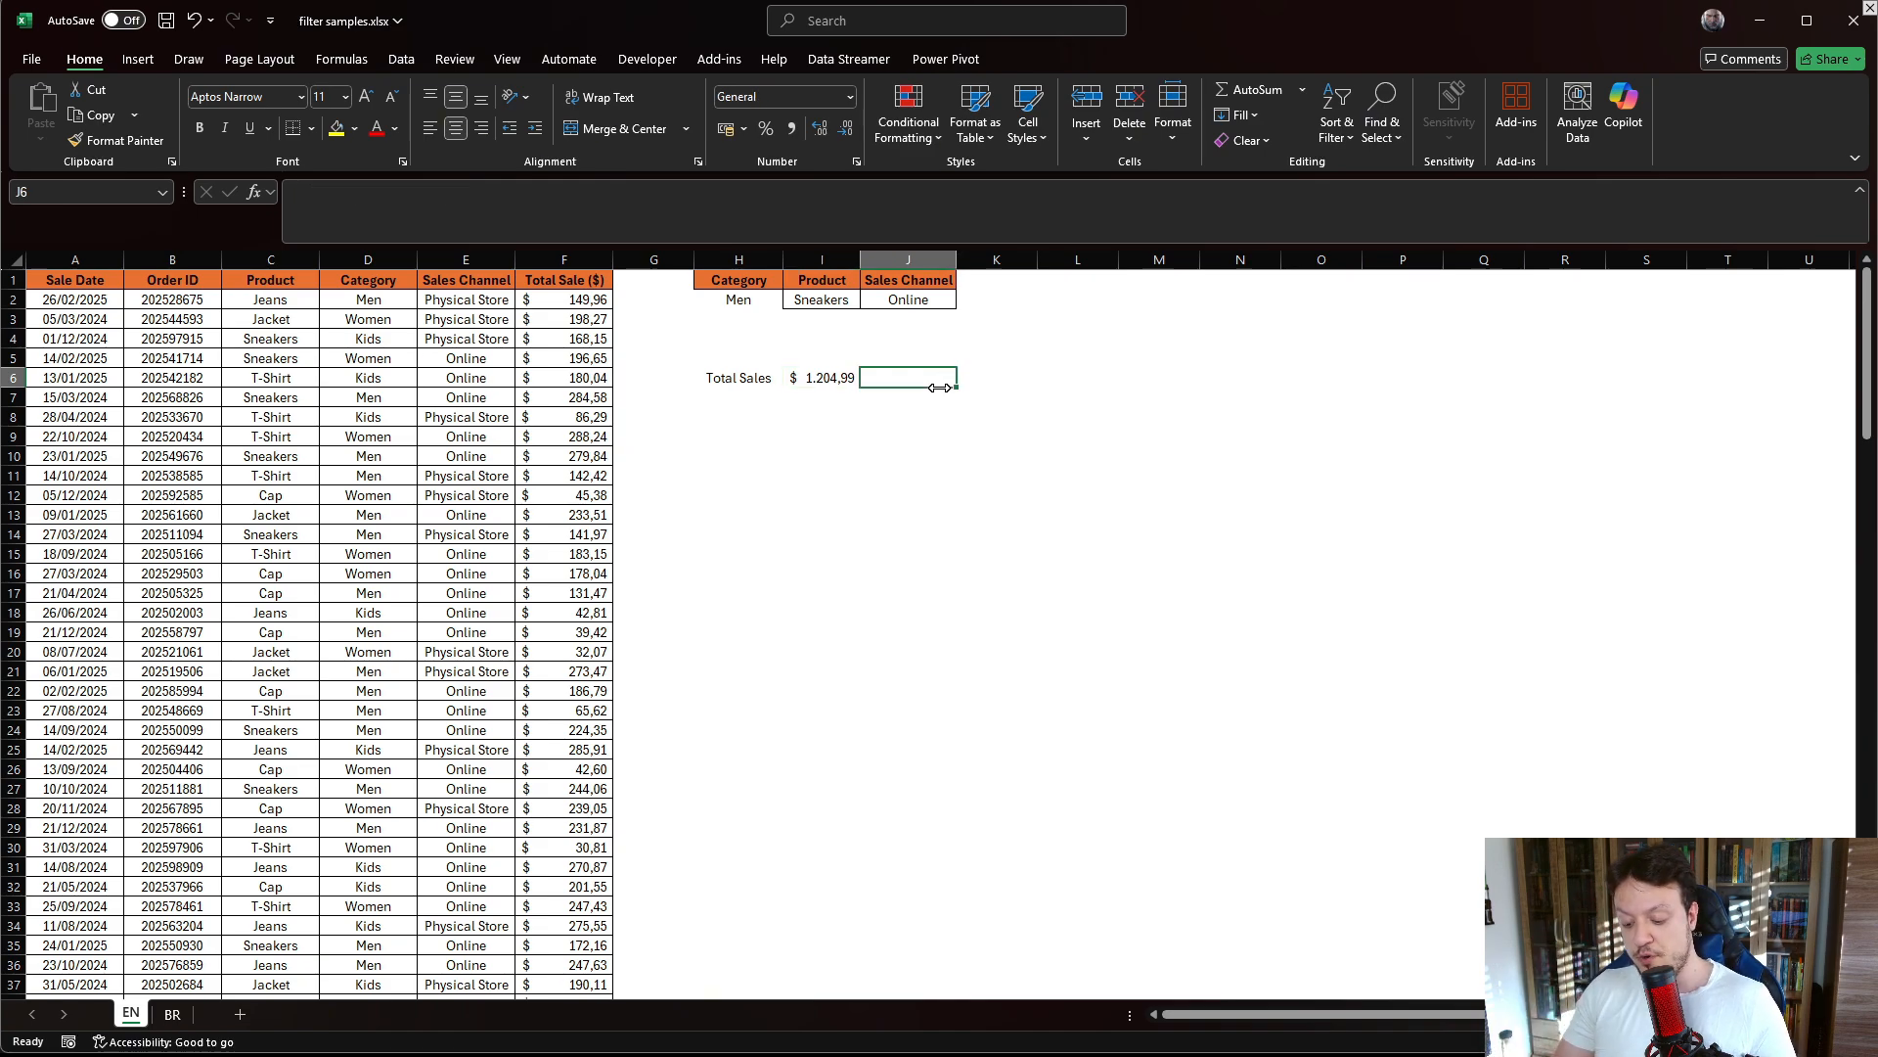
{"action": "type", "text": "="}
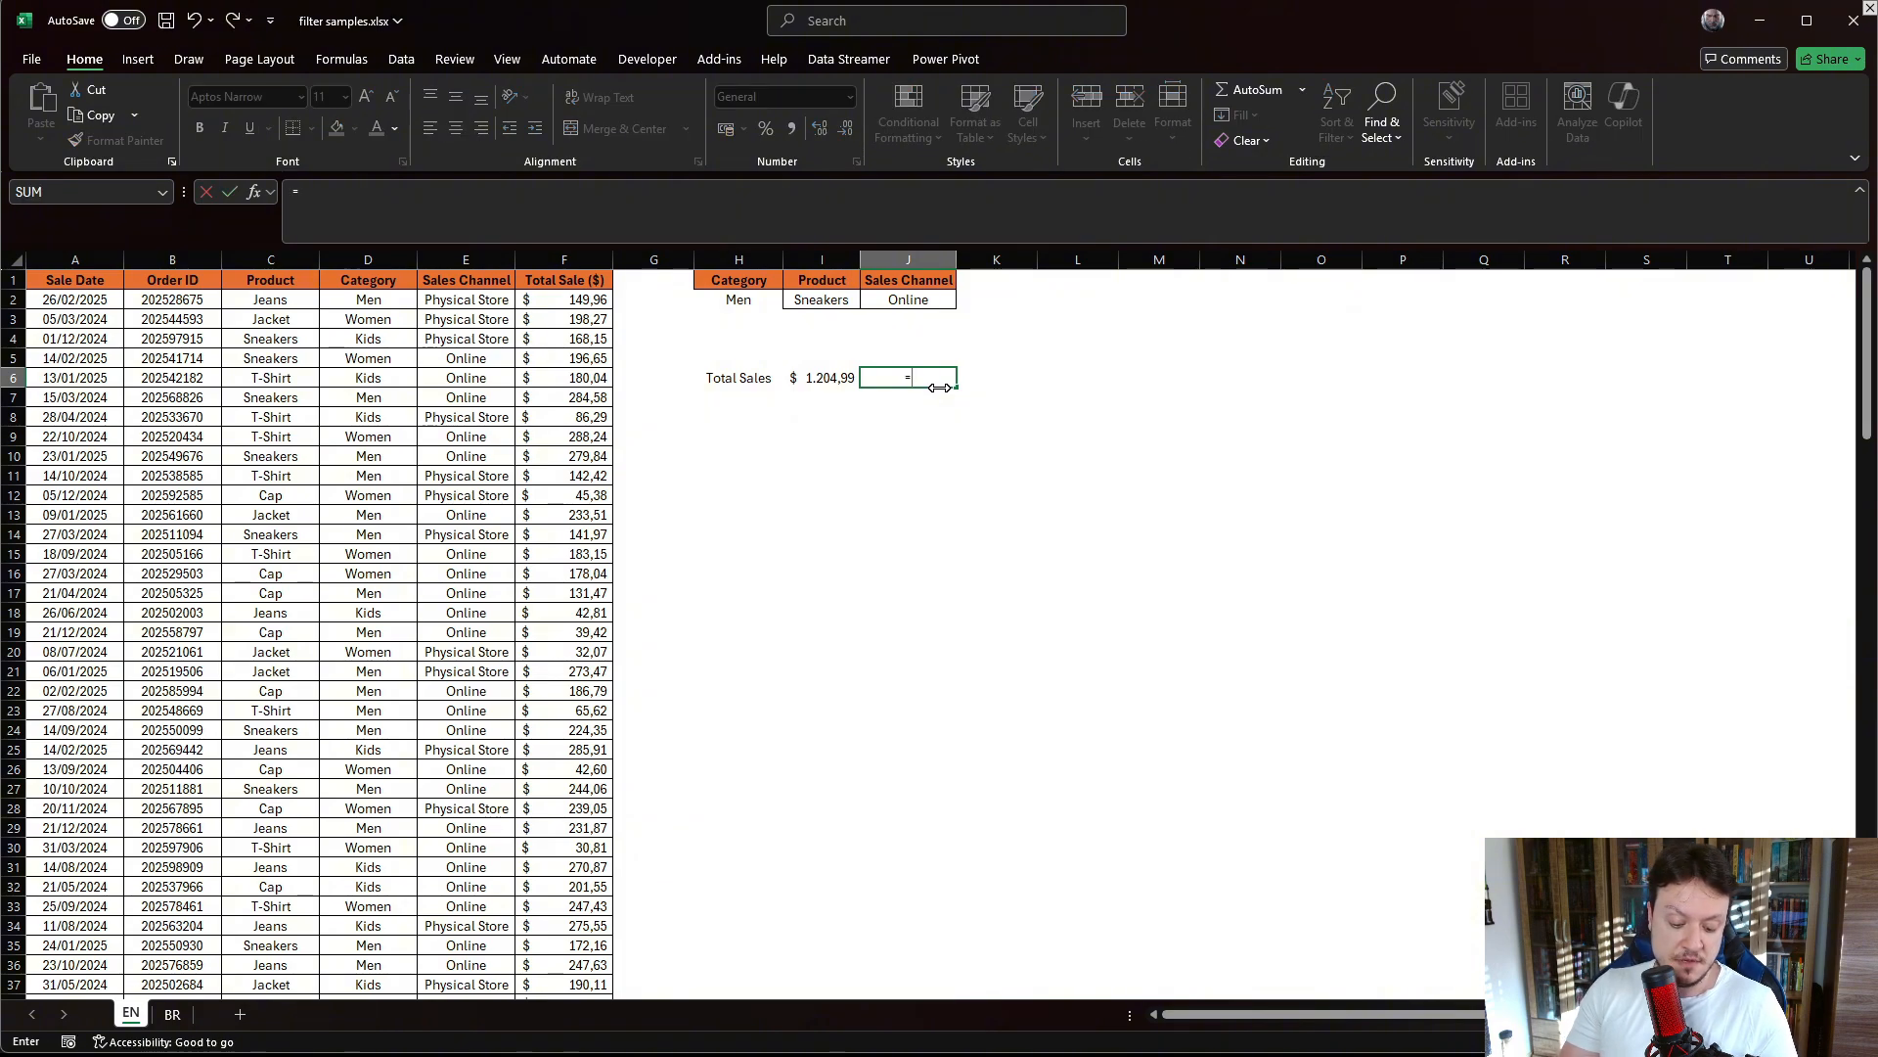
{"action": "type", "text": "ave"}
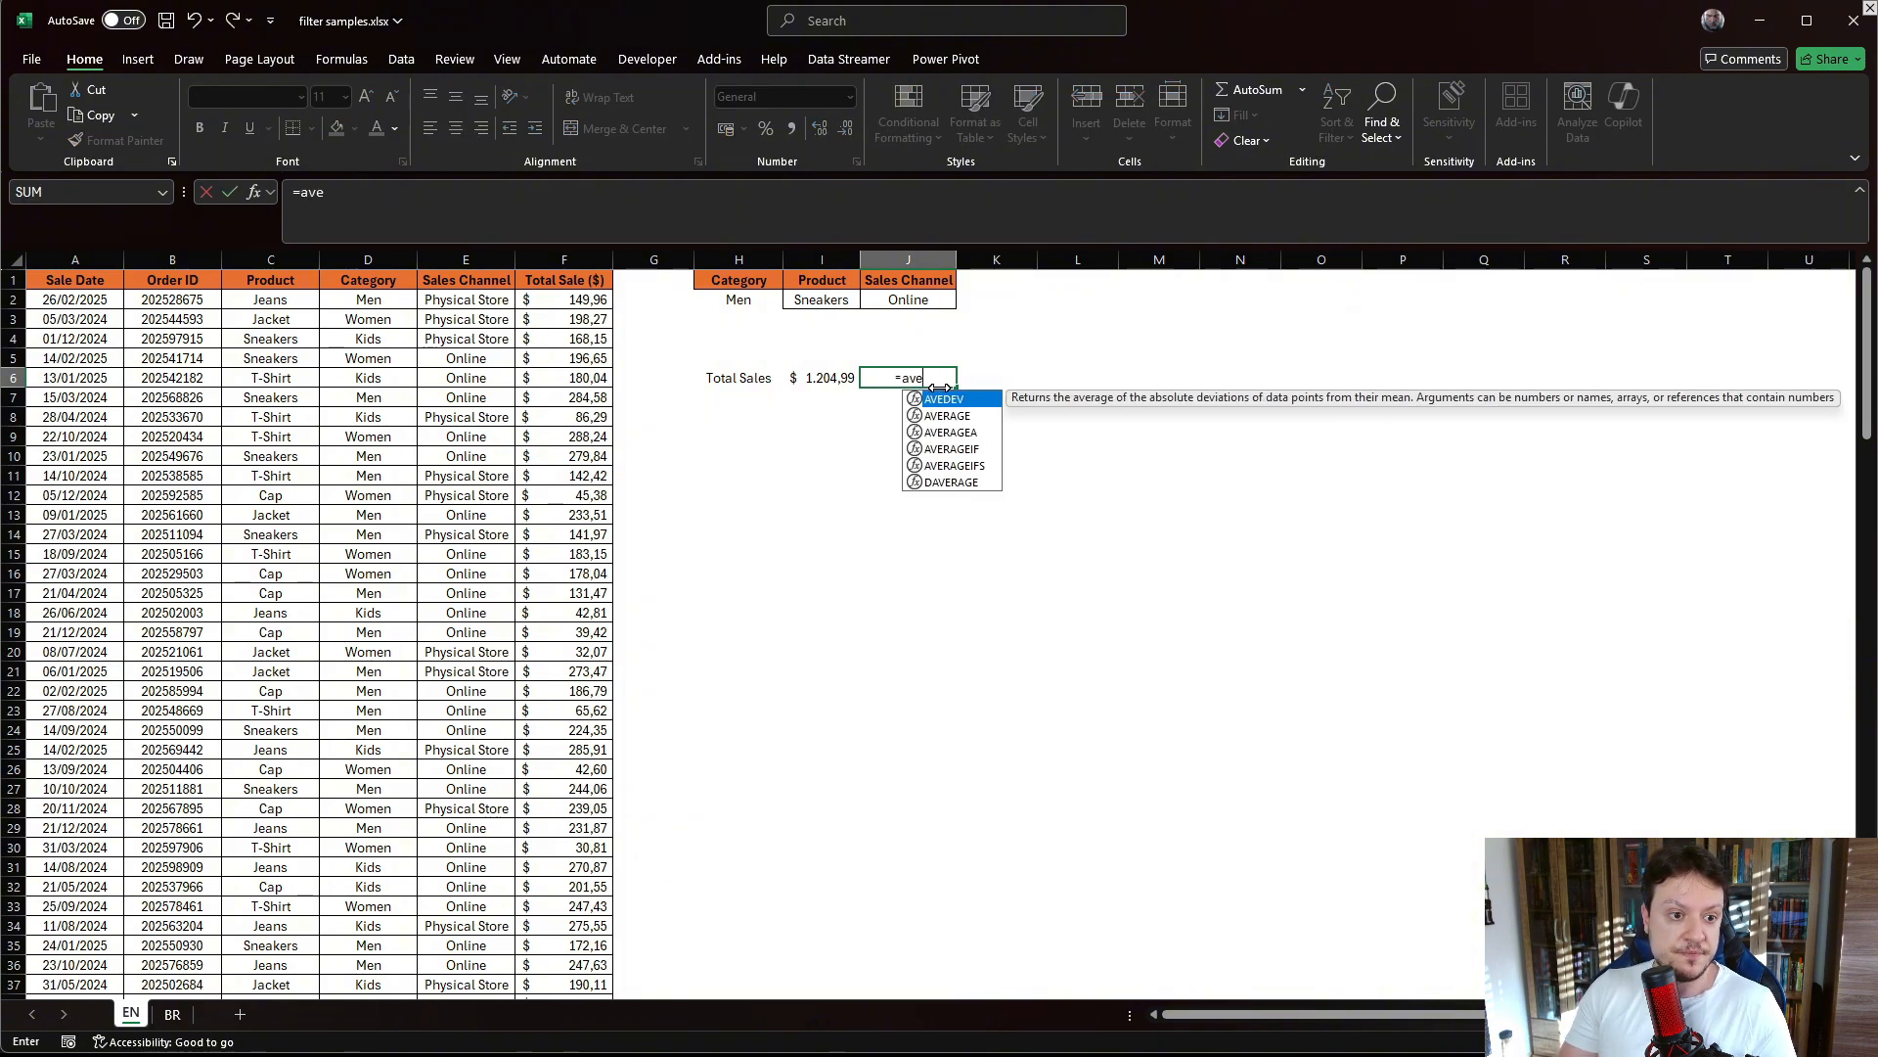
{"action": "key", "text": "BackSpace"}
{"action": "key", "text": "BackSpace"}
{"action": "key", "text": "BackSpace"}
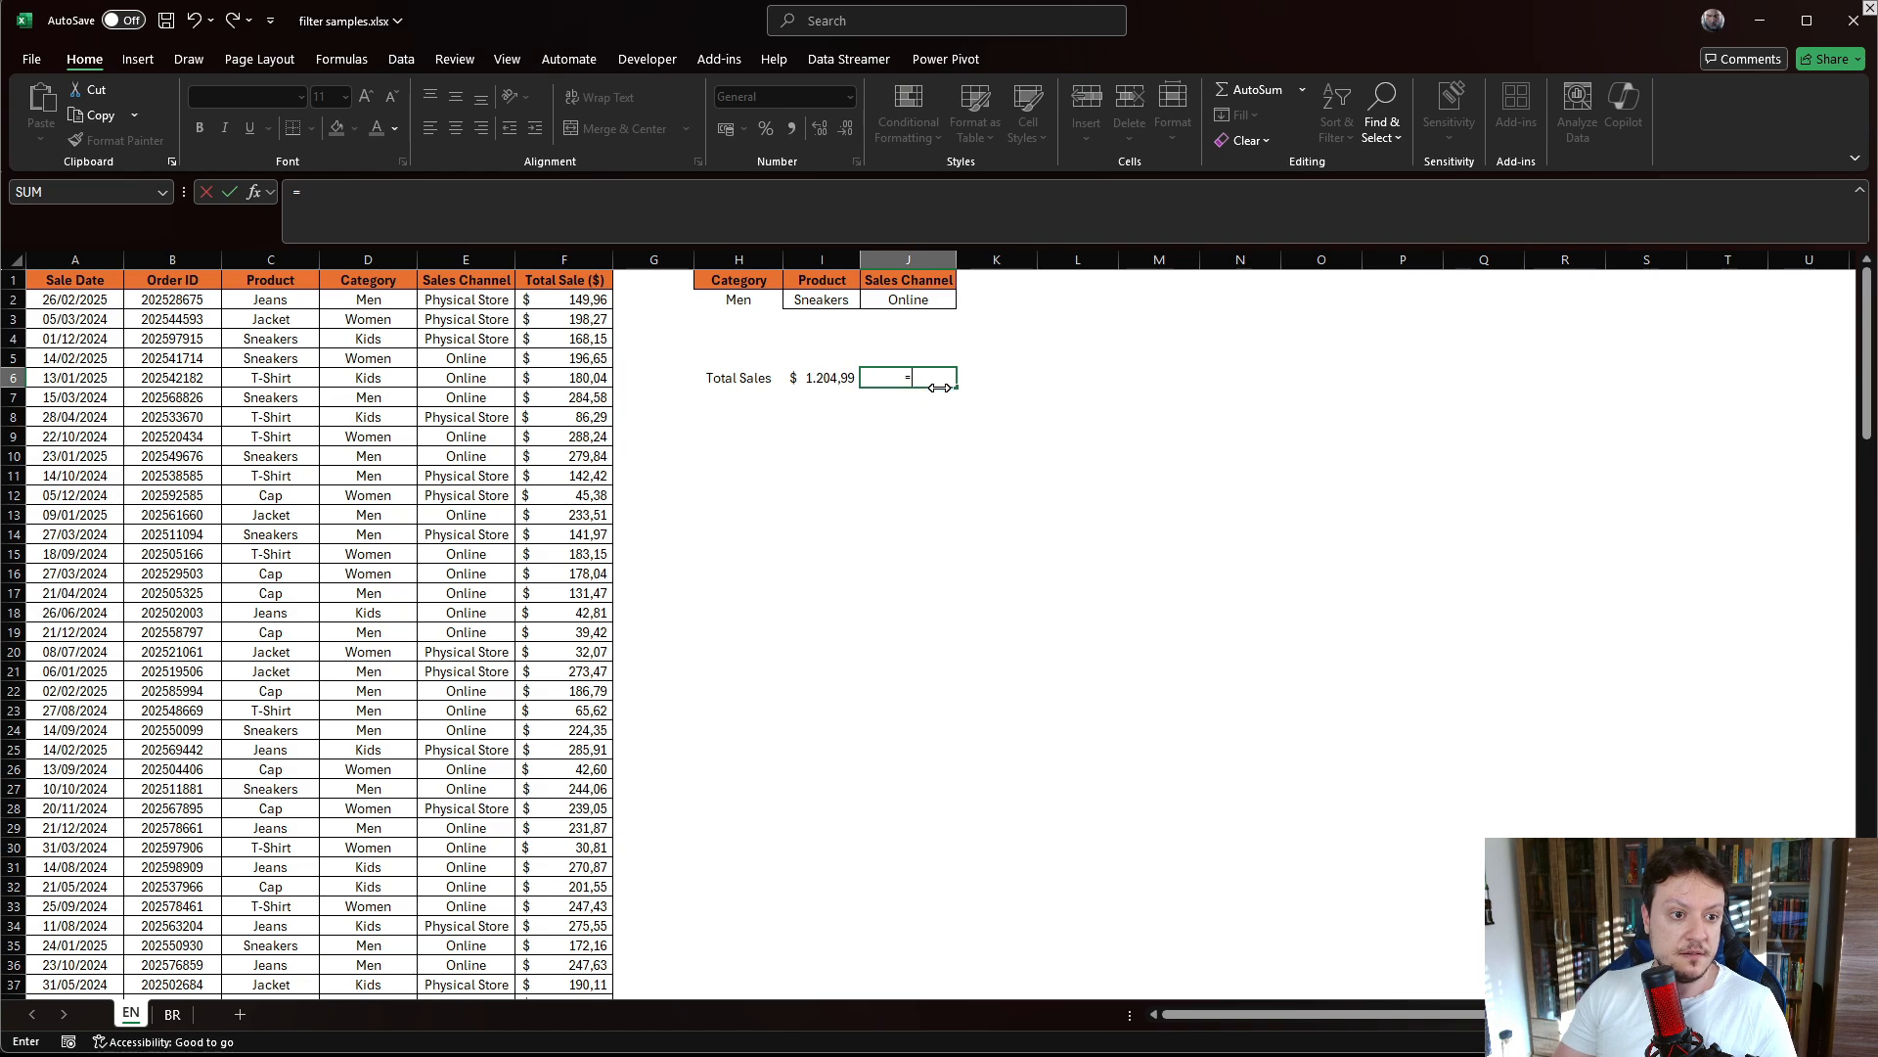
{"action": "type", "text": "davera"}
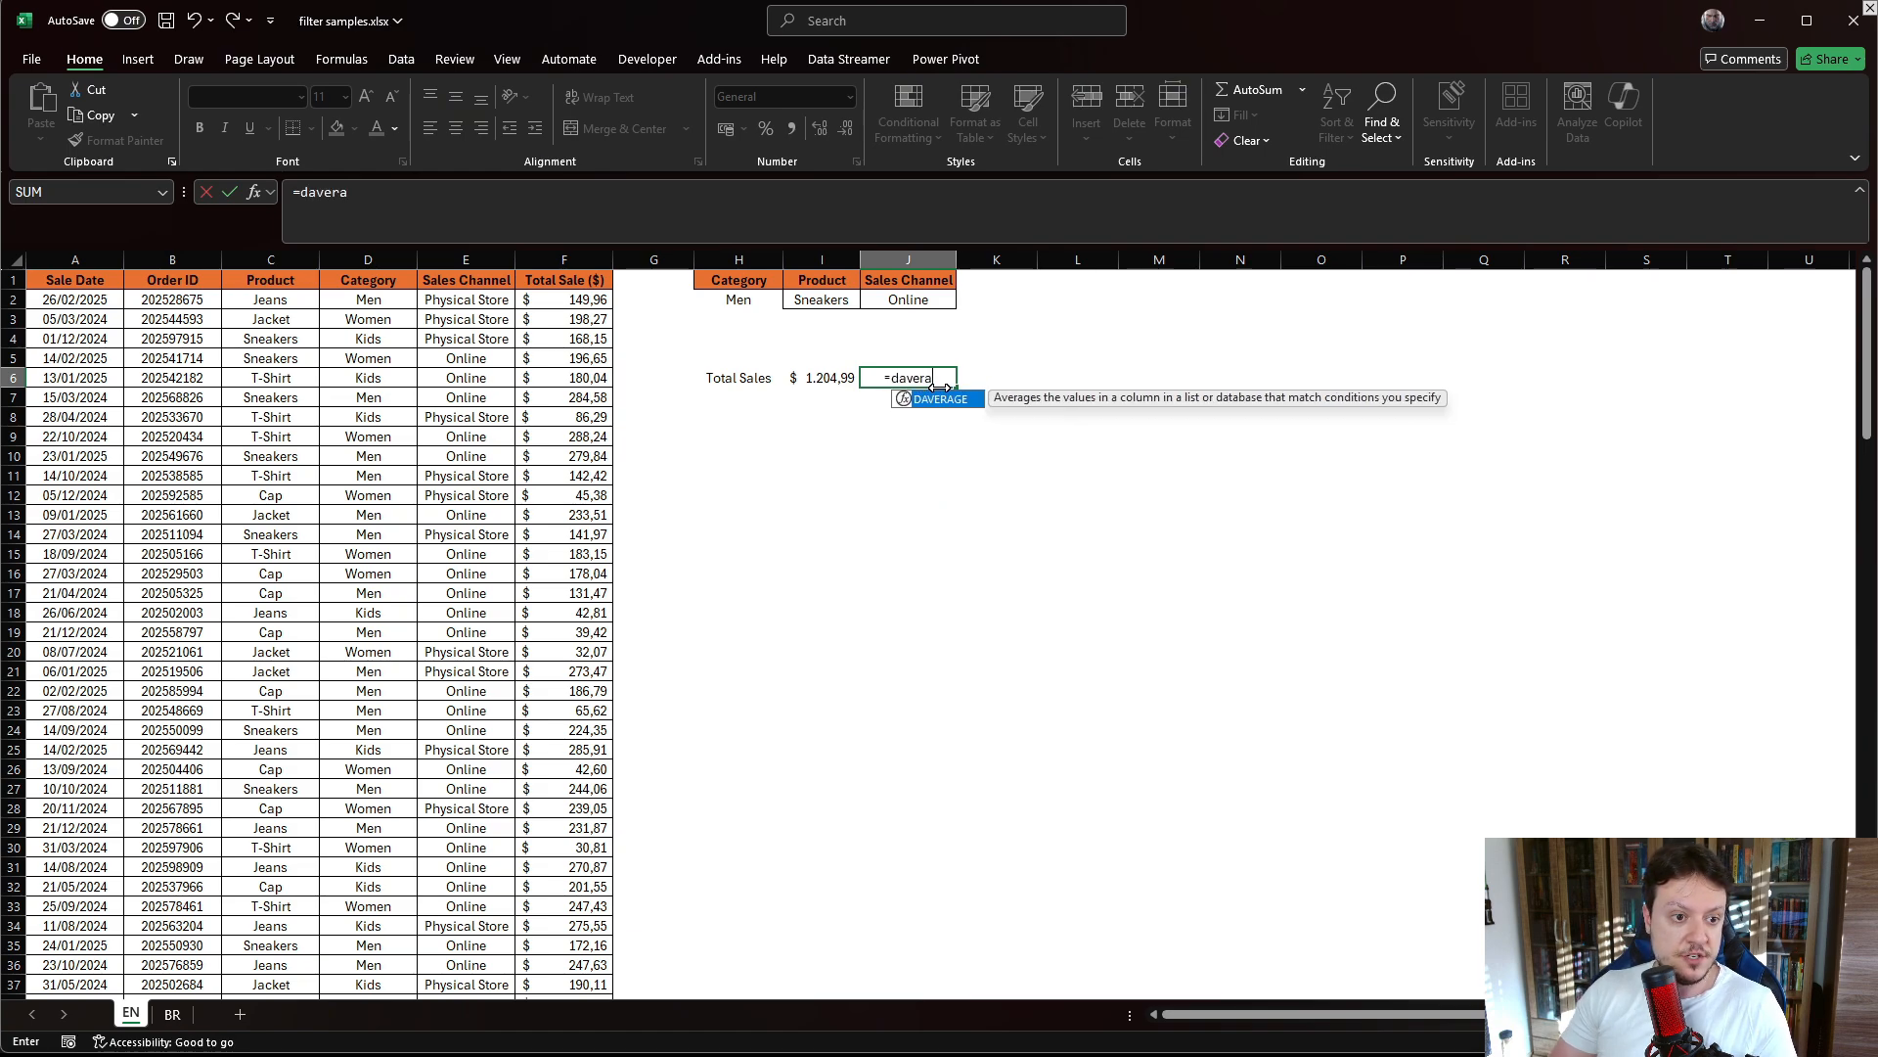
{"action": "key", "text": "BackSpace"}
{"action": "key", "text": "BackSpace"}
{"action": "key", "text": "BackSpace"}
{"action": "key", "text": "BackSpace"}
{"action": "key", "text": "BackSpace"}
{"action": "type", "text": "max"}
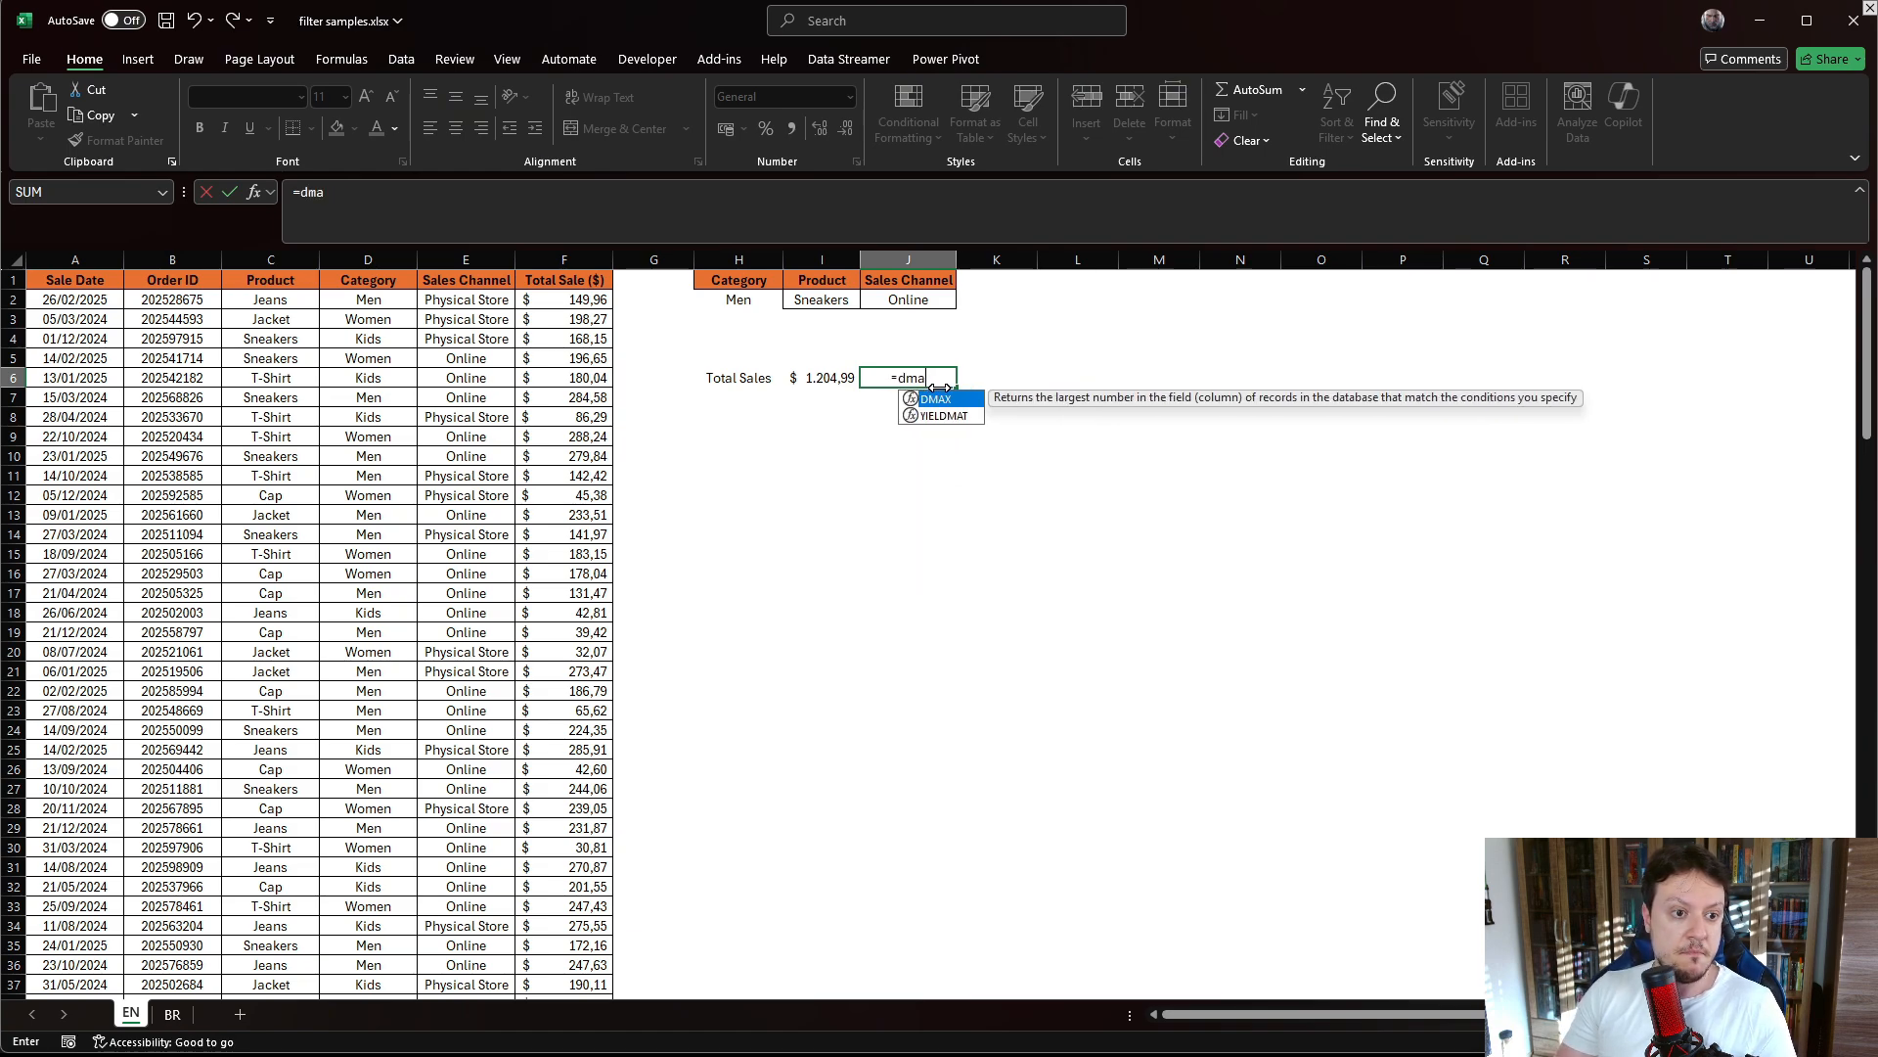
{"action": "key", "text": "BackSpace"}
{"action": "key", "text": "BackSpace"}
{"action": "type", "text": "in"}
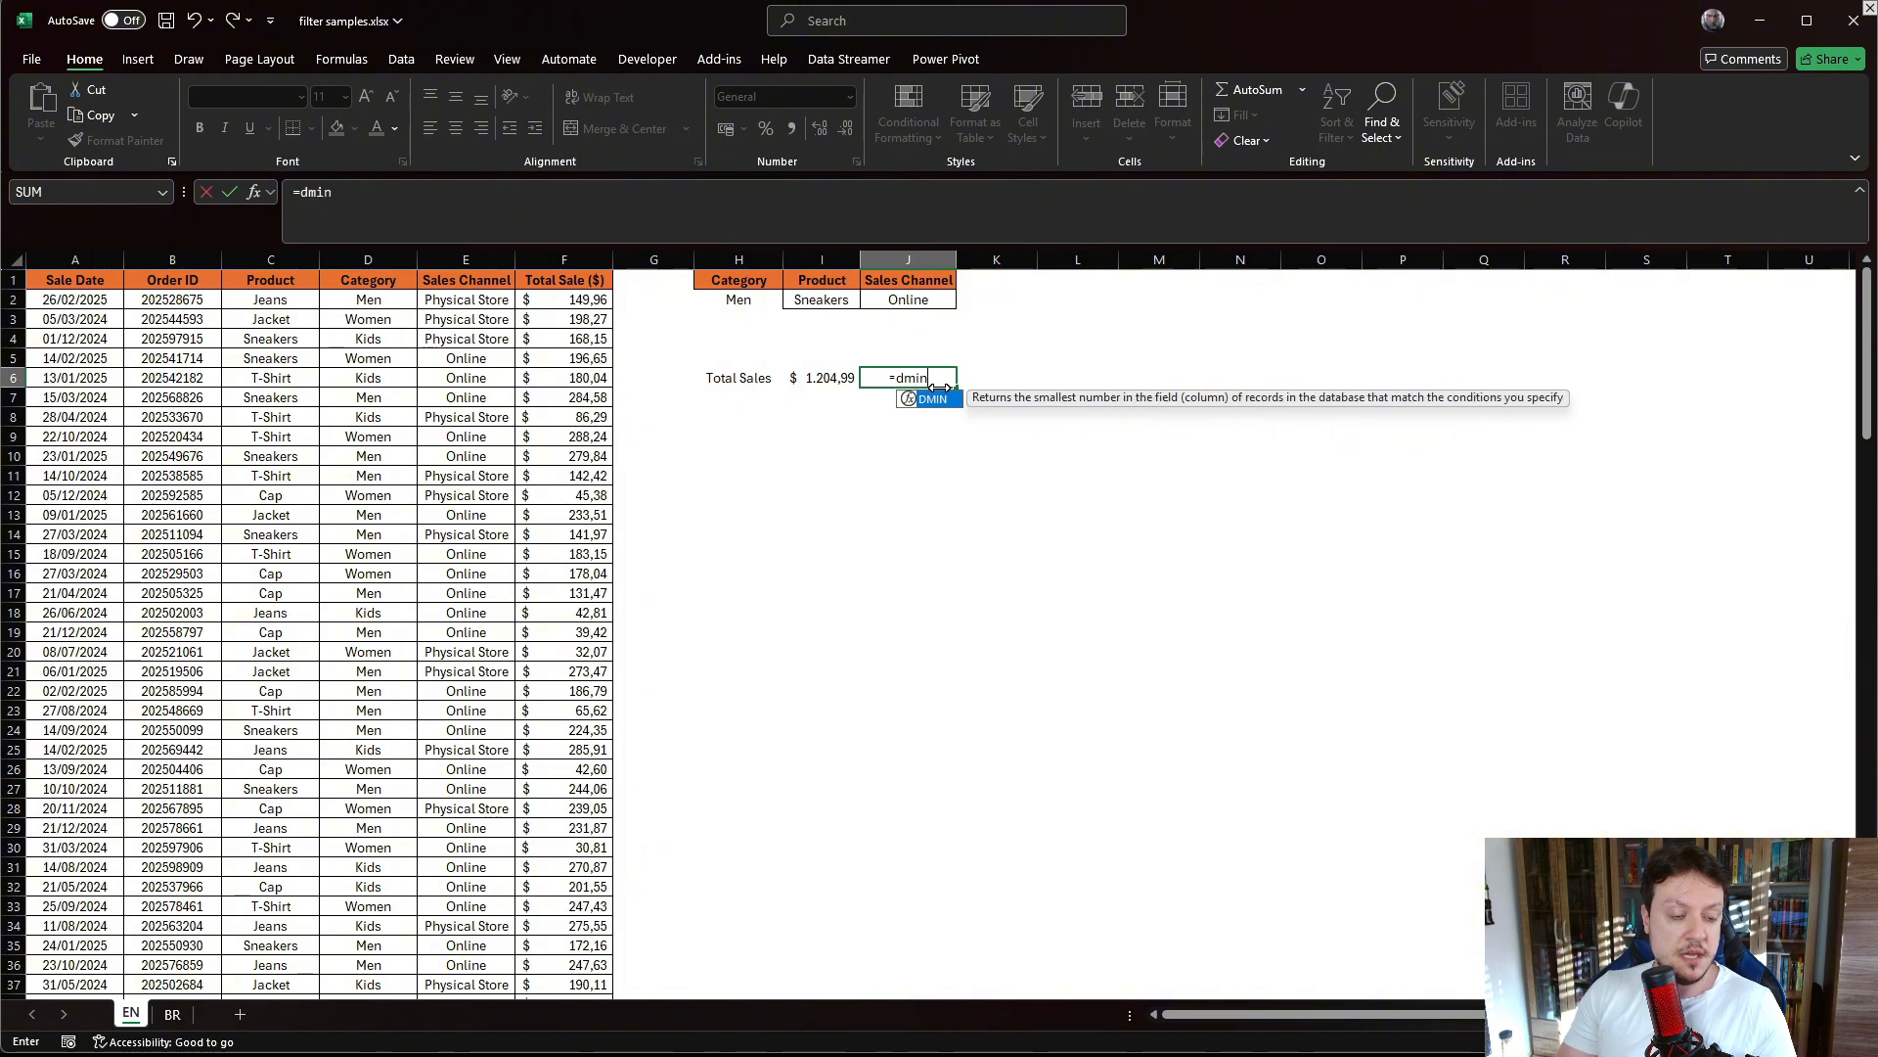
{"action": "key", "text": "BackSpace"}
{"action": "key", "text": "BackSpace"}
Step: Begin a DAVERAGE formula in J6 with the absolute range $A$1:$F$151 as its database
{"action": "type", "text": "a"}
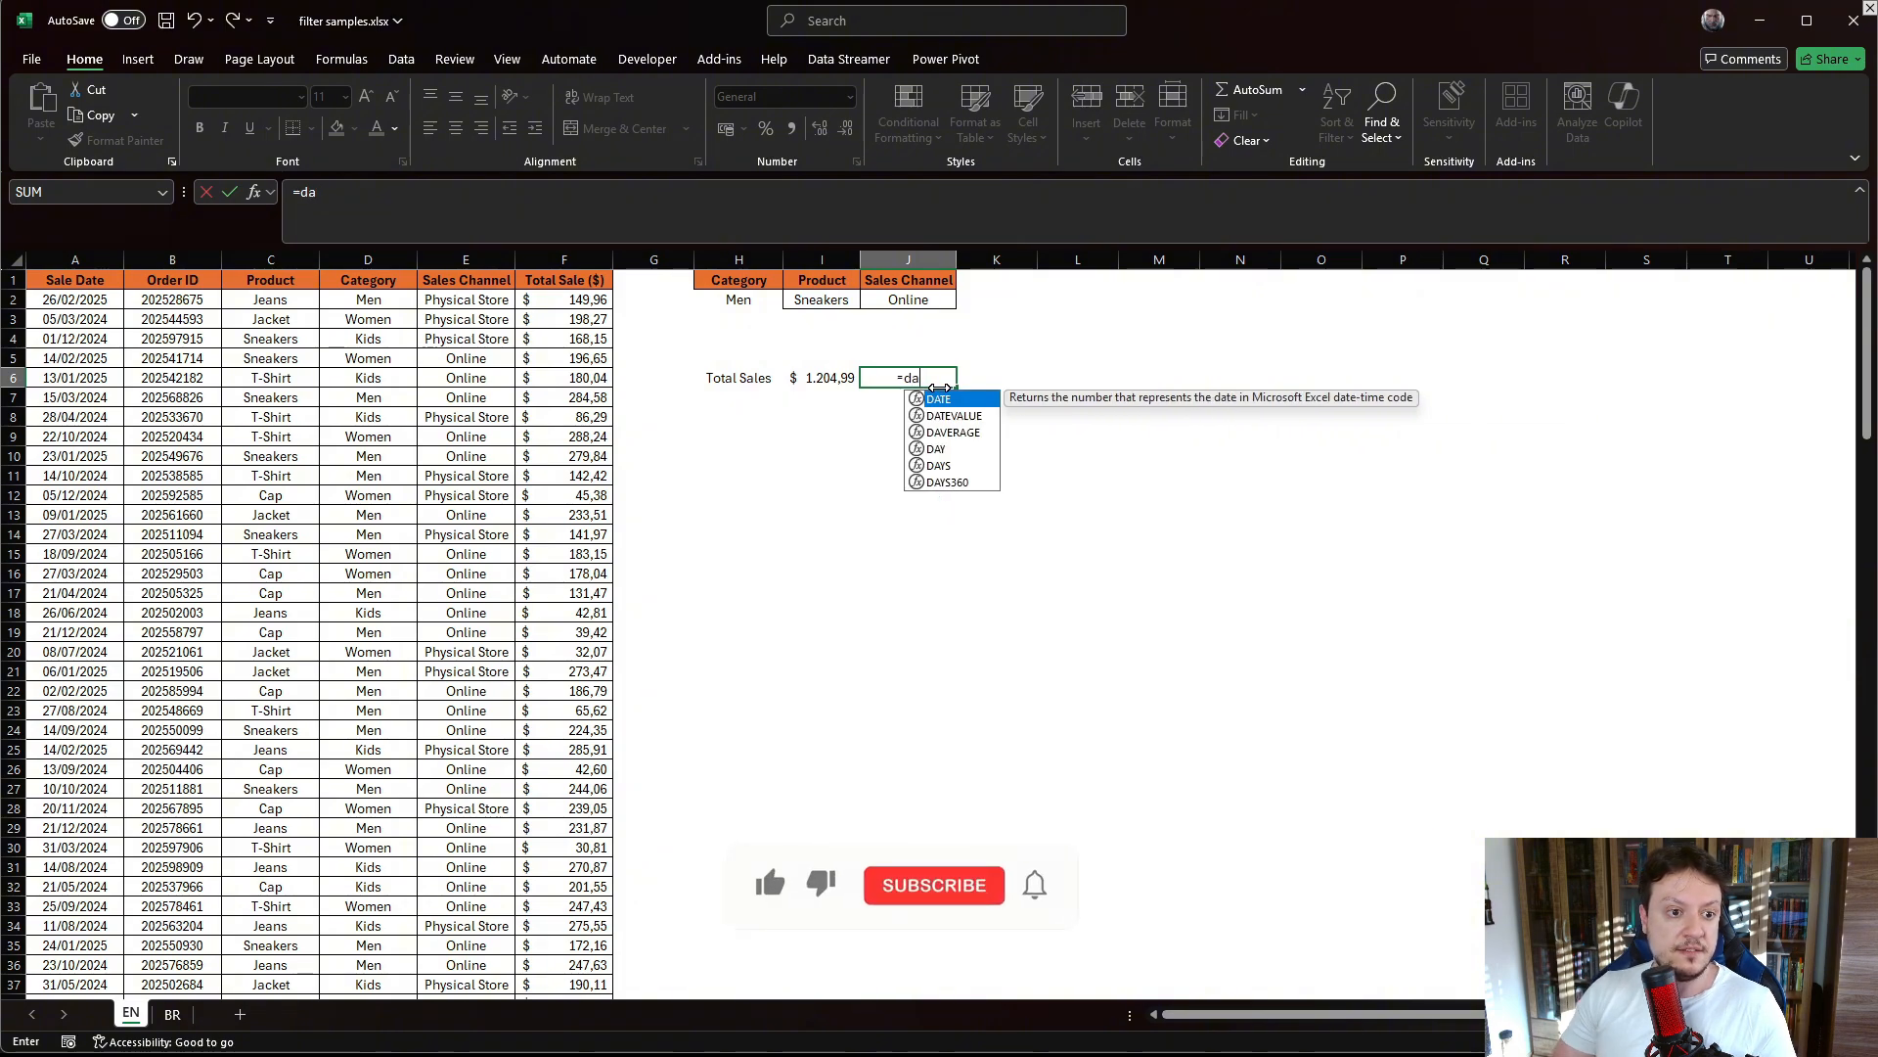
{"action": "key", "text": "Down"}
{"action": "key", "text": "Down"}
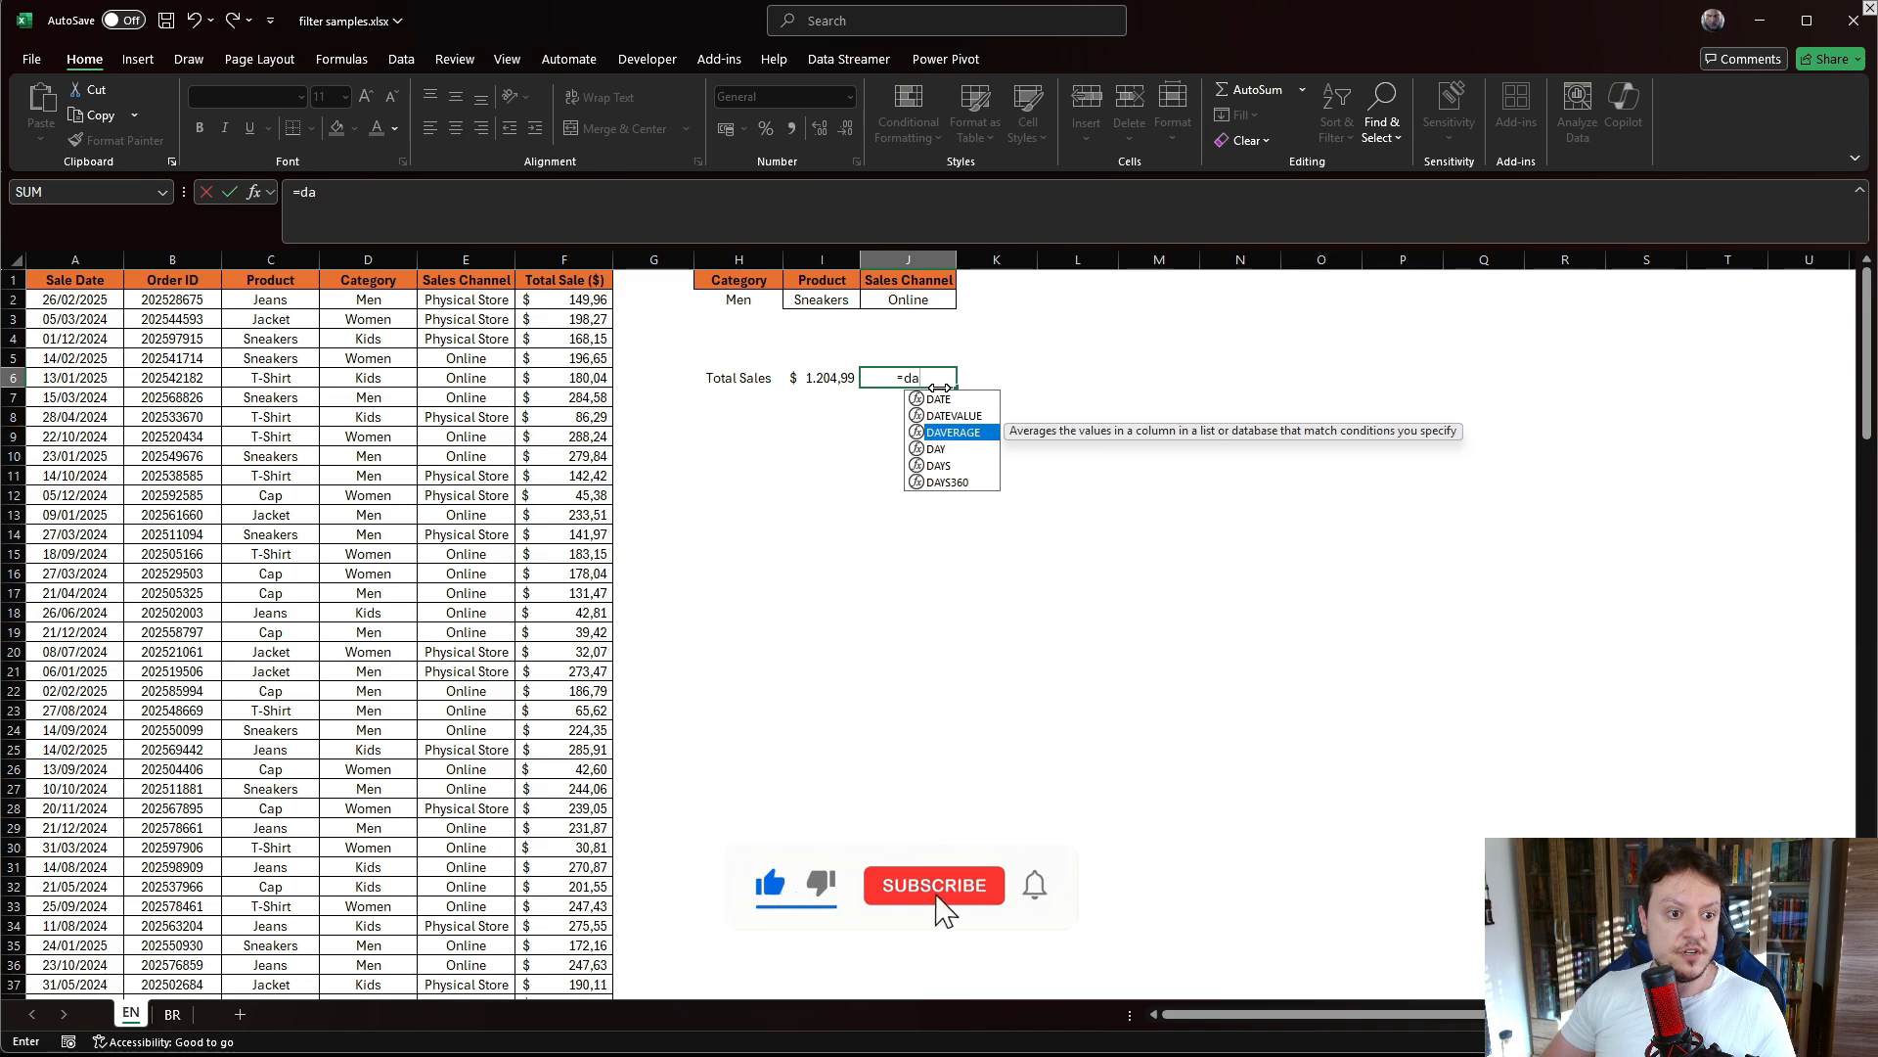
{"action": "key", "text": "Tab"}
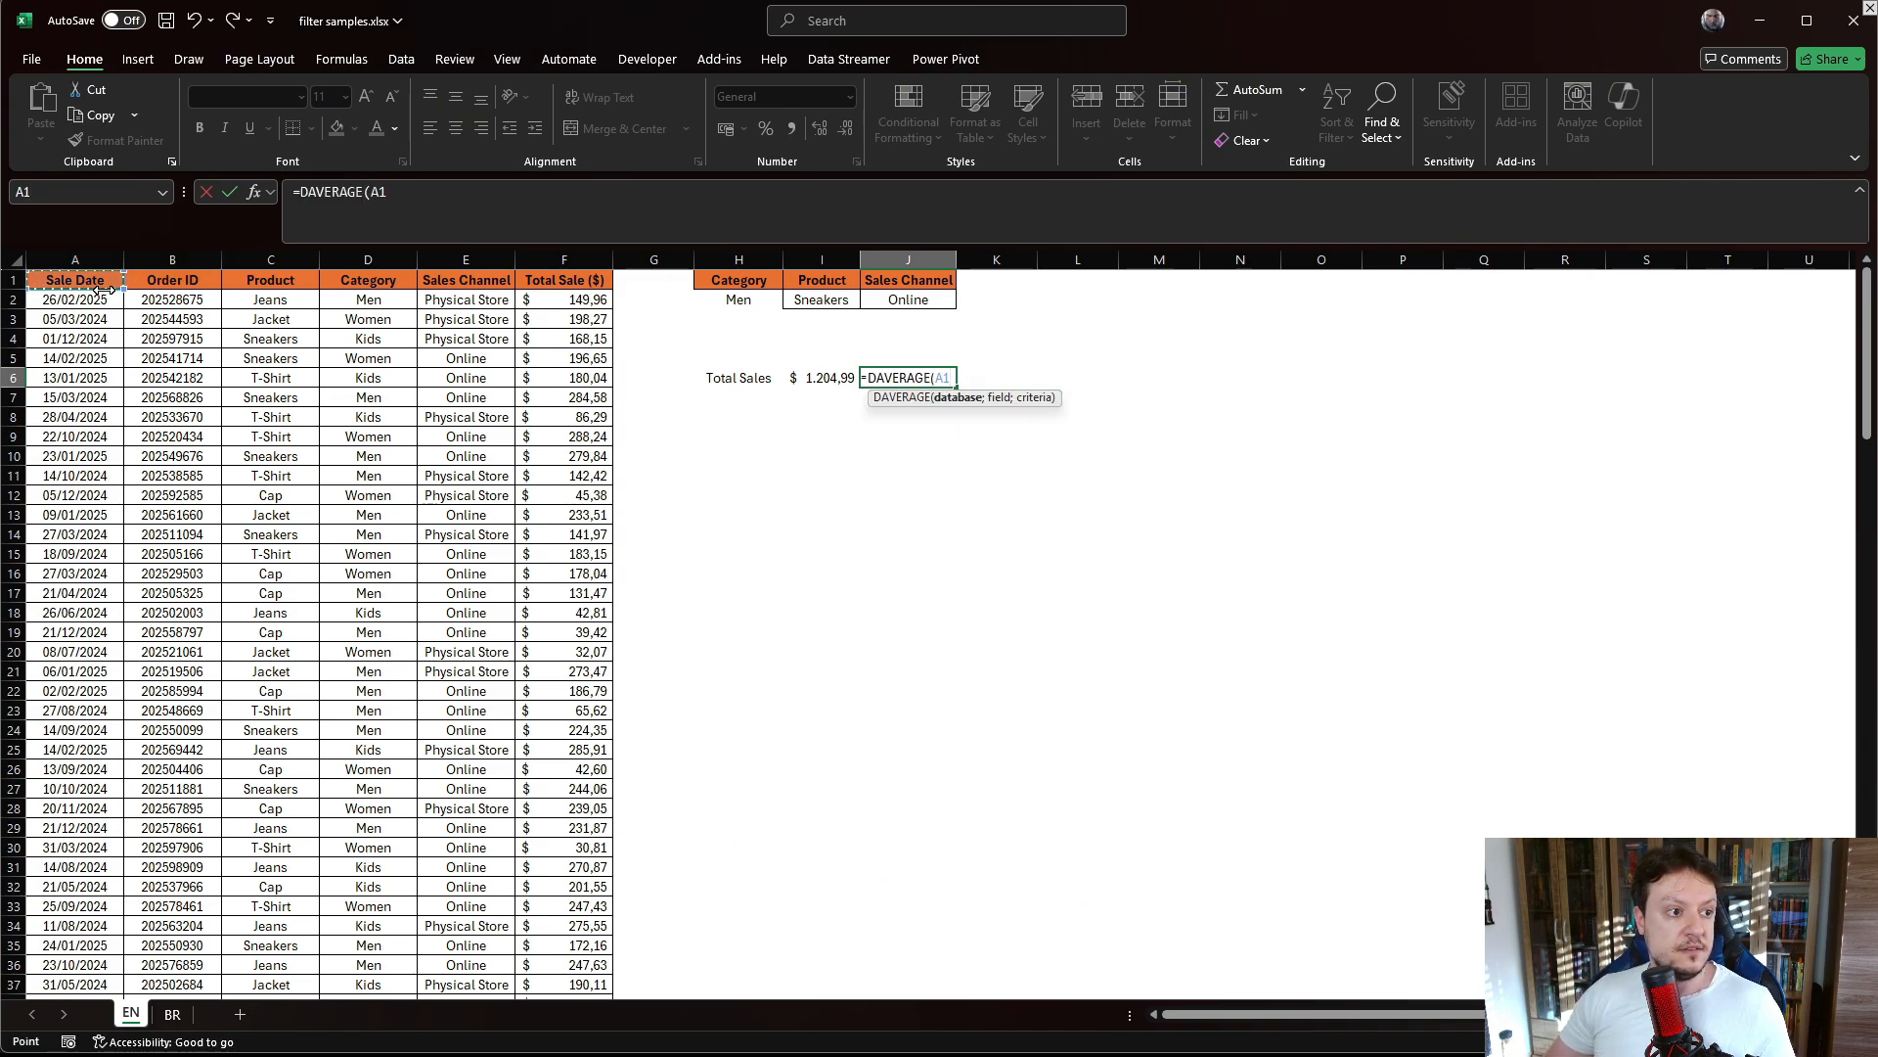
{"action": "left_click_drag", "start_coordinate": [84, 283], "coordinate": [509, 284]}
{"action": "key", "text": "ctrl+shift+Right"}
{"action": "key", "text": "ctrl+shift+Down"}
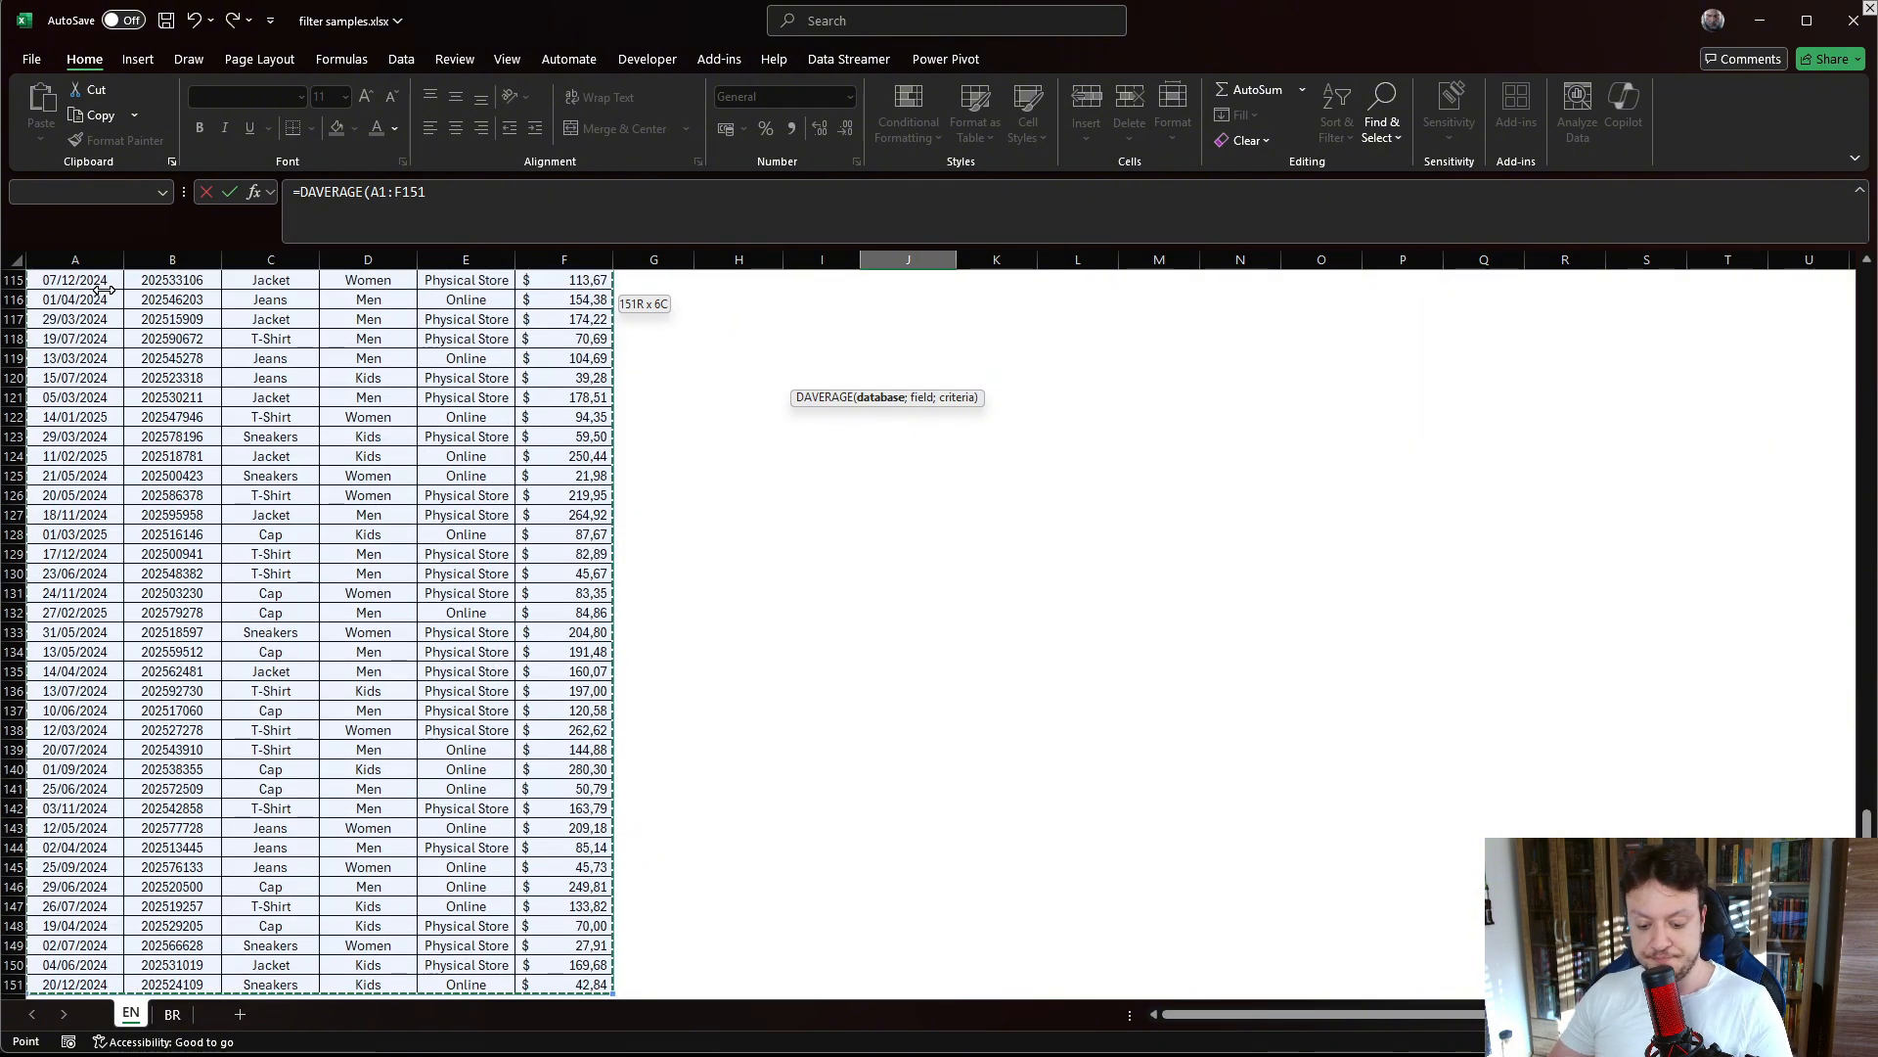
{"action": "key", "text": "F4"}
{"action": "type", "text": ";"}
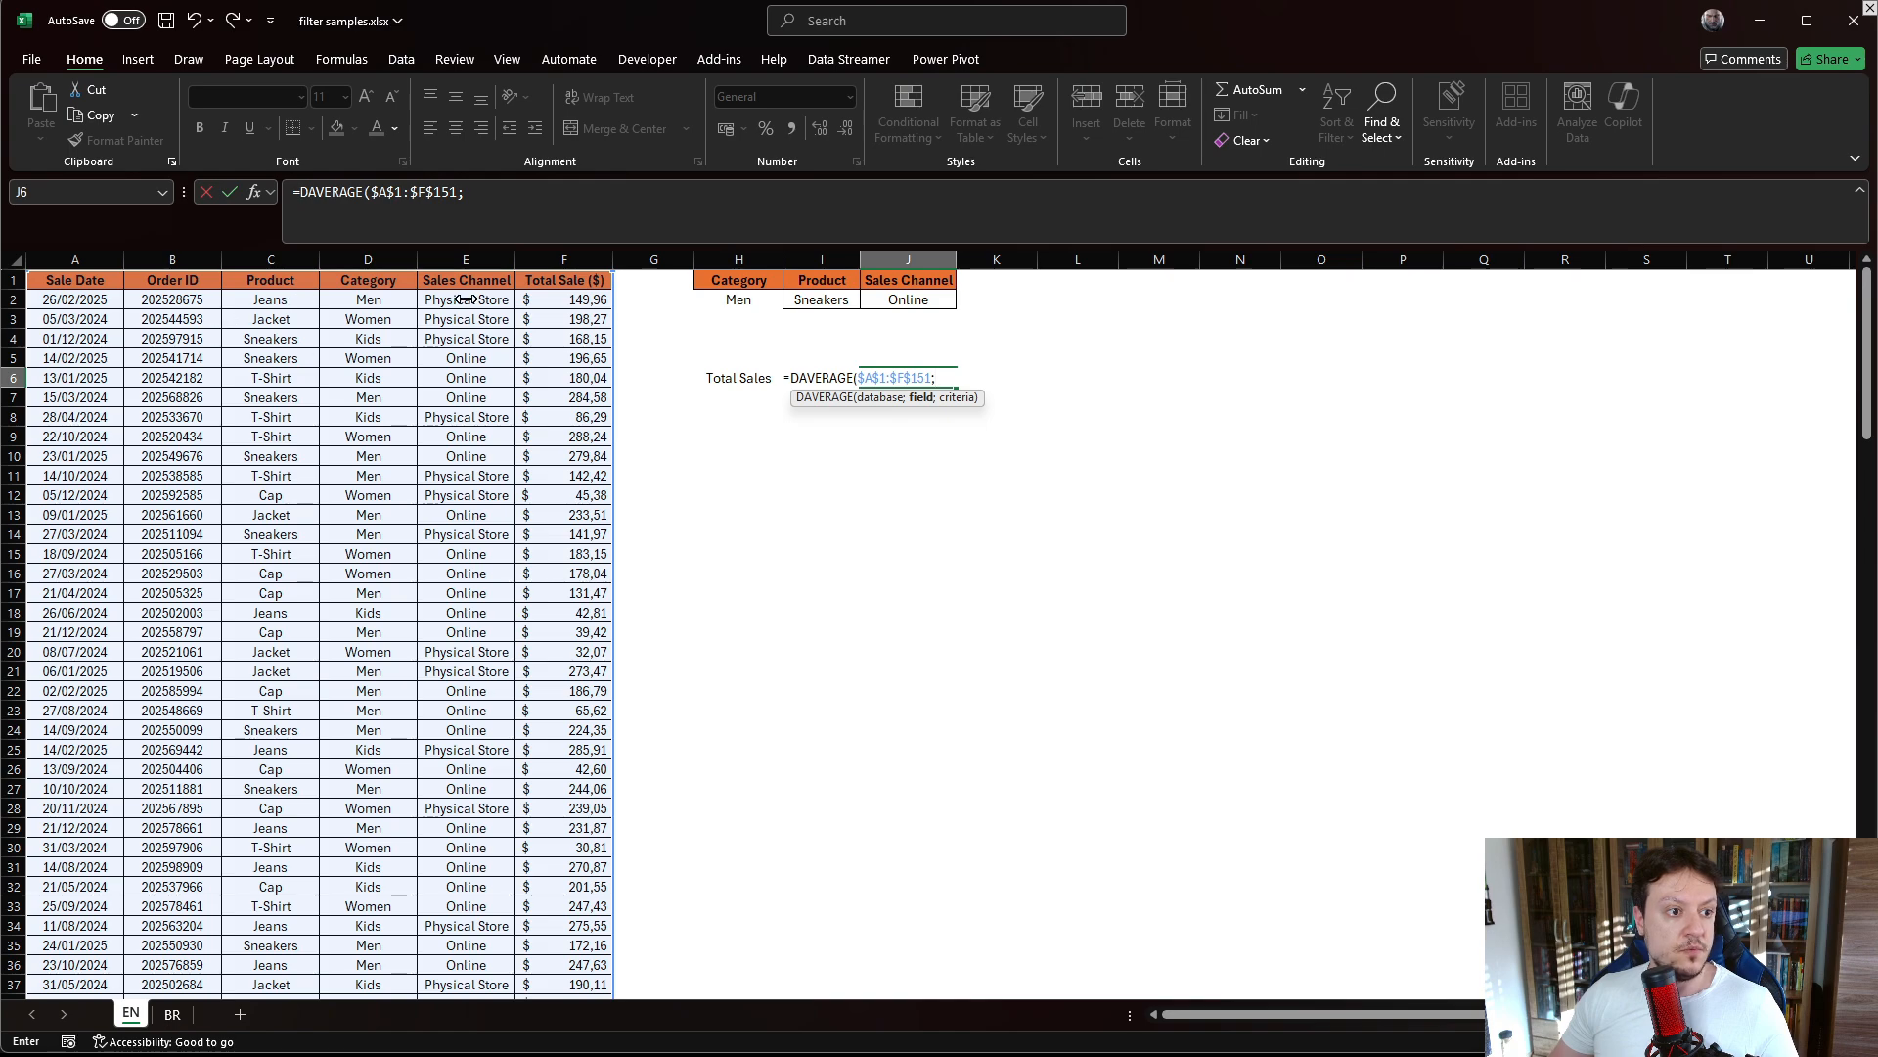
Step: Complete the DAVERAGE formula with F1 as the field and H1:J2 as the criteria
{"action": "left_click", "coordinate": [586, 283]}
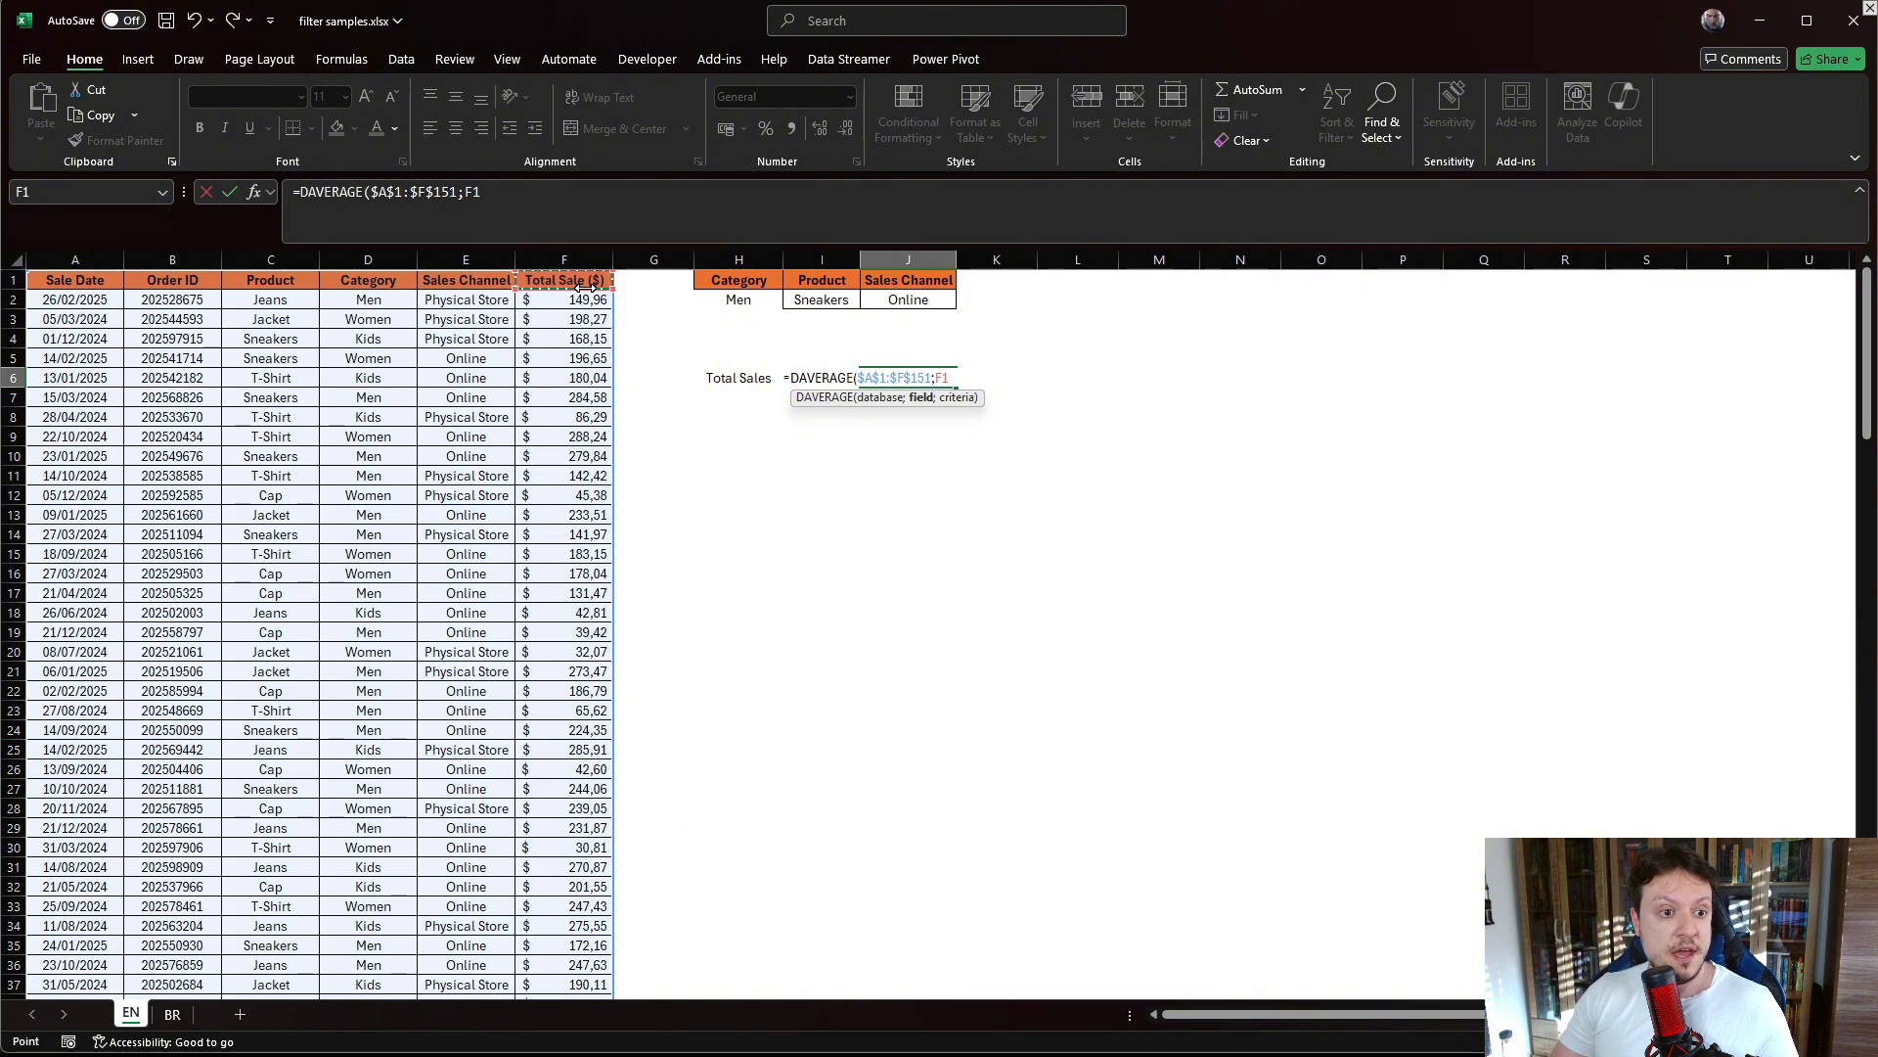
{"action": "type", "text": ";"}
{"action": "left_click_drag", "start_coordinate": [762, 287], "coordinate": [927, 308]}
{"action": "key", "text": "Return"}
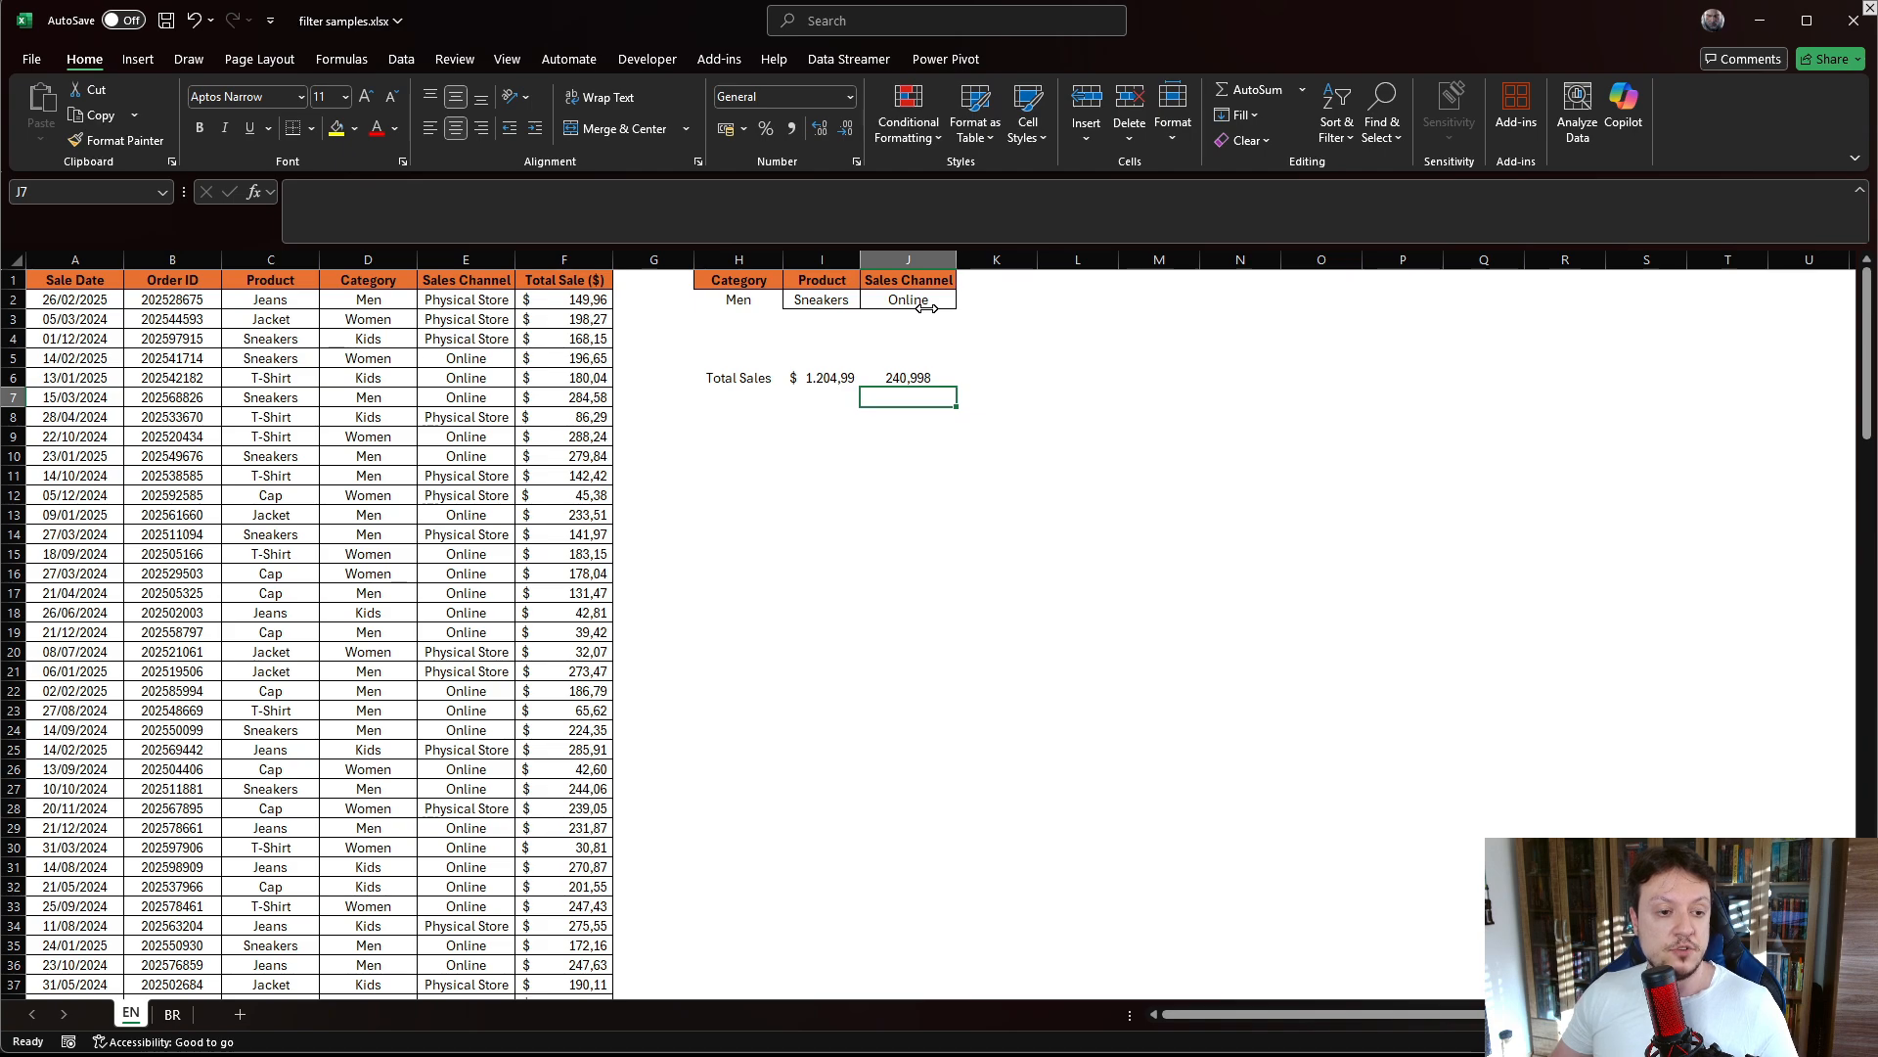
Step: Apply the default R$ accounting number format to the average in J6
{"action": "left_click", "coordinate": [920, 384]}
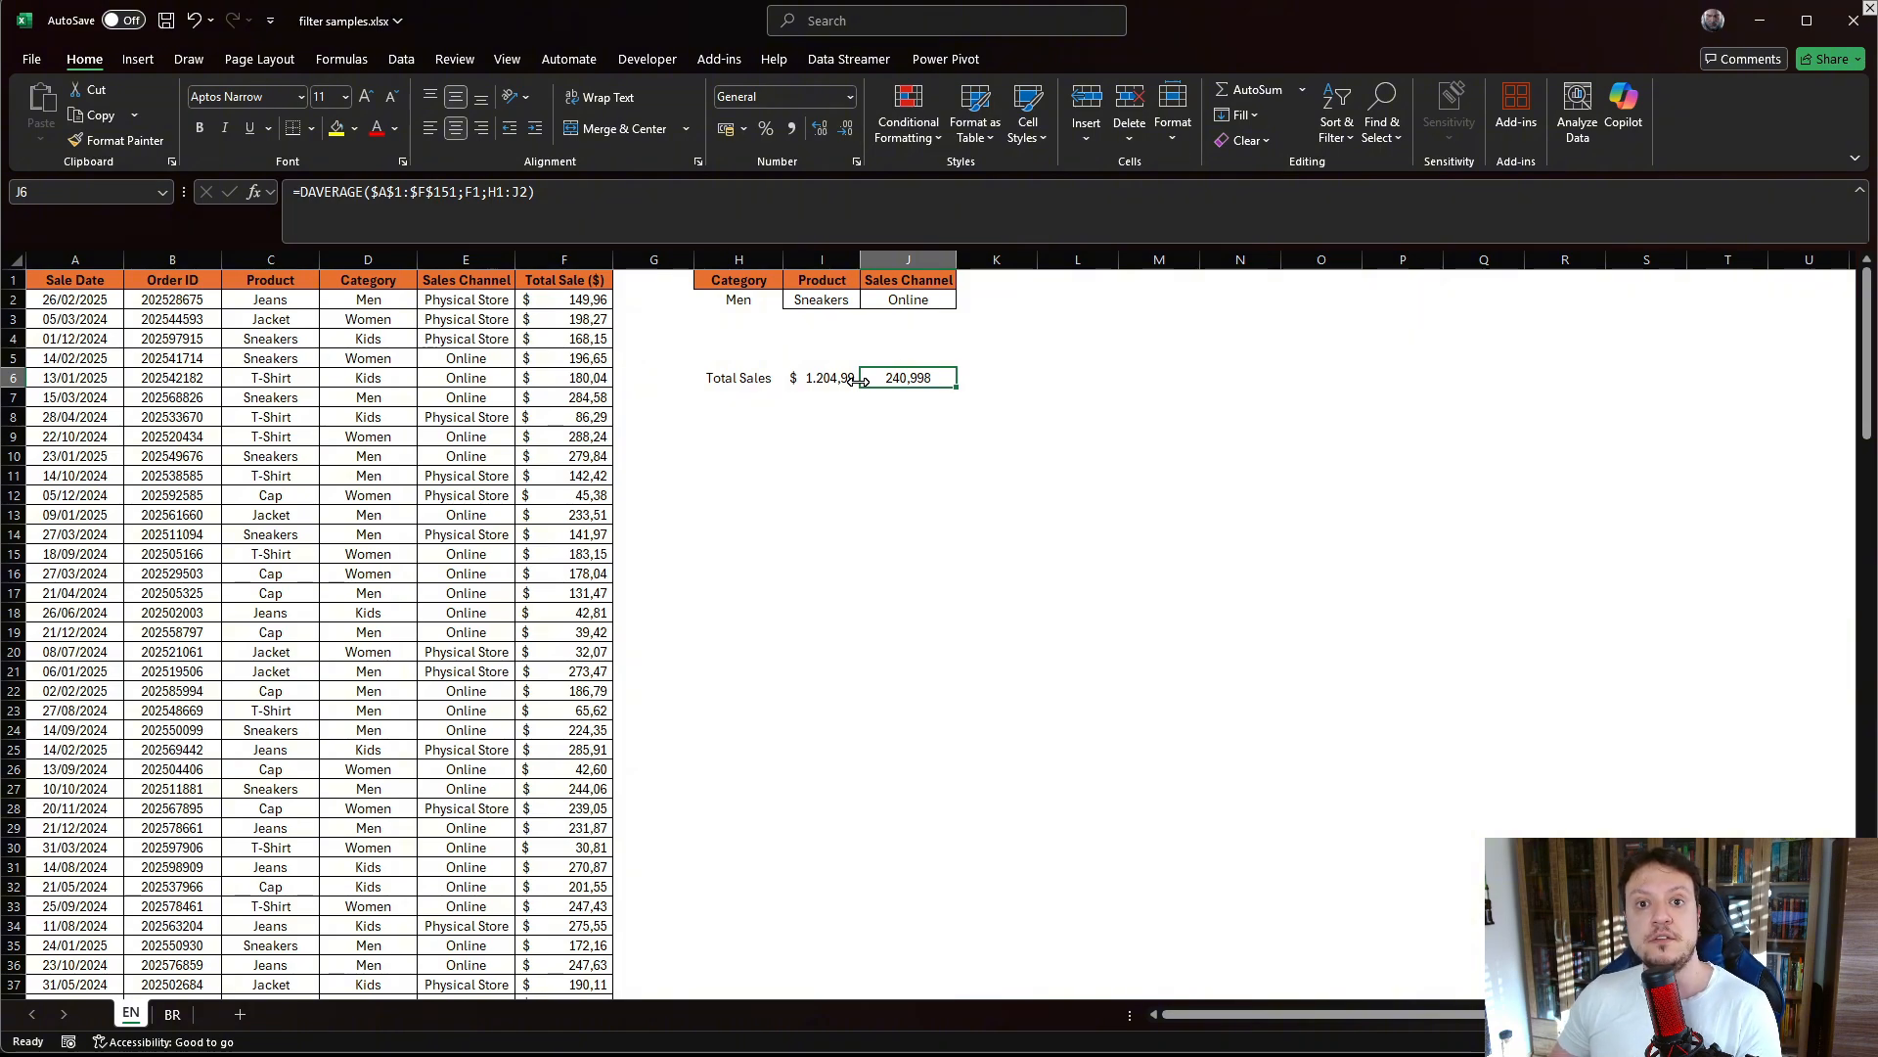
{"action": "left_click", "coordinate": [726, 128]}
{"action": "left_click", "coordinate": [828, 504]}
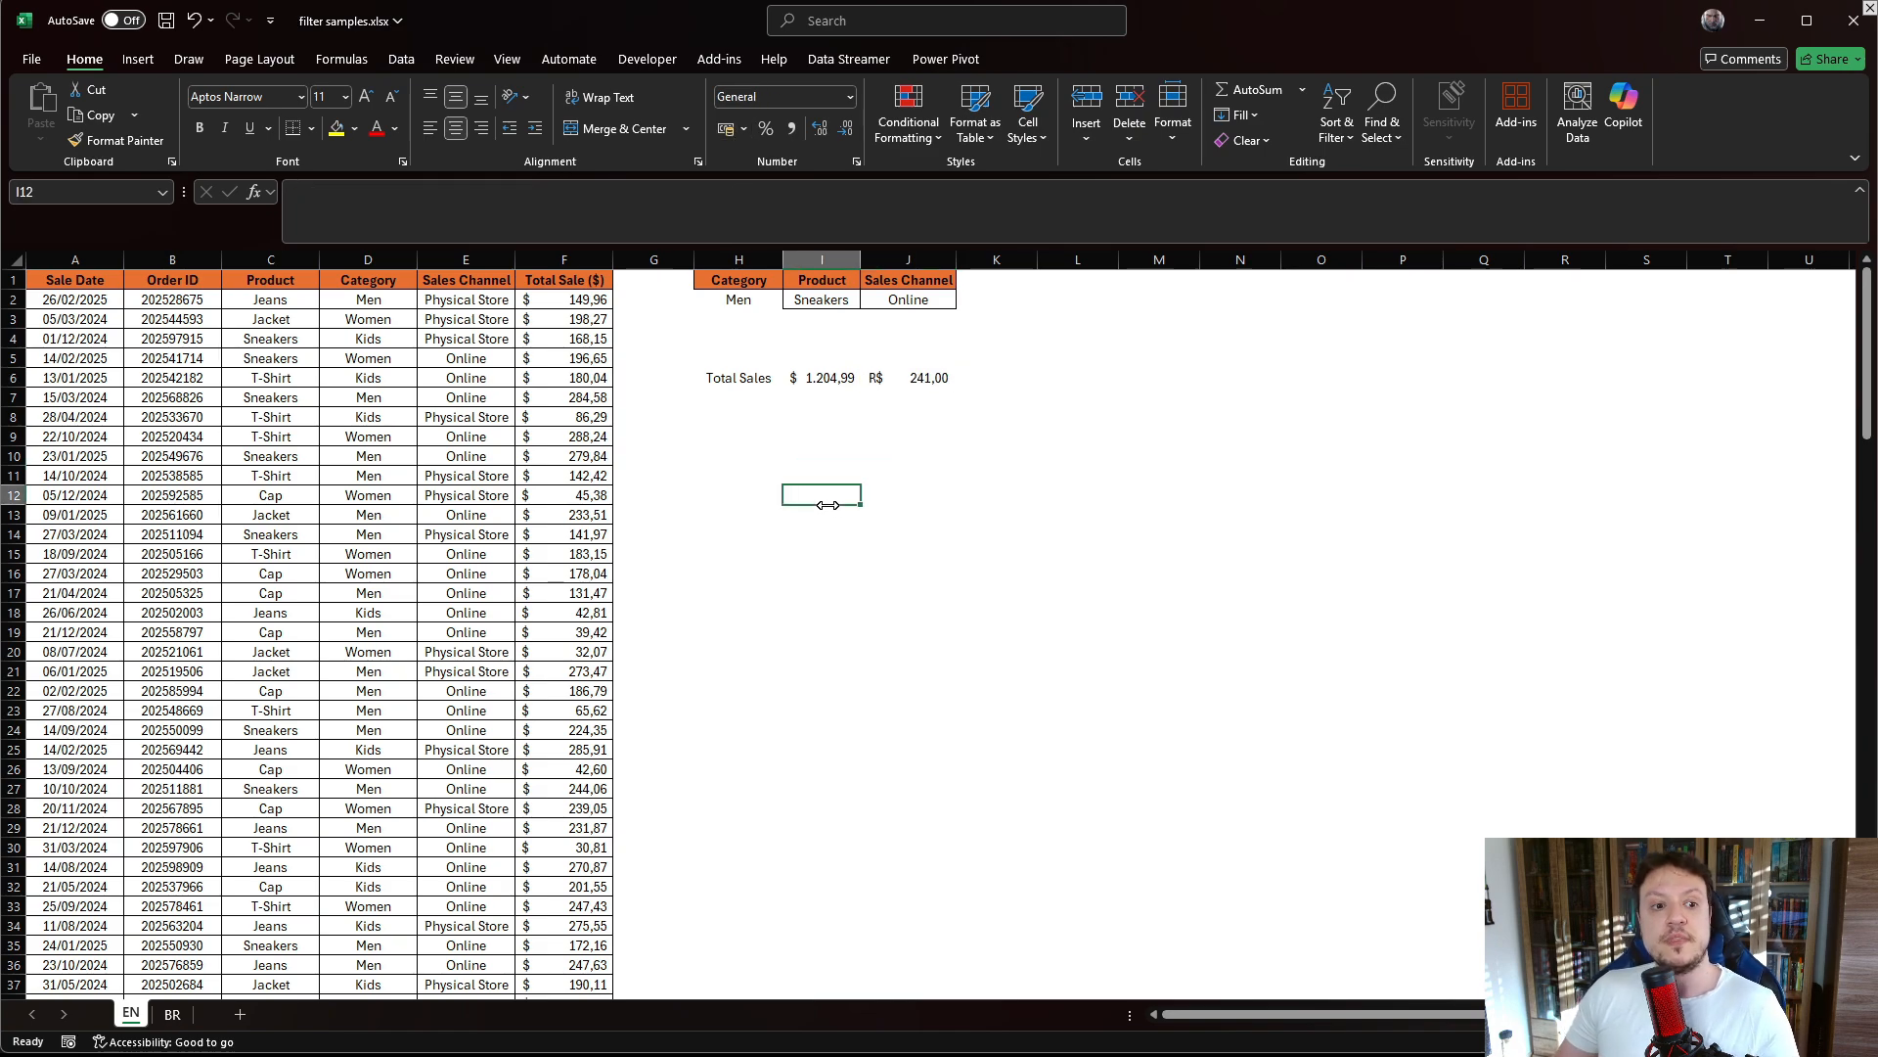
{"action": "left_click", "coordinate": [809, 439]}
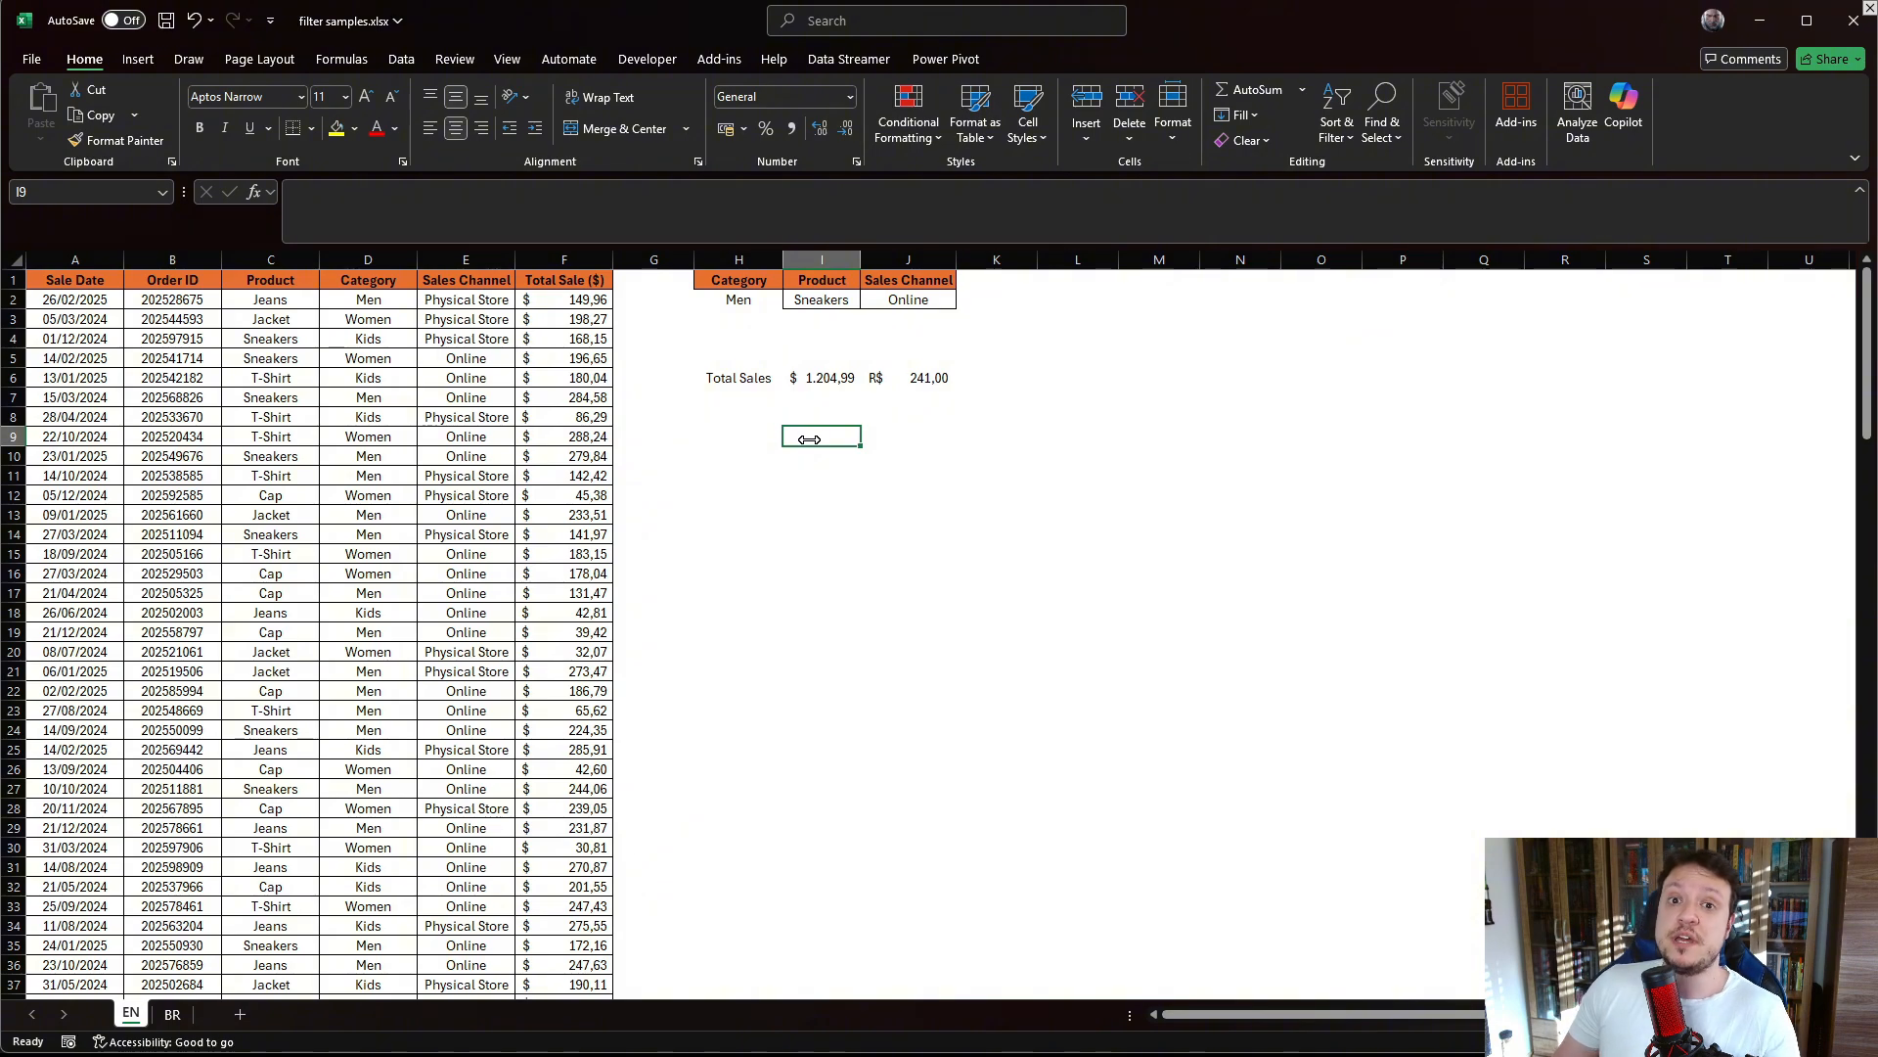
Step: Begin a data validation rule on the Category criterion cell H2 that allows values from a list
{"action": "left_click_drag", "start_coordinate": [744, 299], "coordinate": [928, 306]}
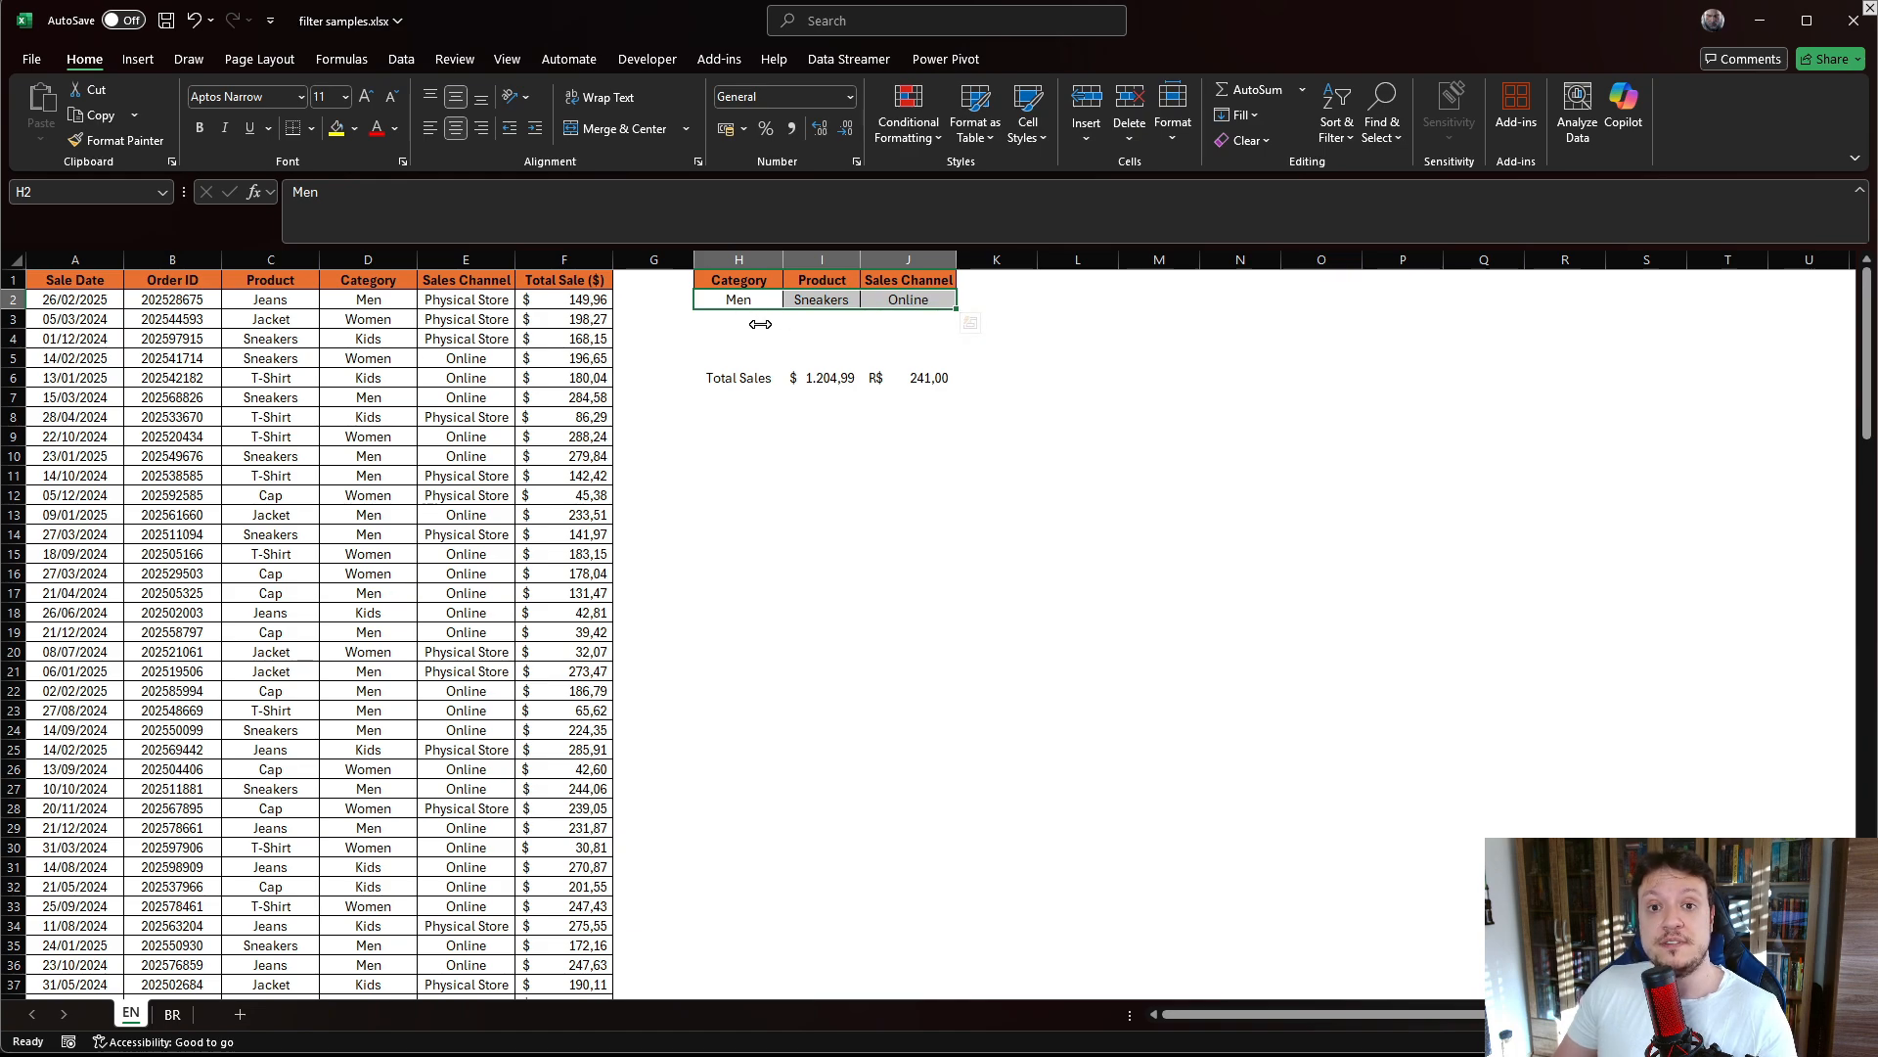
{"action": "left_click", "coordinate": [736, 300]}
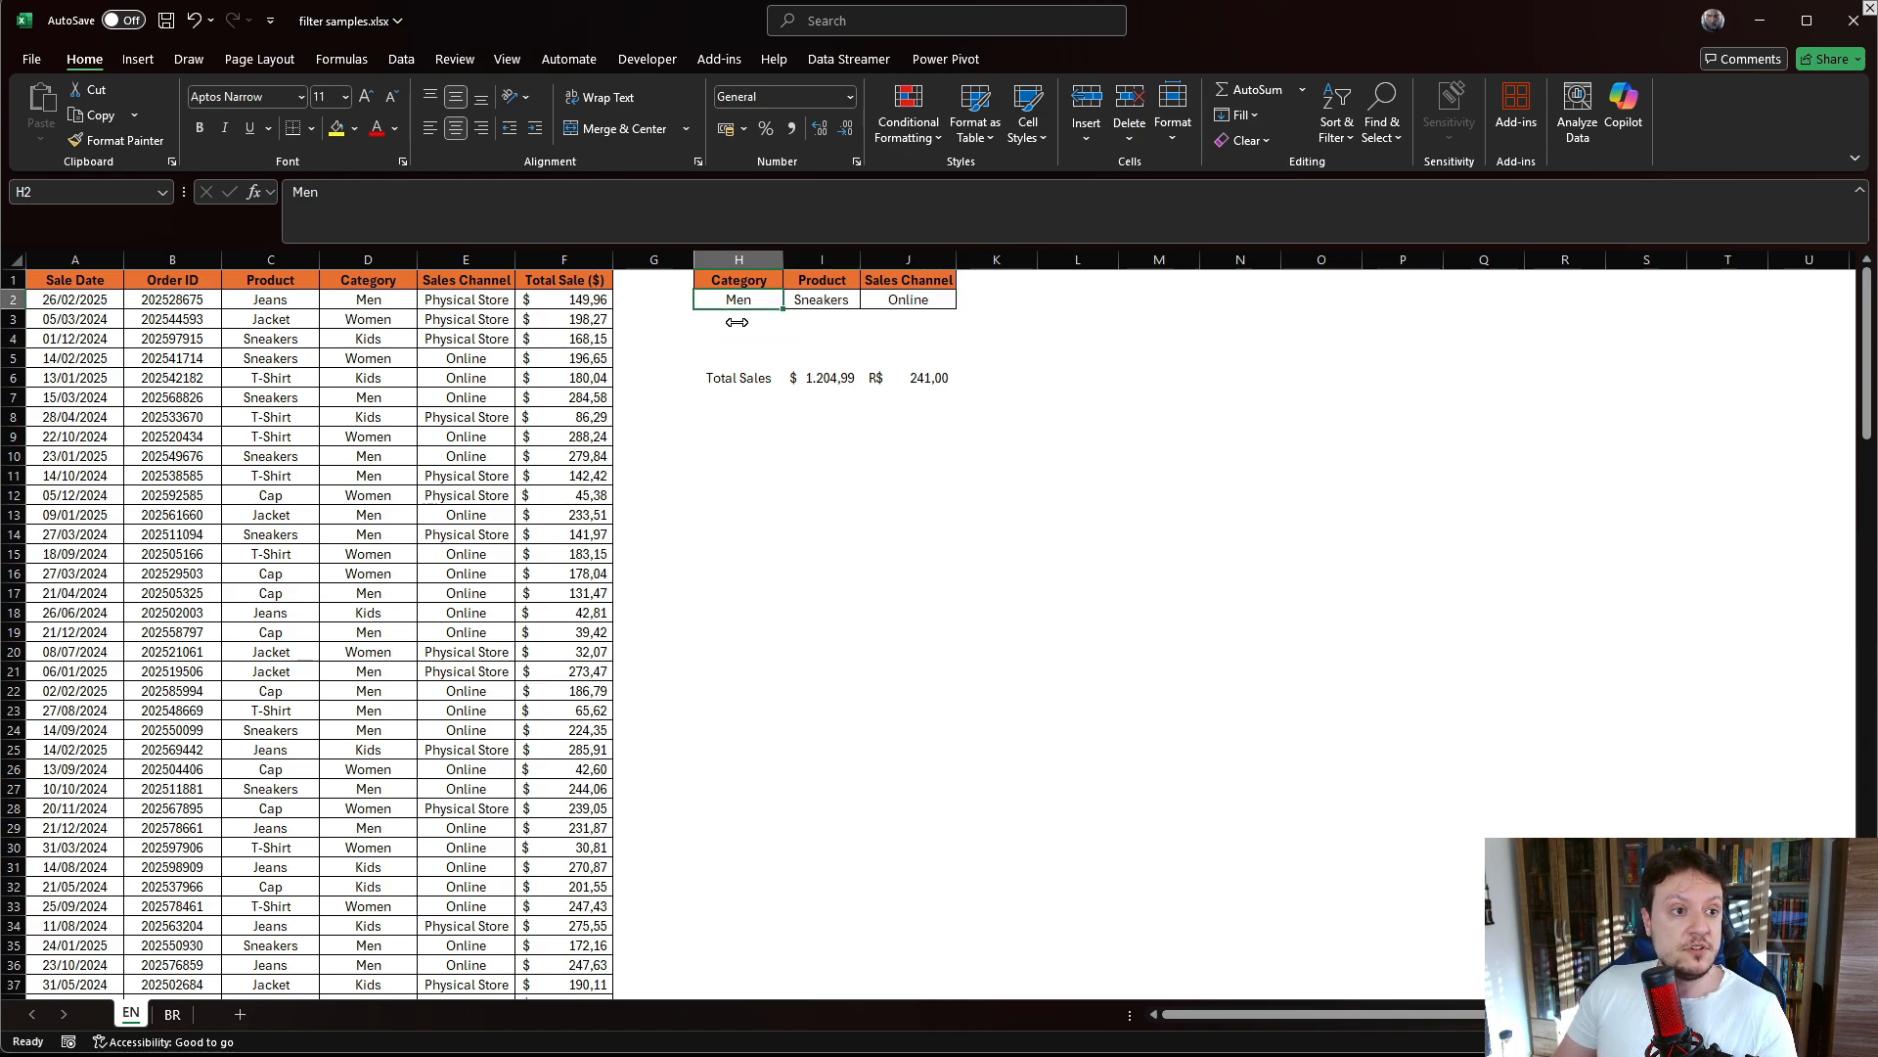
{"action": "left_click", "coordinate": [409, 61]}
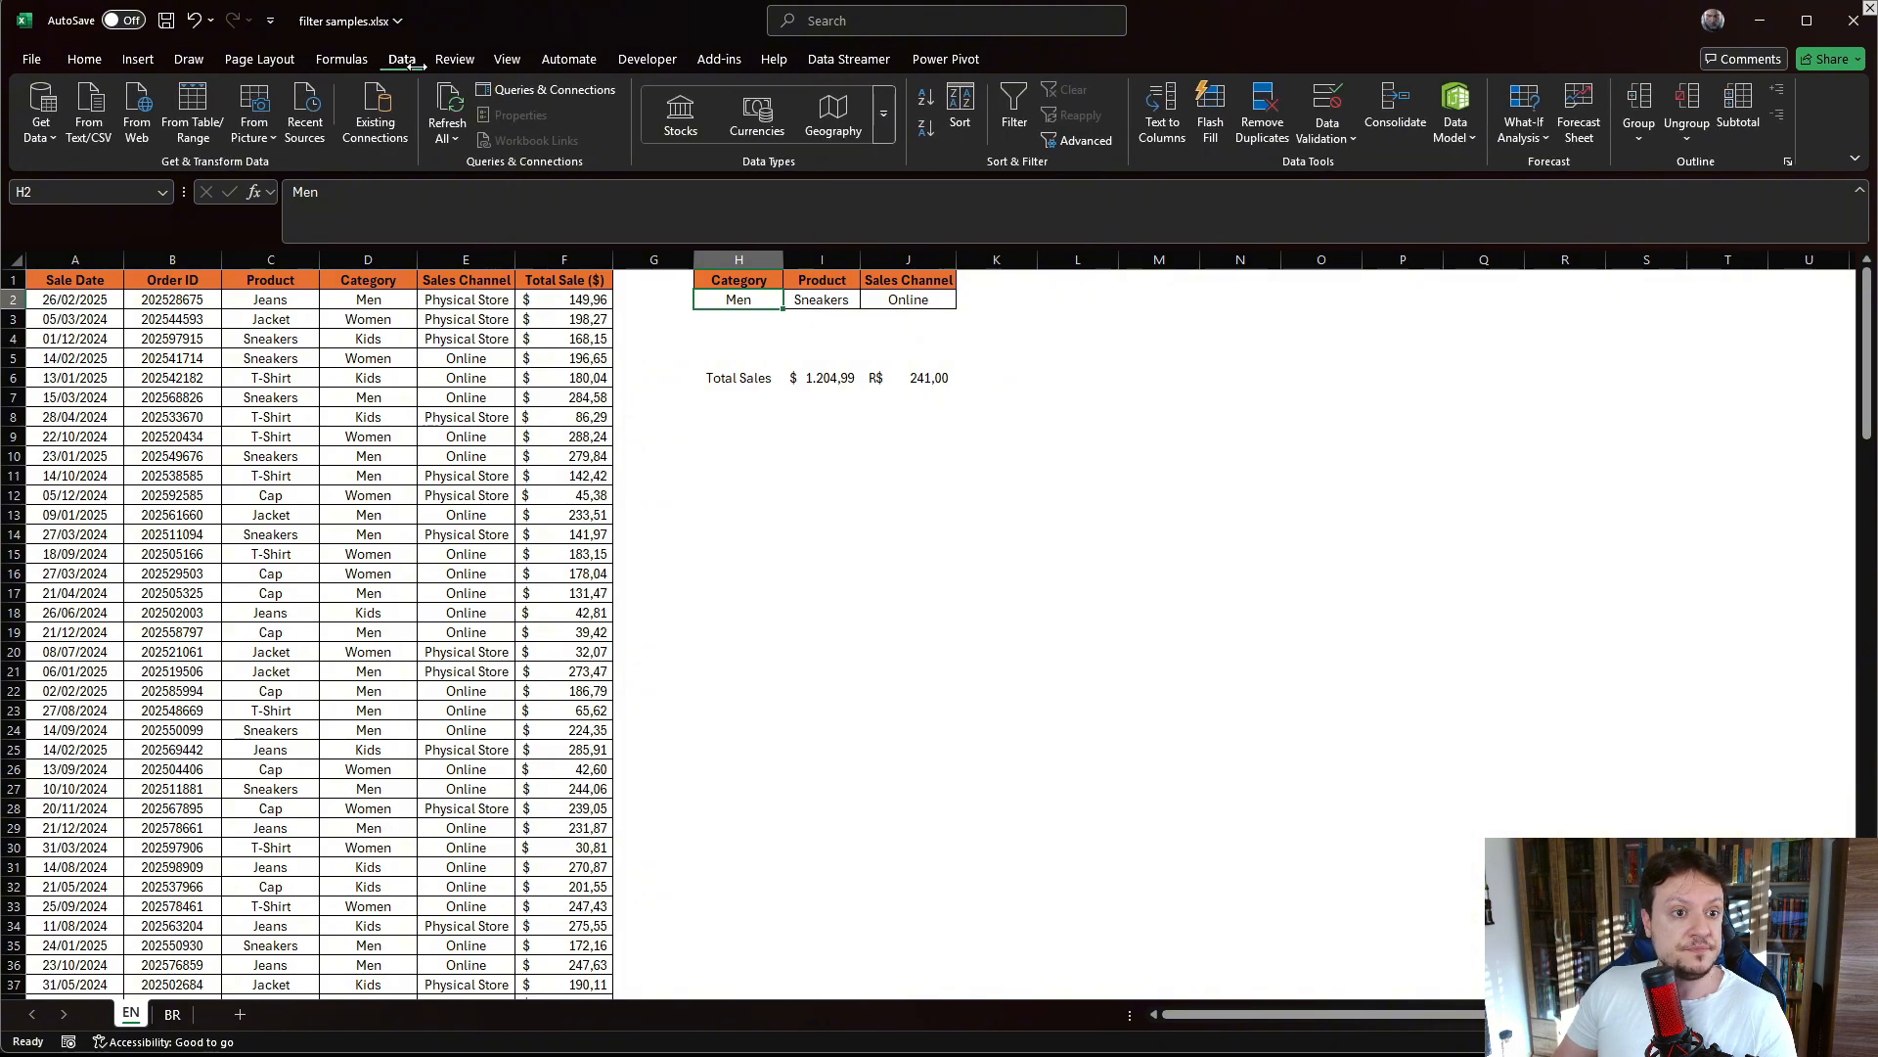
{"action": "left_click", "coordinate": [1339, 140]}
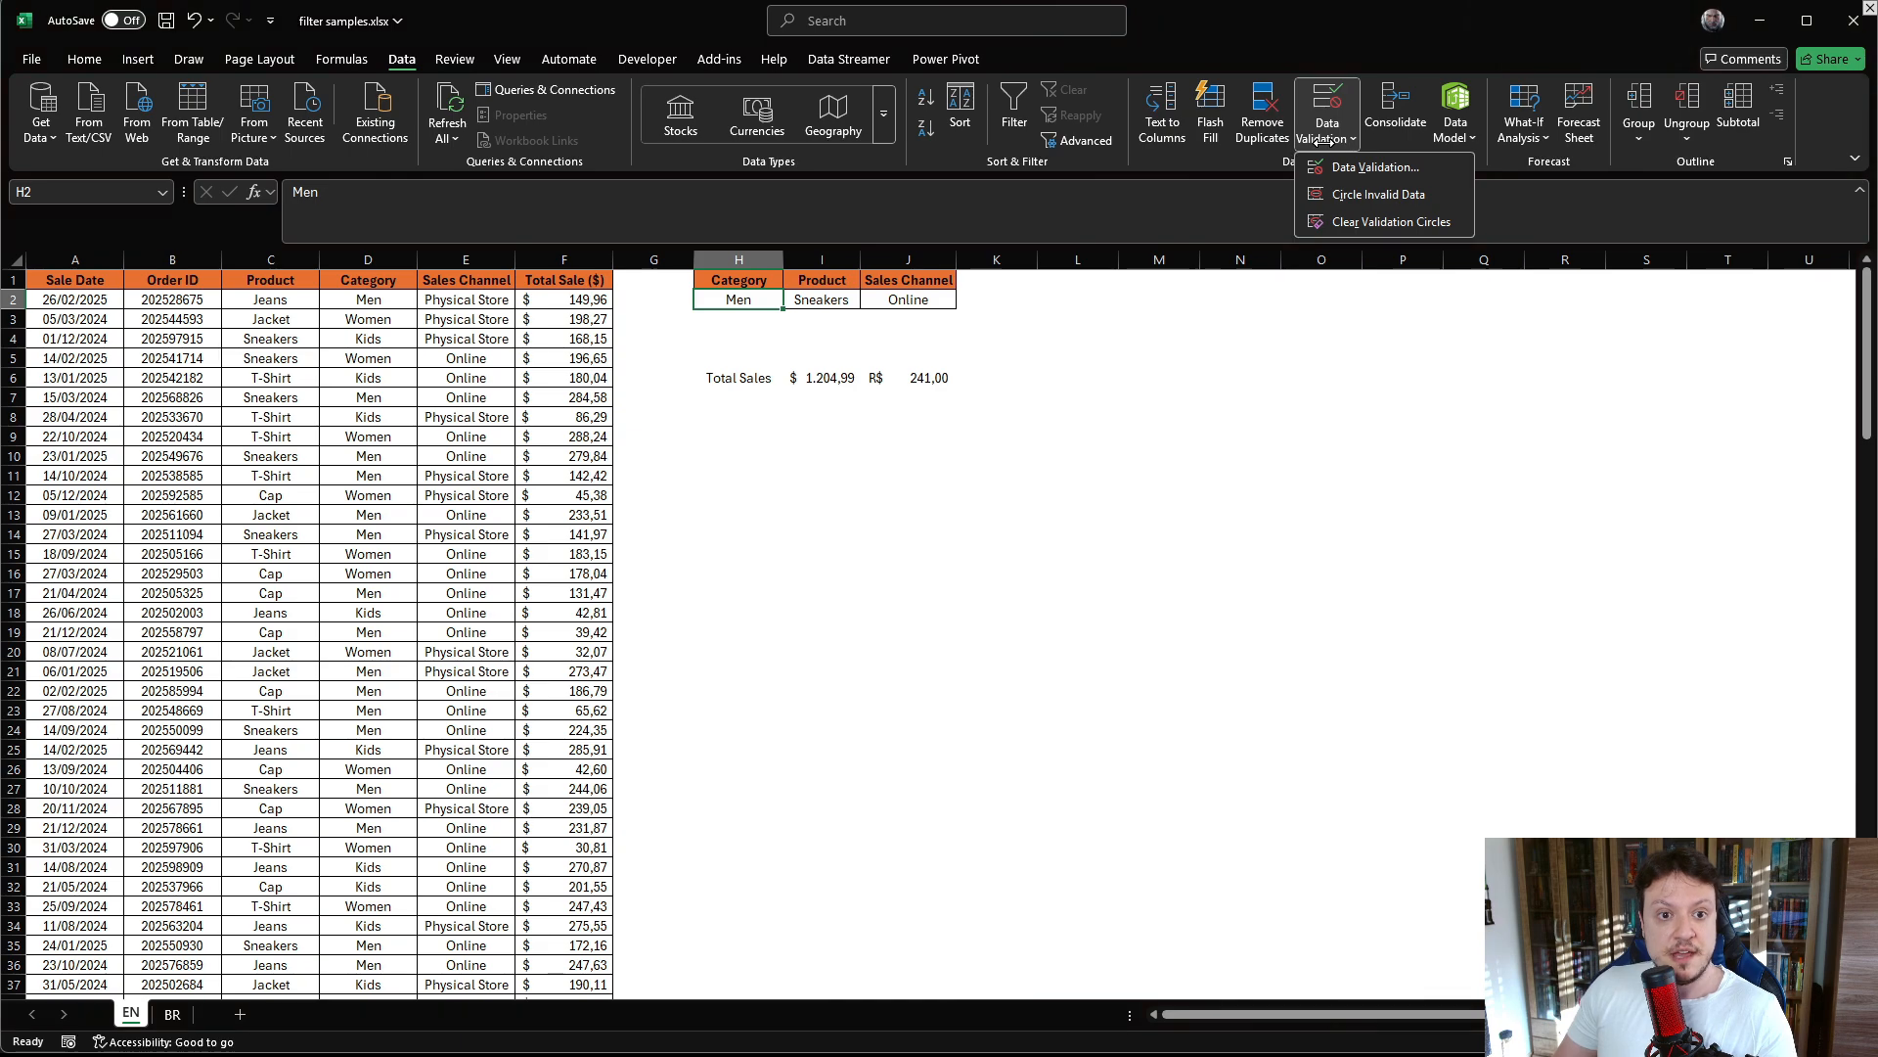
{"action": "left_click", "coordinate": [1365, 168]}
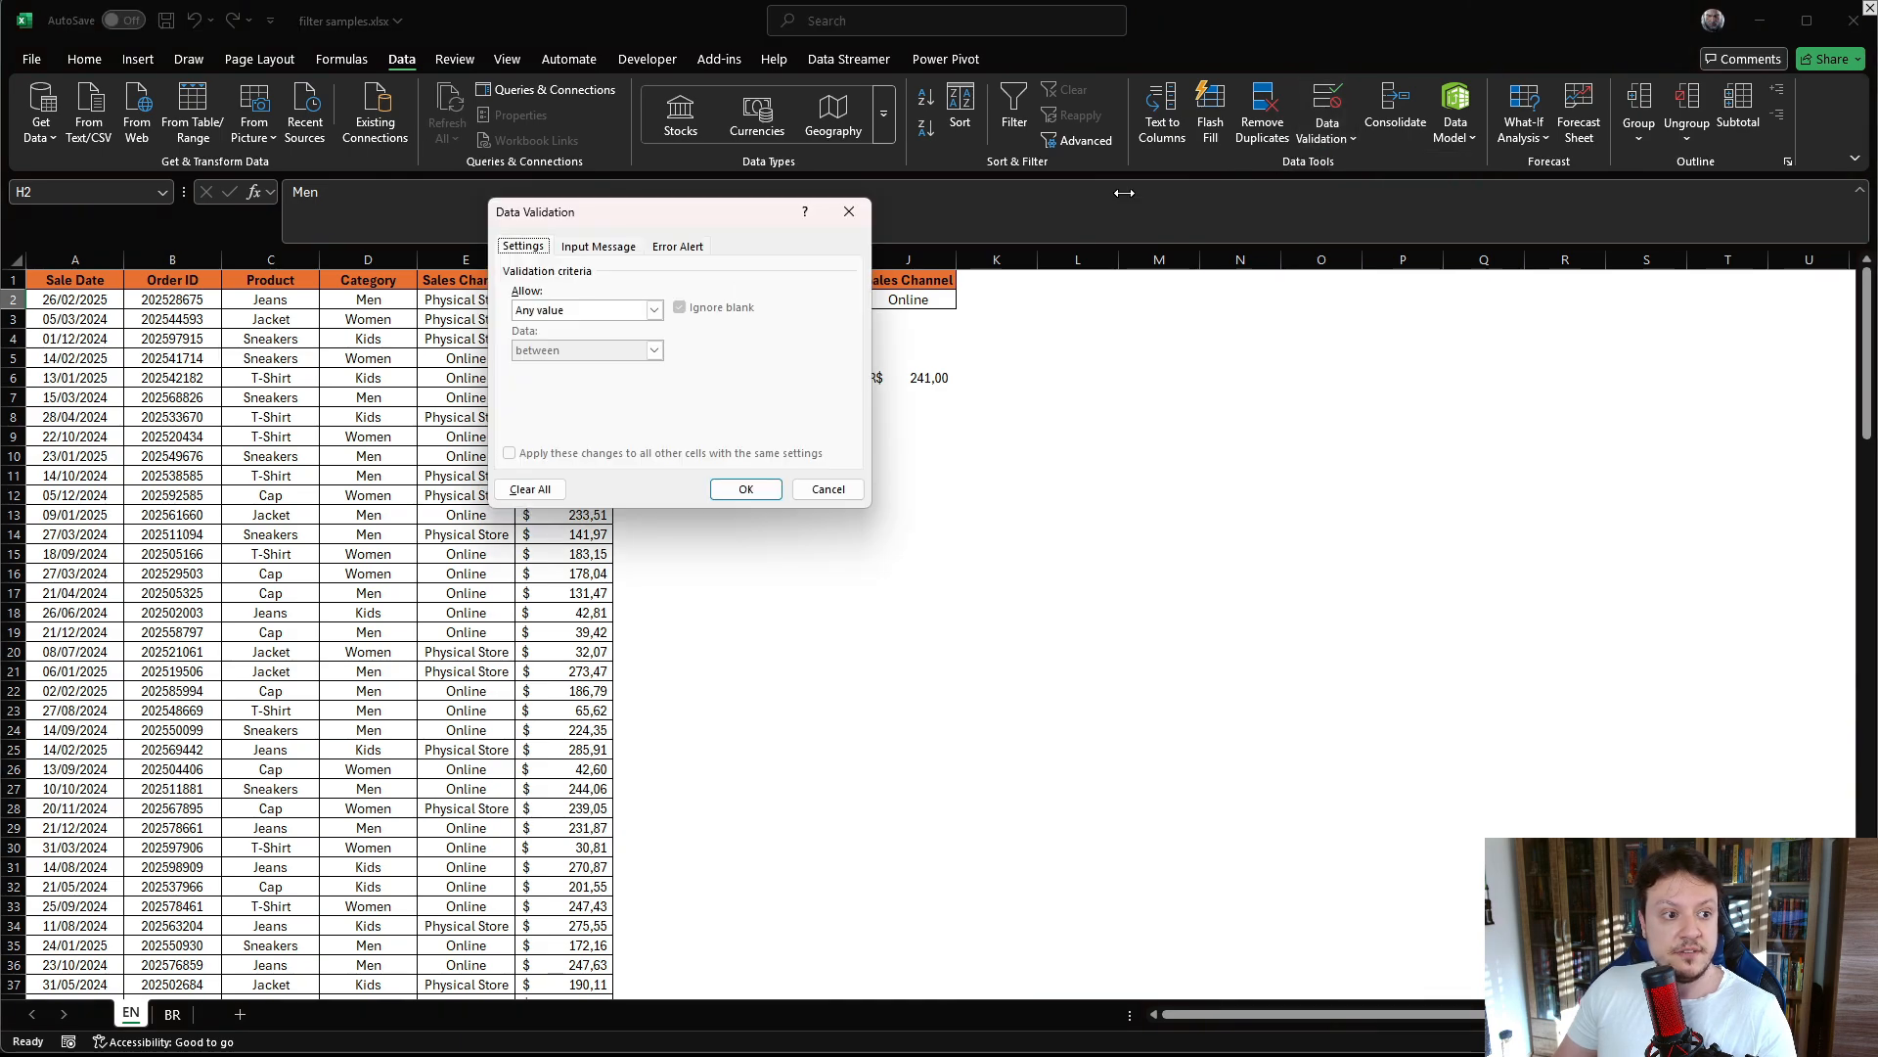
{"action": "left_click", "coordinate": [564, 313]}
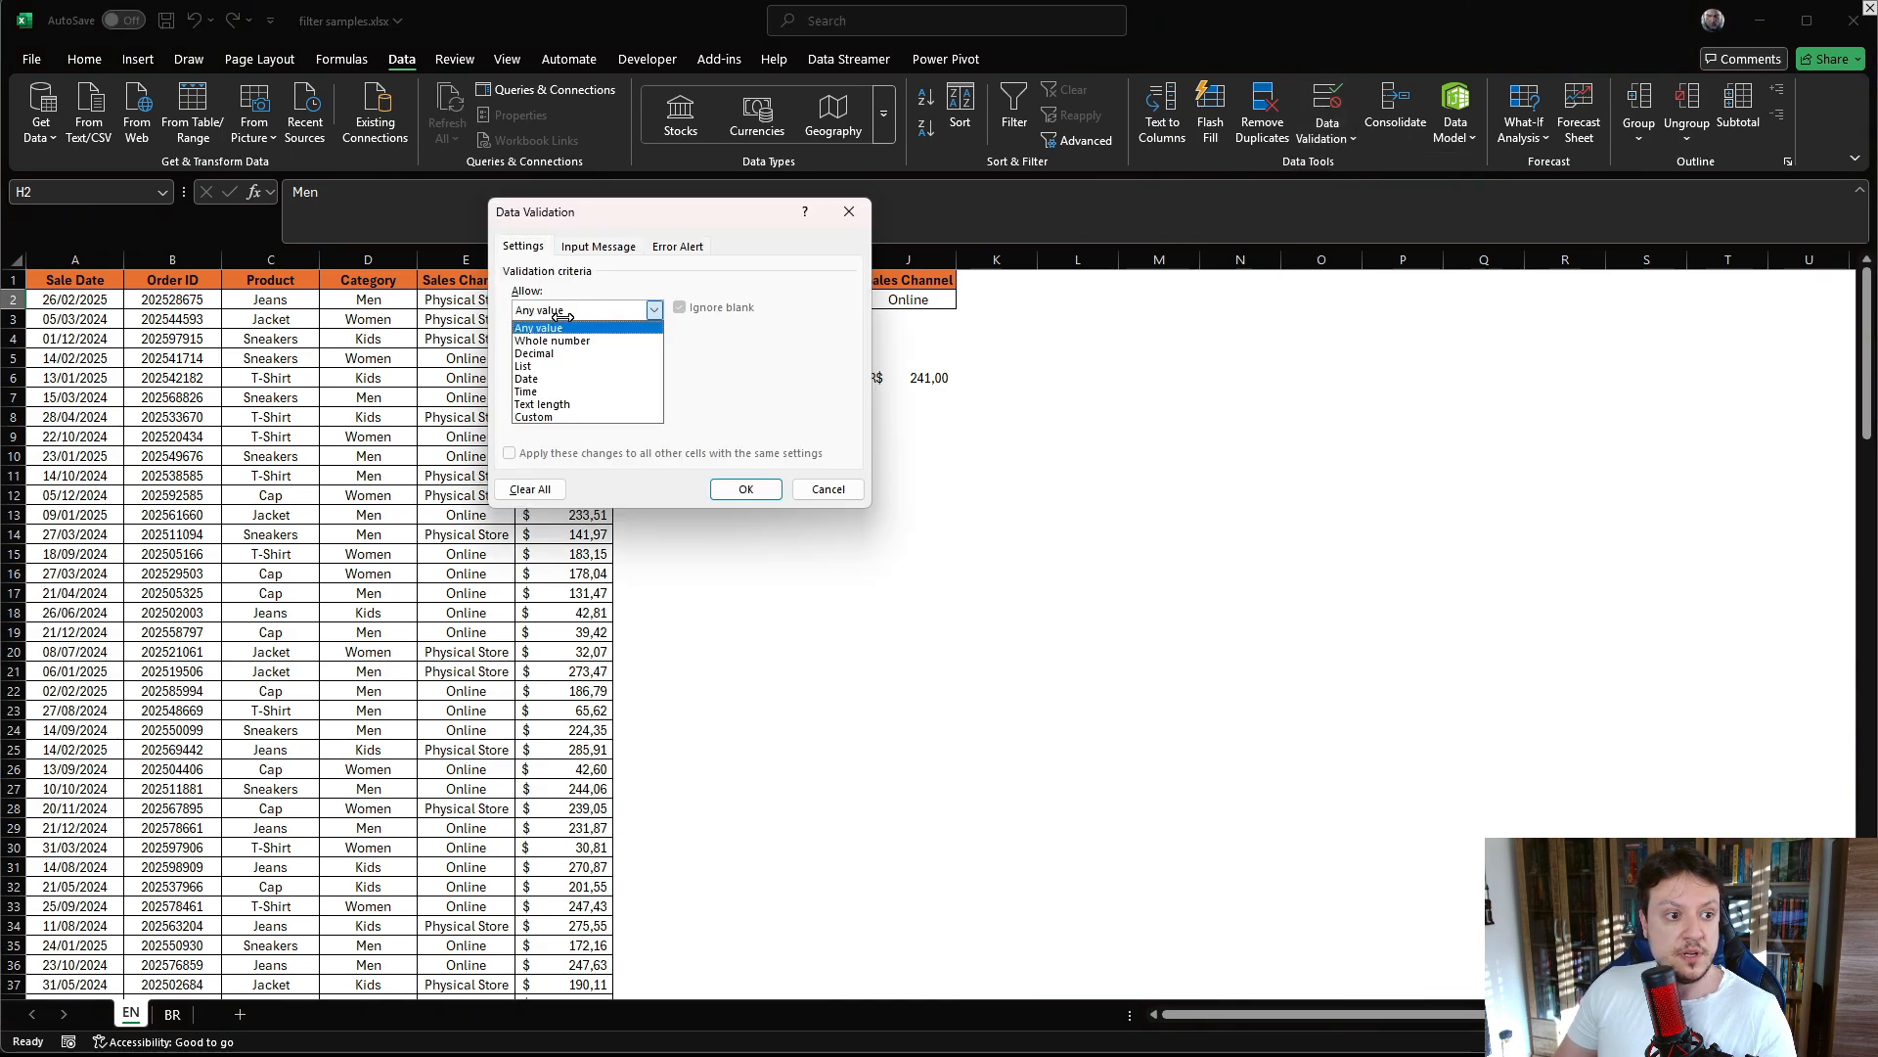
{"action": "left_click", "coordinate": [548, 366]}
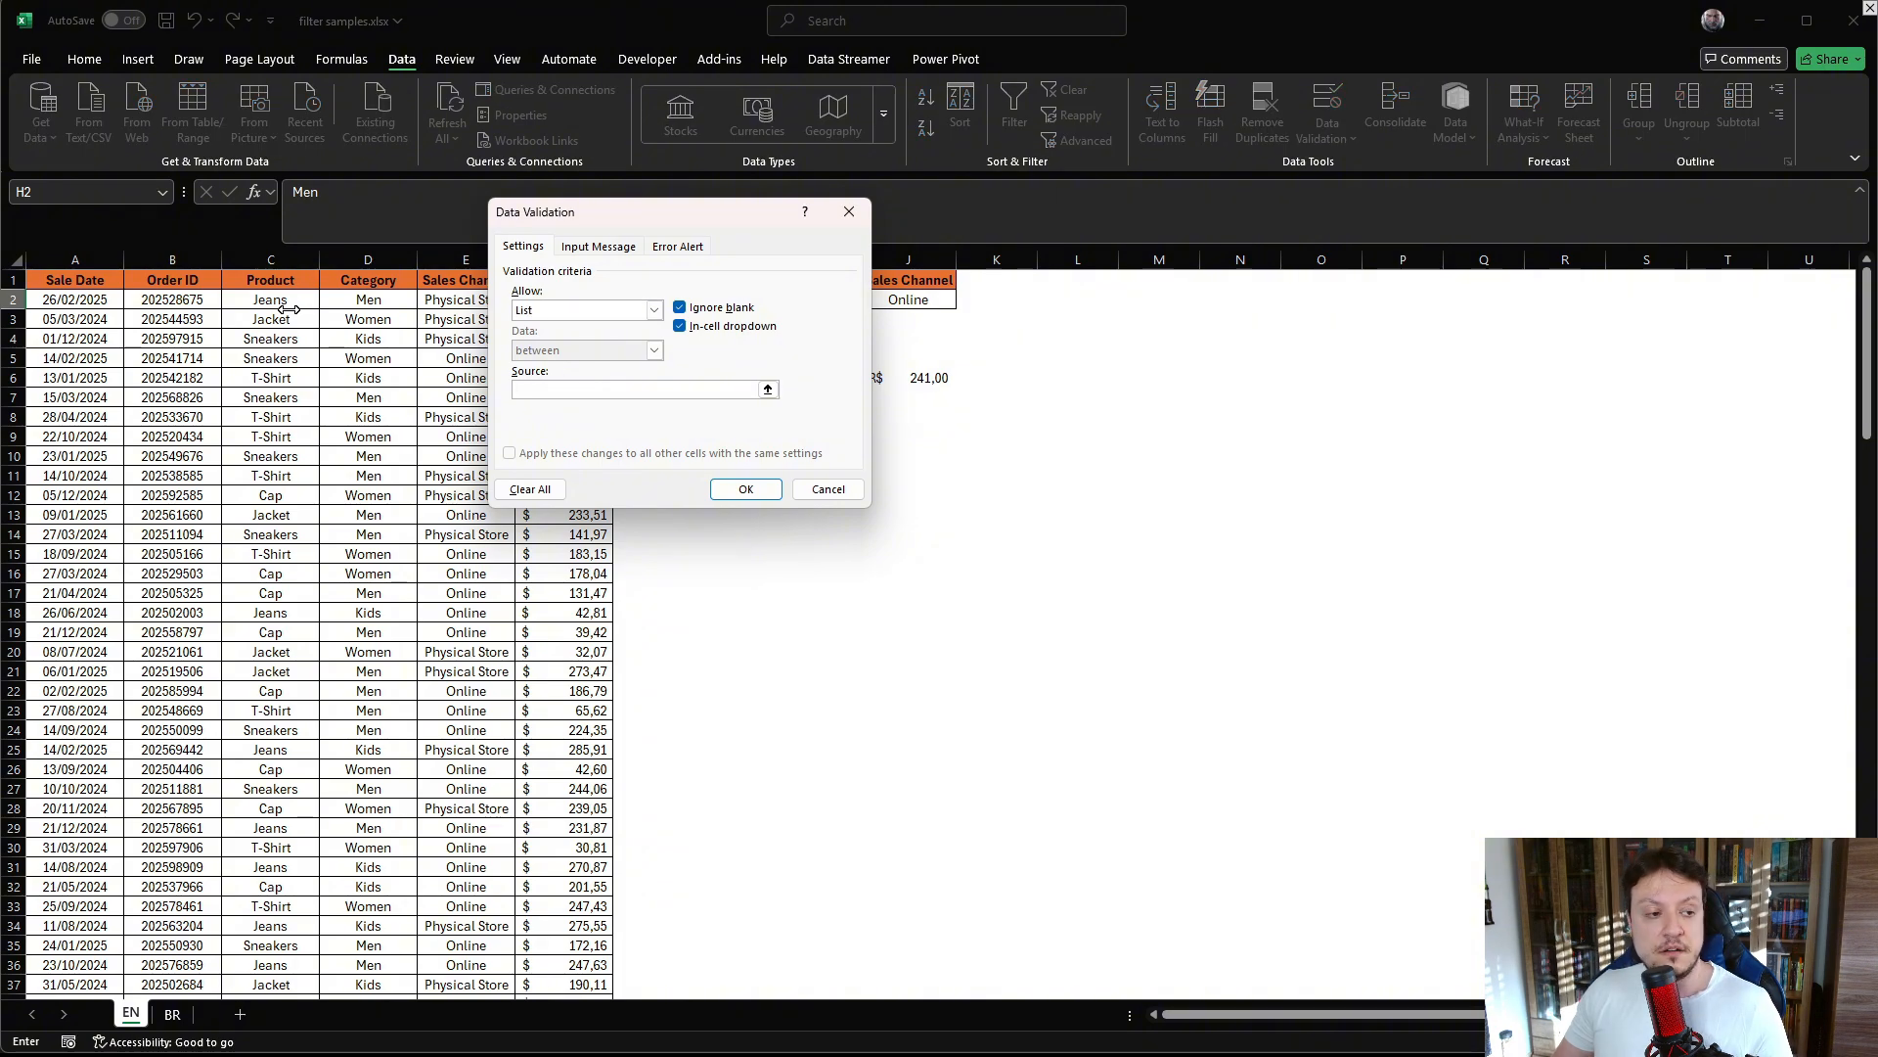
Step: Use $D$2:$D$151 as the list source for H2, apply the rule and check the choices in its dropdown
{"action": "left_click", "coordinate": [288, 308]}
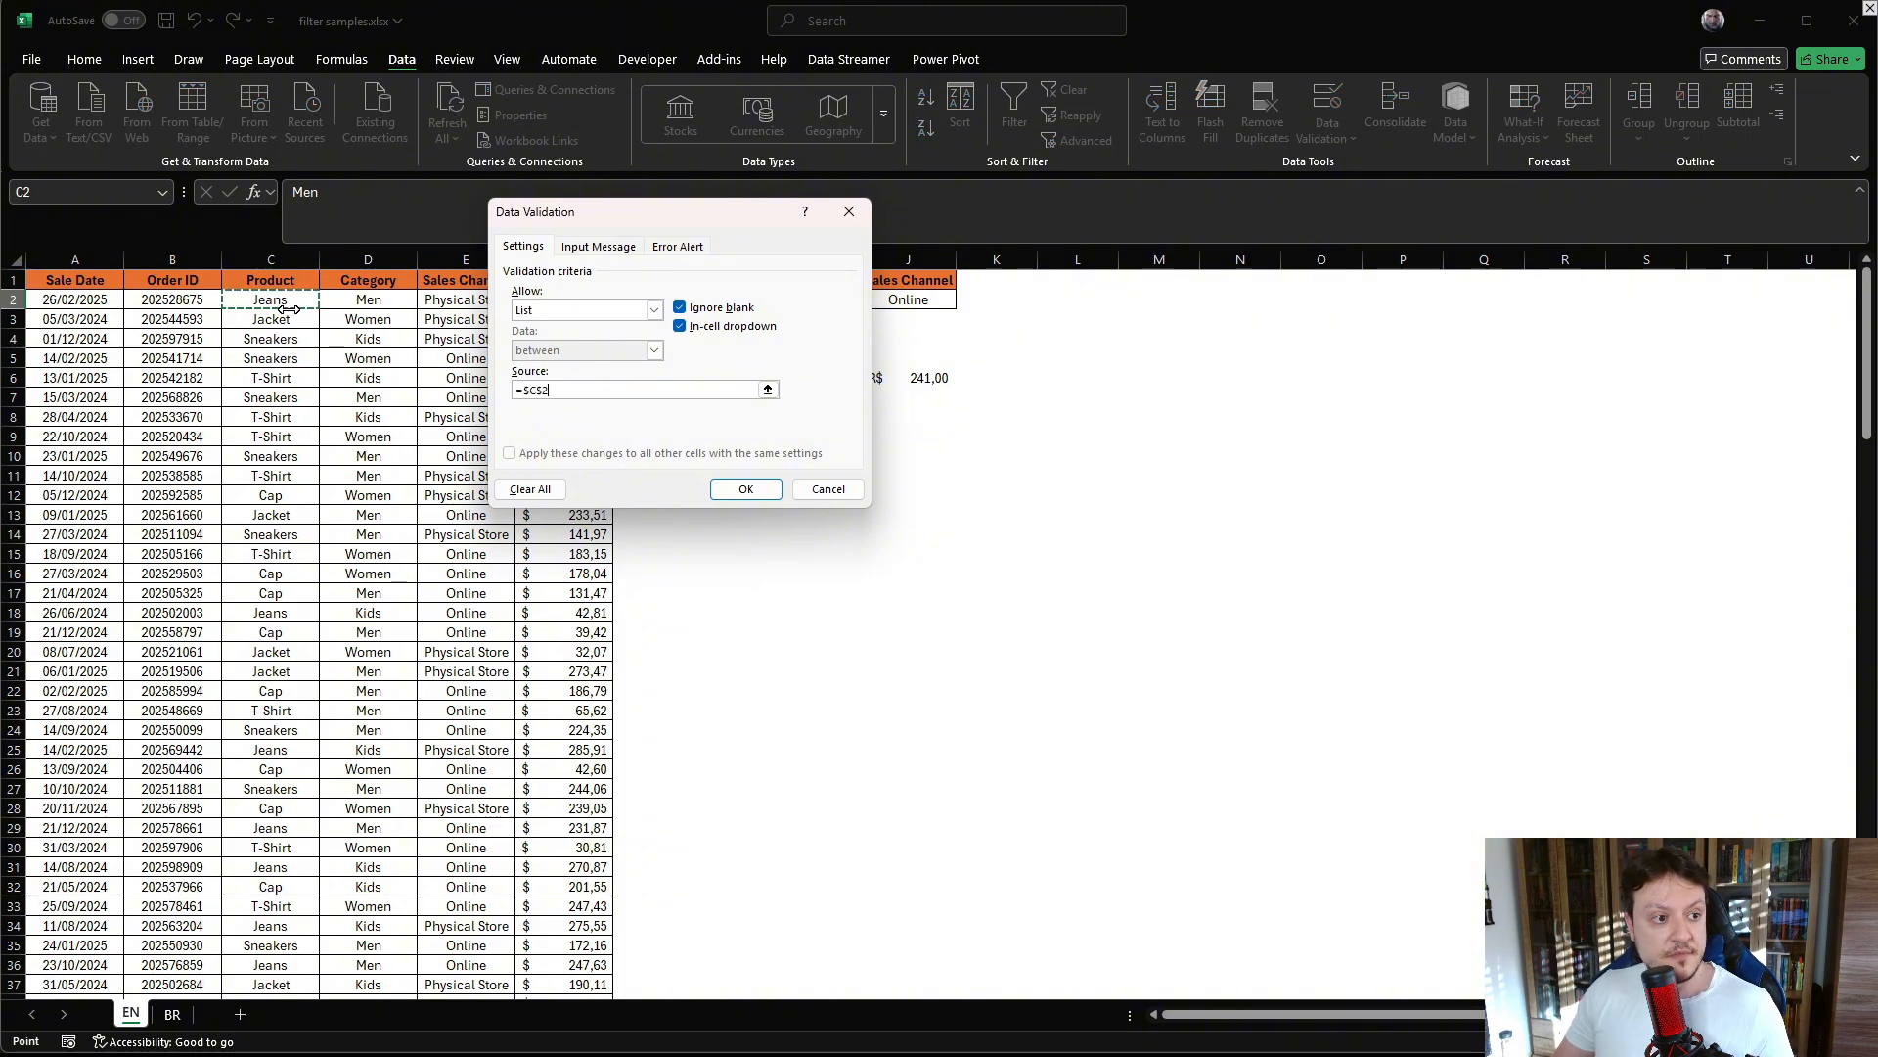
{"action": "left_click", "coordinate": [392, 311]}
{"action": "left_click", "coordinate": [391, 307]}
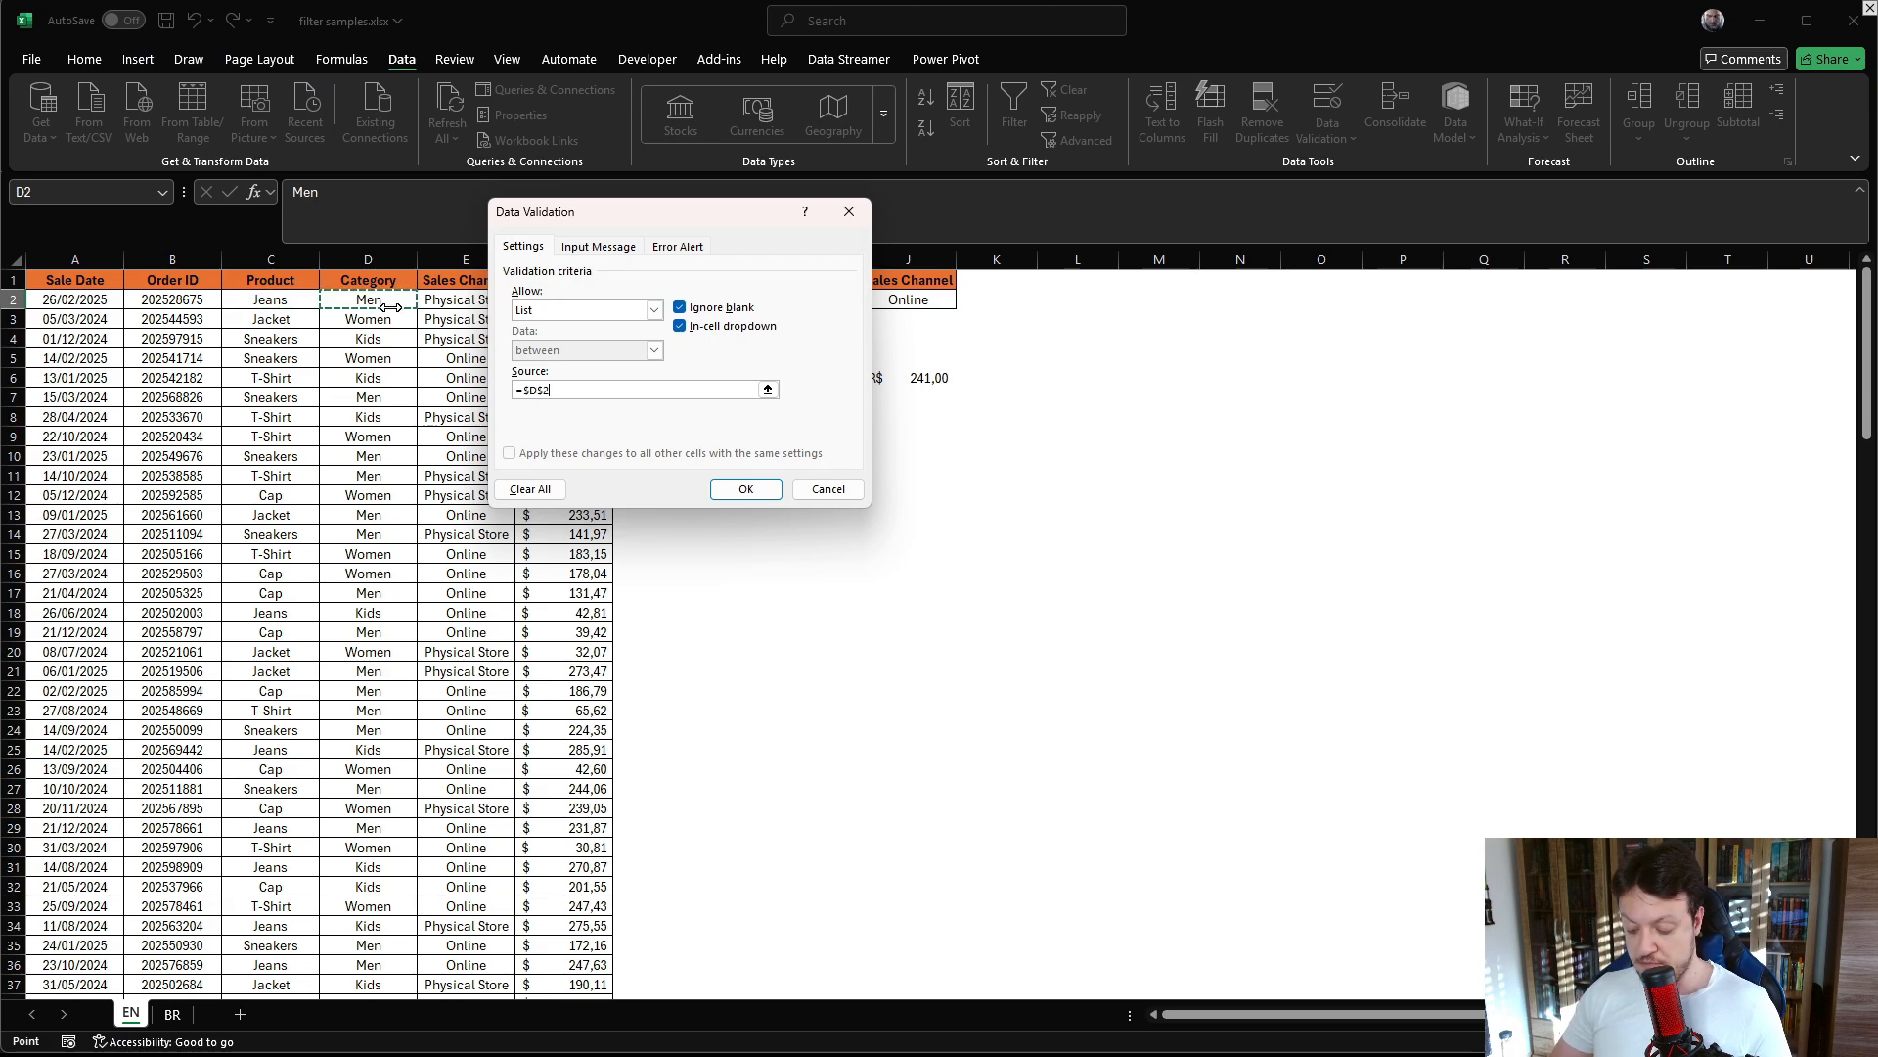
{"action": "key", "text": "ctrl+shift+Down"}
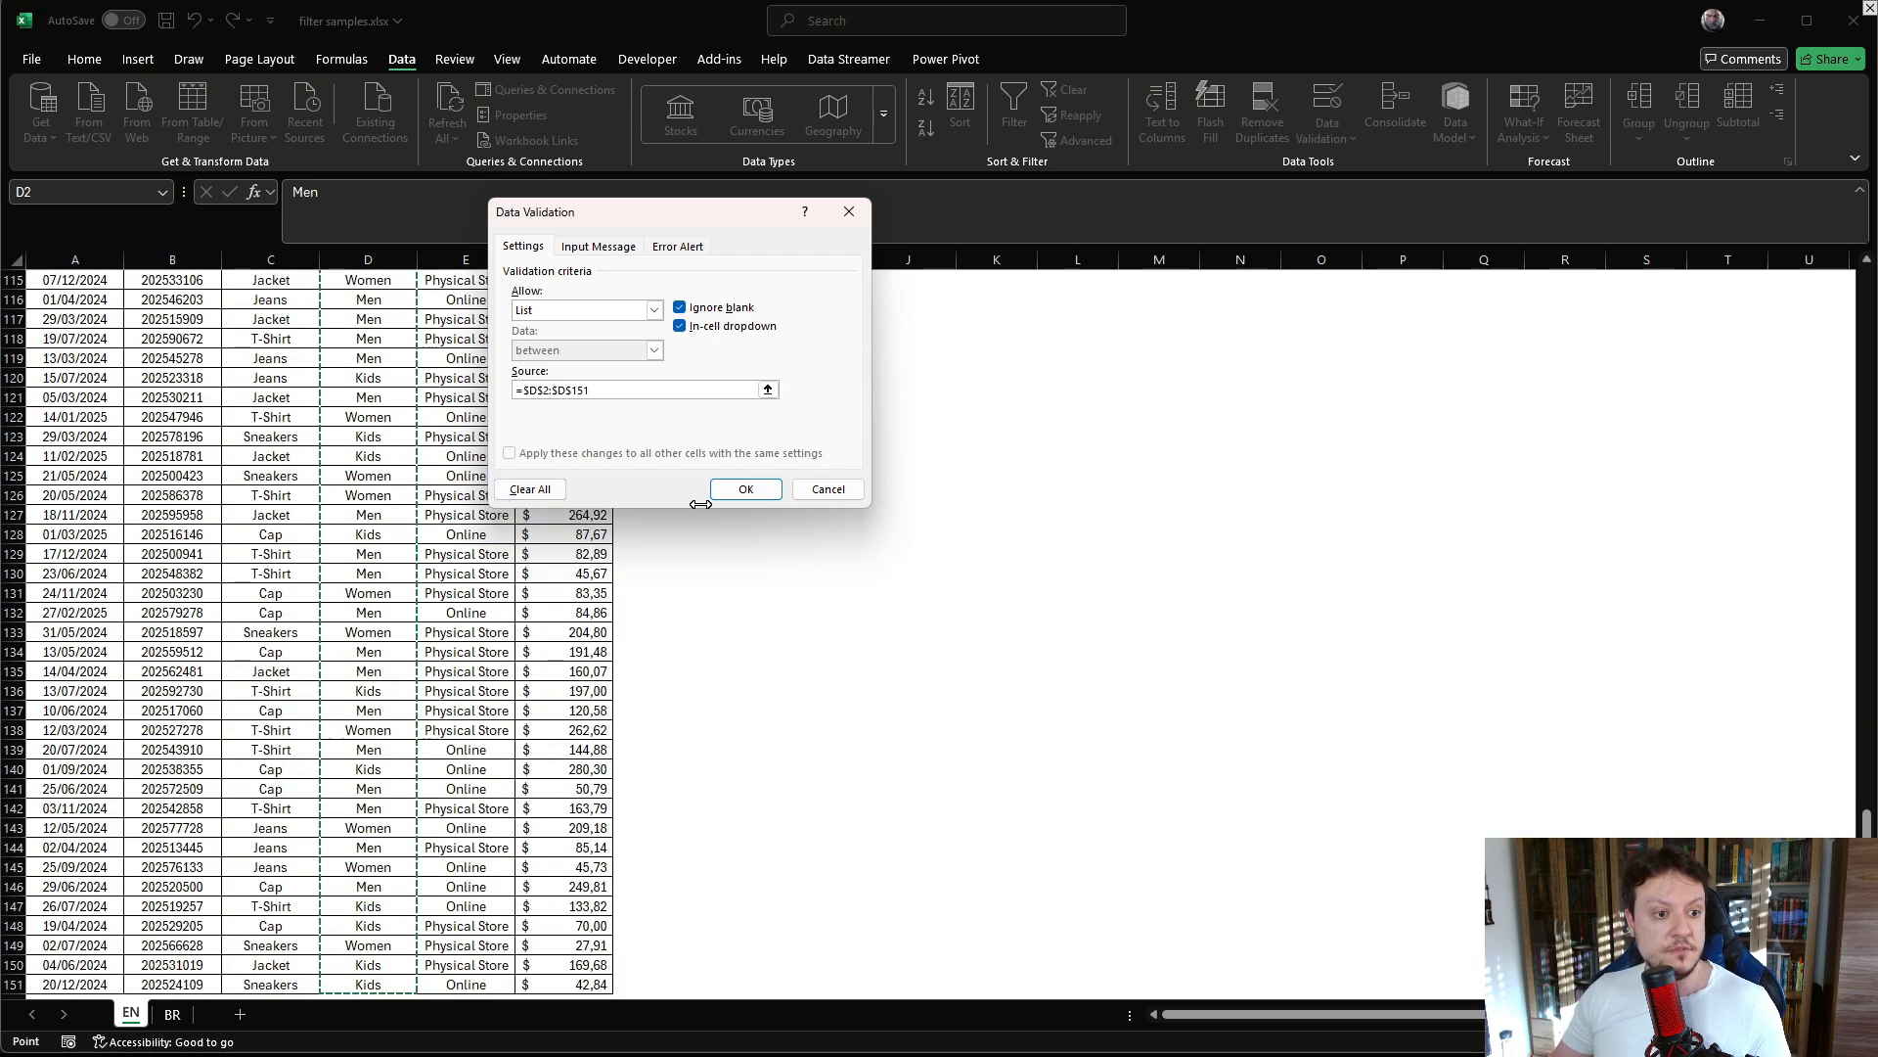
{"action": "left_click", "coordinate": [758, 491]}
{"action": "scroll", "coordinate": [773, 438], "scroll_direction": "up", "scroll_amount": 20}
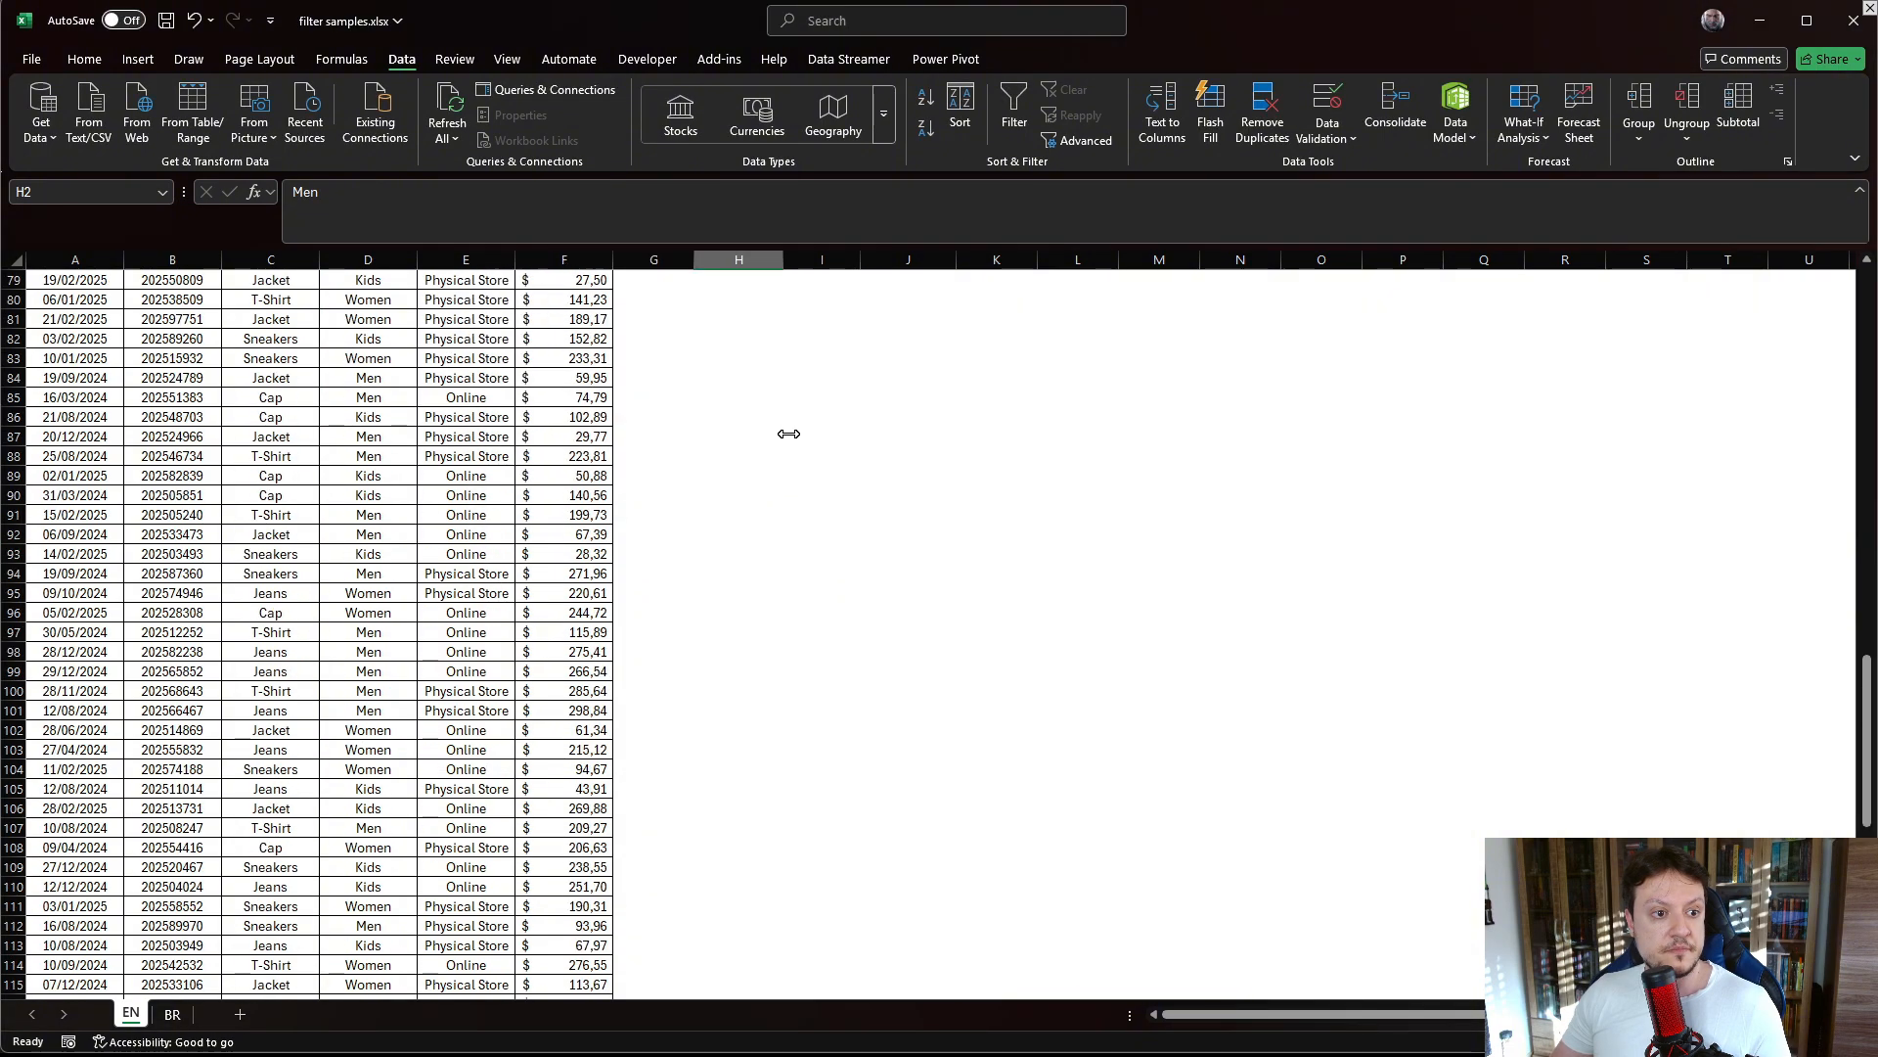
{"action": "scroll", "coordinate": [788, 433], "scroll_direction": "up", "scroll_amount": 10}
{"action": "left_click", "coordinate": [791, 299]}
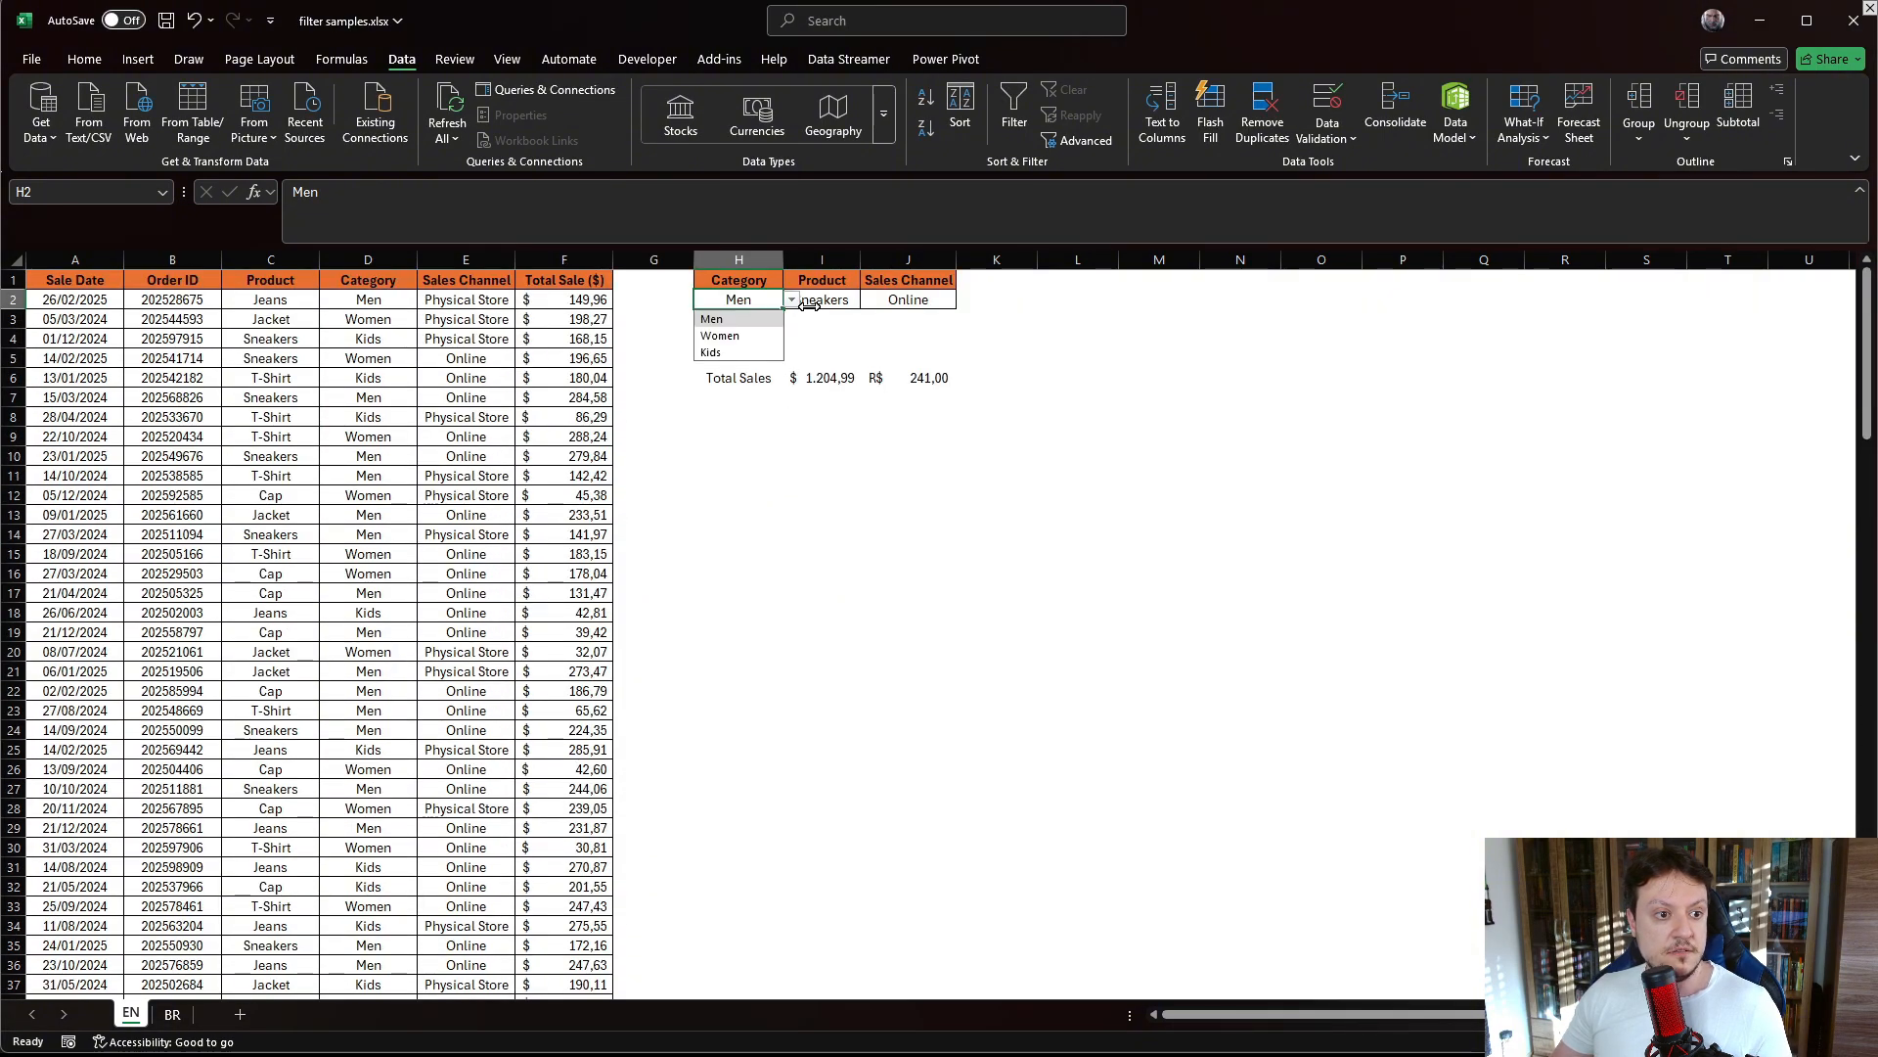
{"action": "left_click", "coordinate": [763, 460]}
Step: Add a list validation to the Product criterion cell I2 with $C$2:$C$151 as its source
{"action": "left_click", "coordinate": [844, 307]}
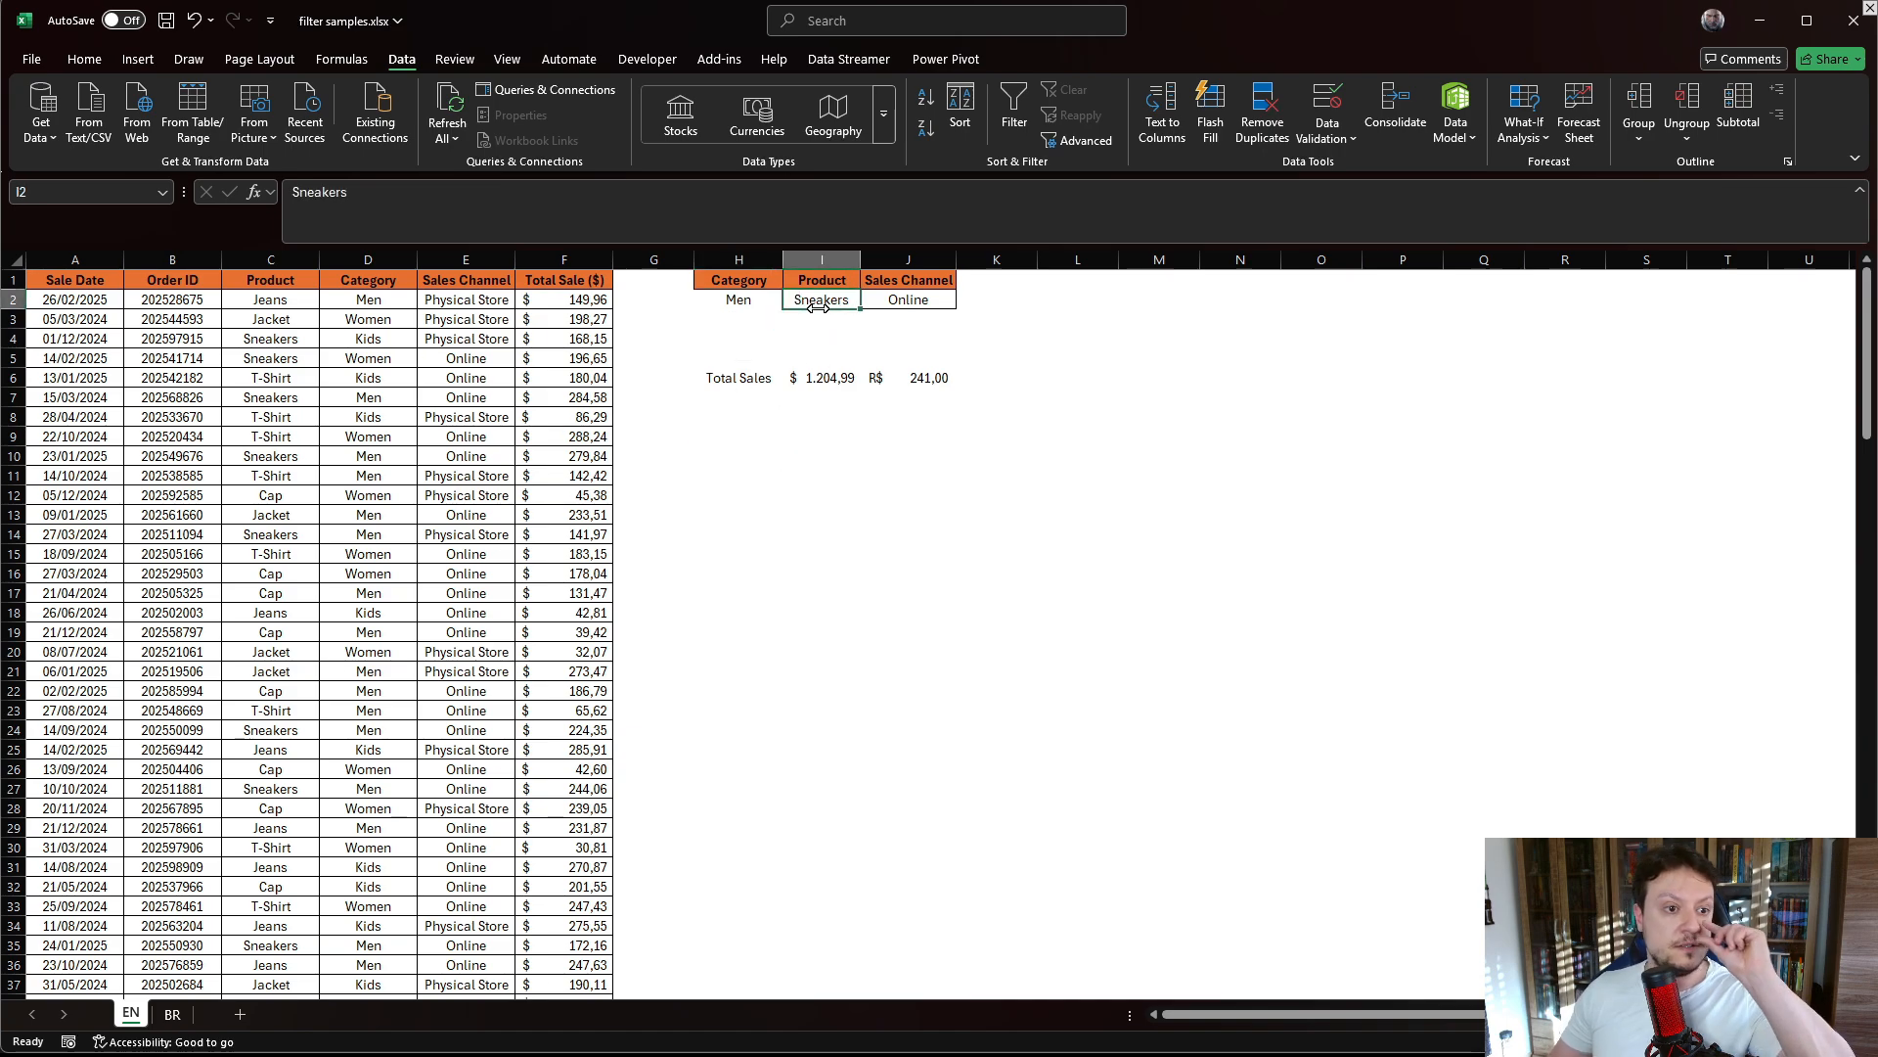
{"action": "left_click", "coordinate": [1328, 105]}
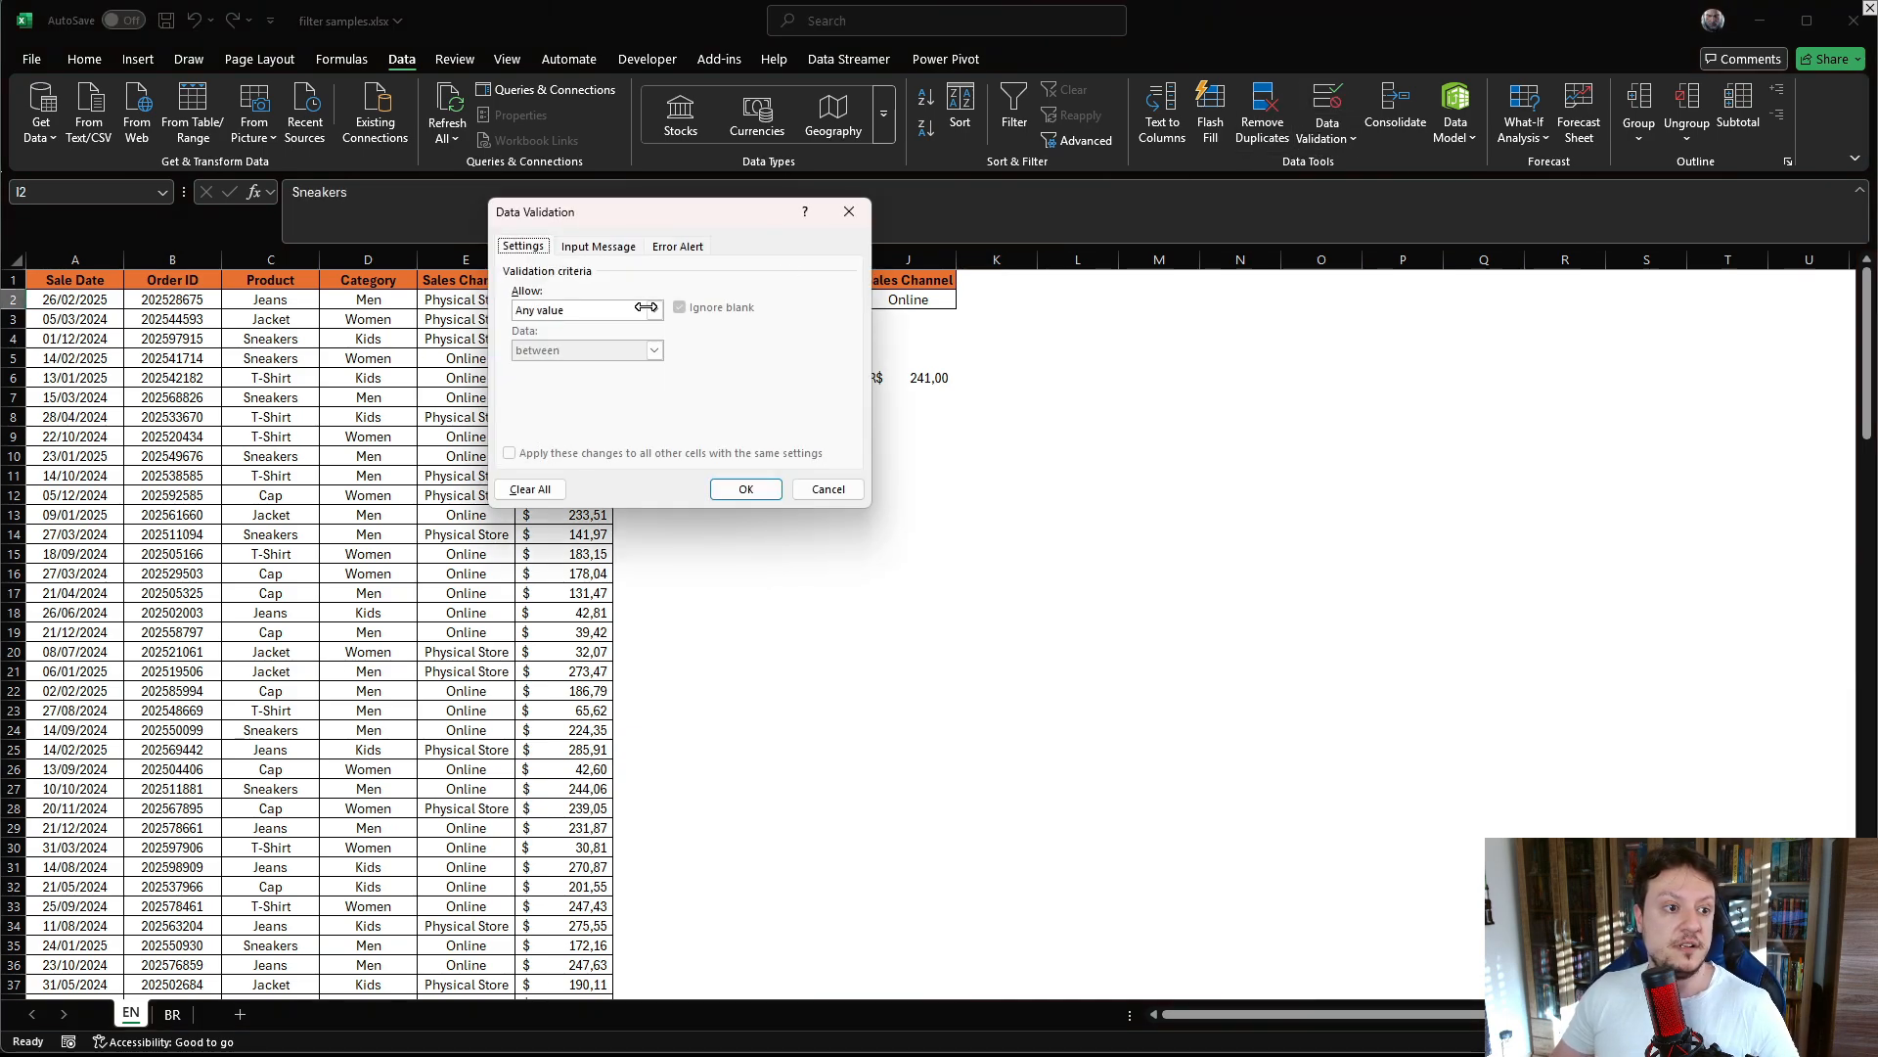
{"action": "left_click", "coordinate": [565, 310]}
{"action": "left_click", "coordinate": [528, 366]}
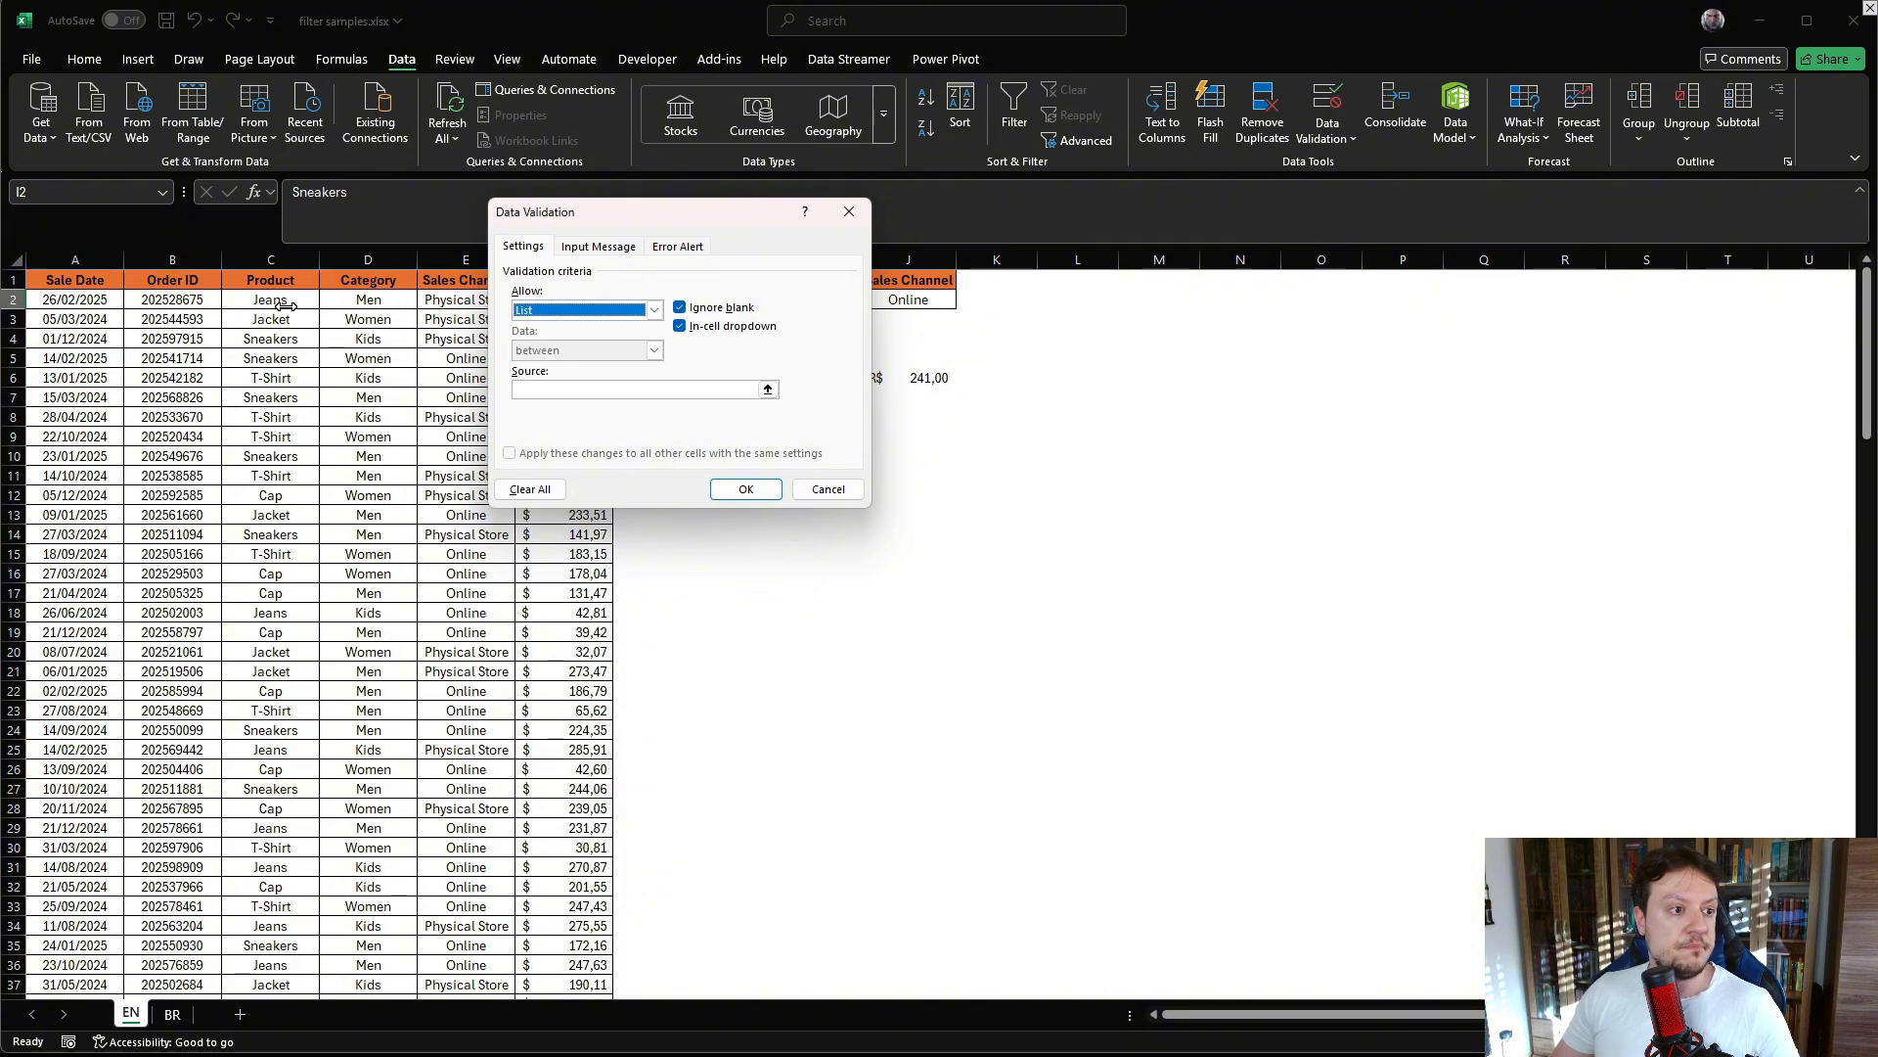
{"action": "left_click", "coordinate": [753, 389]}
{"action": "left_click", "coordinate": [294, 309]}
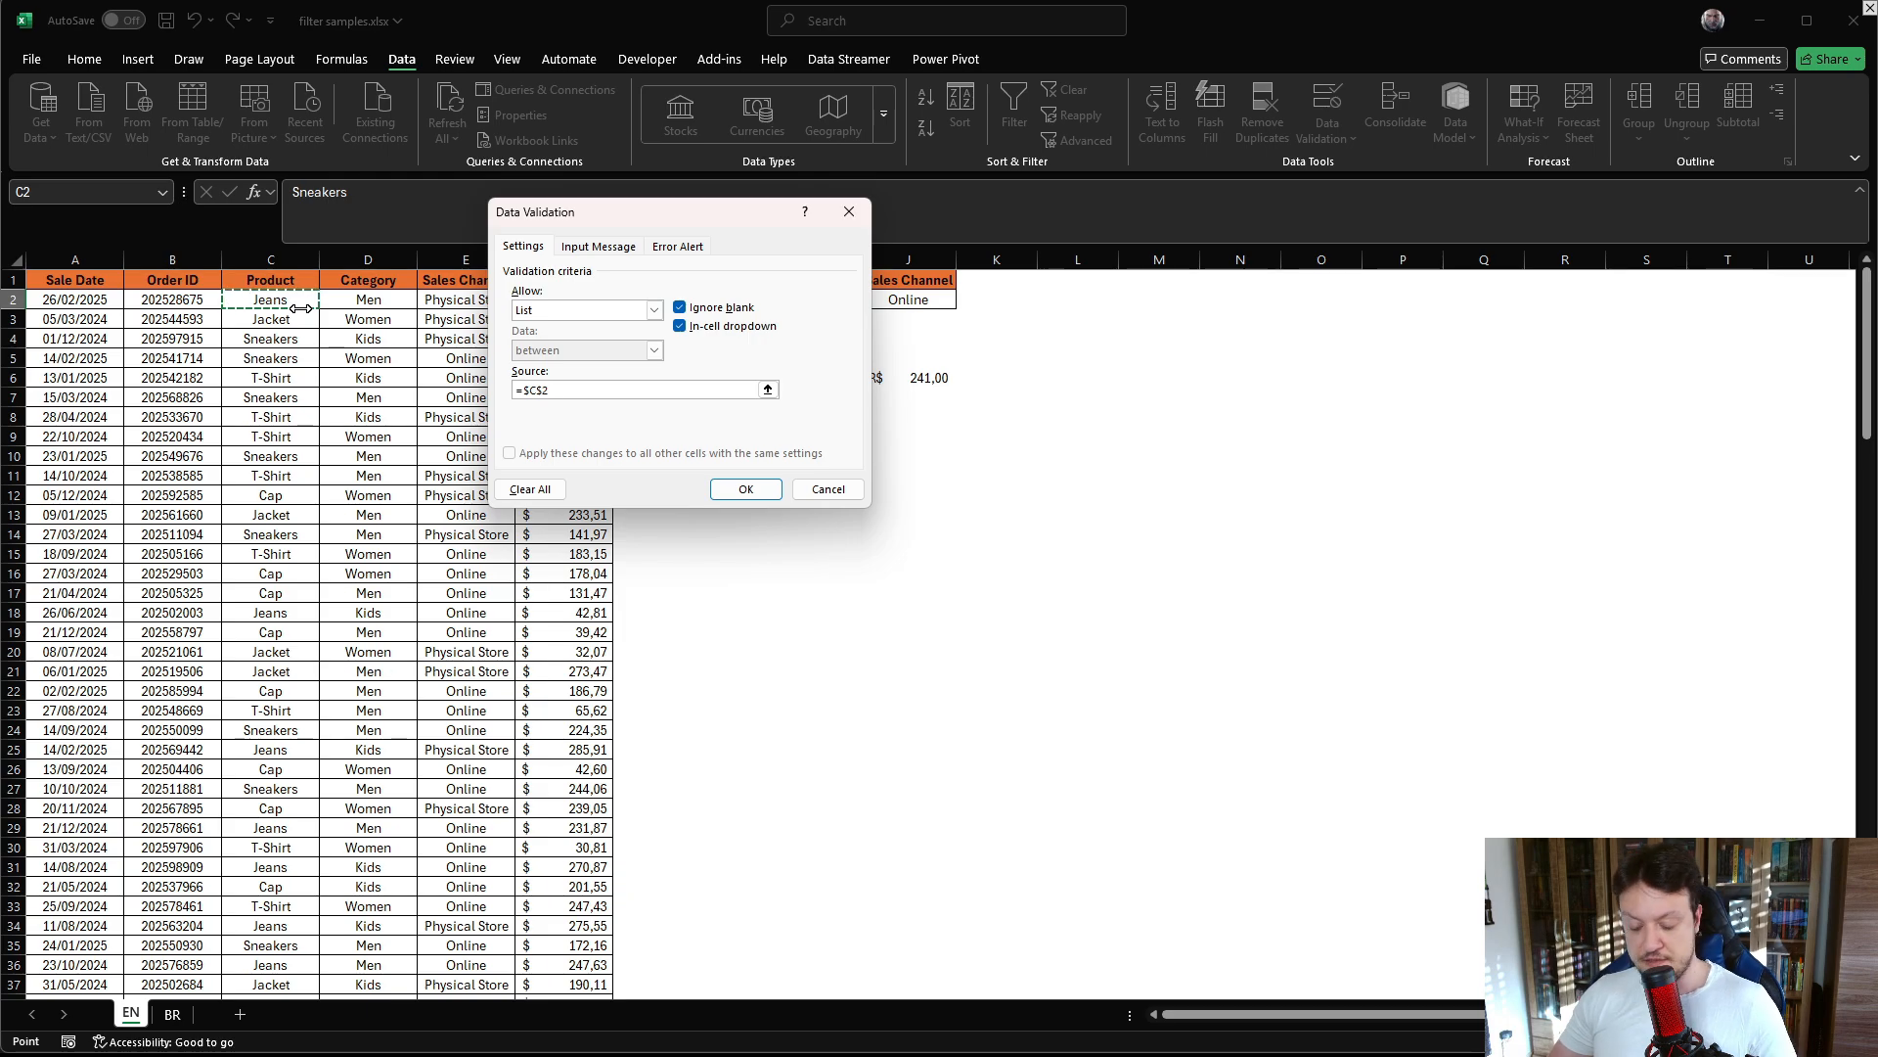
{"action": "key", "text": "ctrl+shift+Down"}
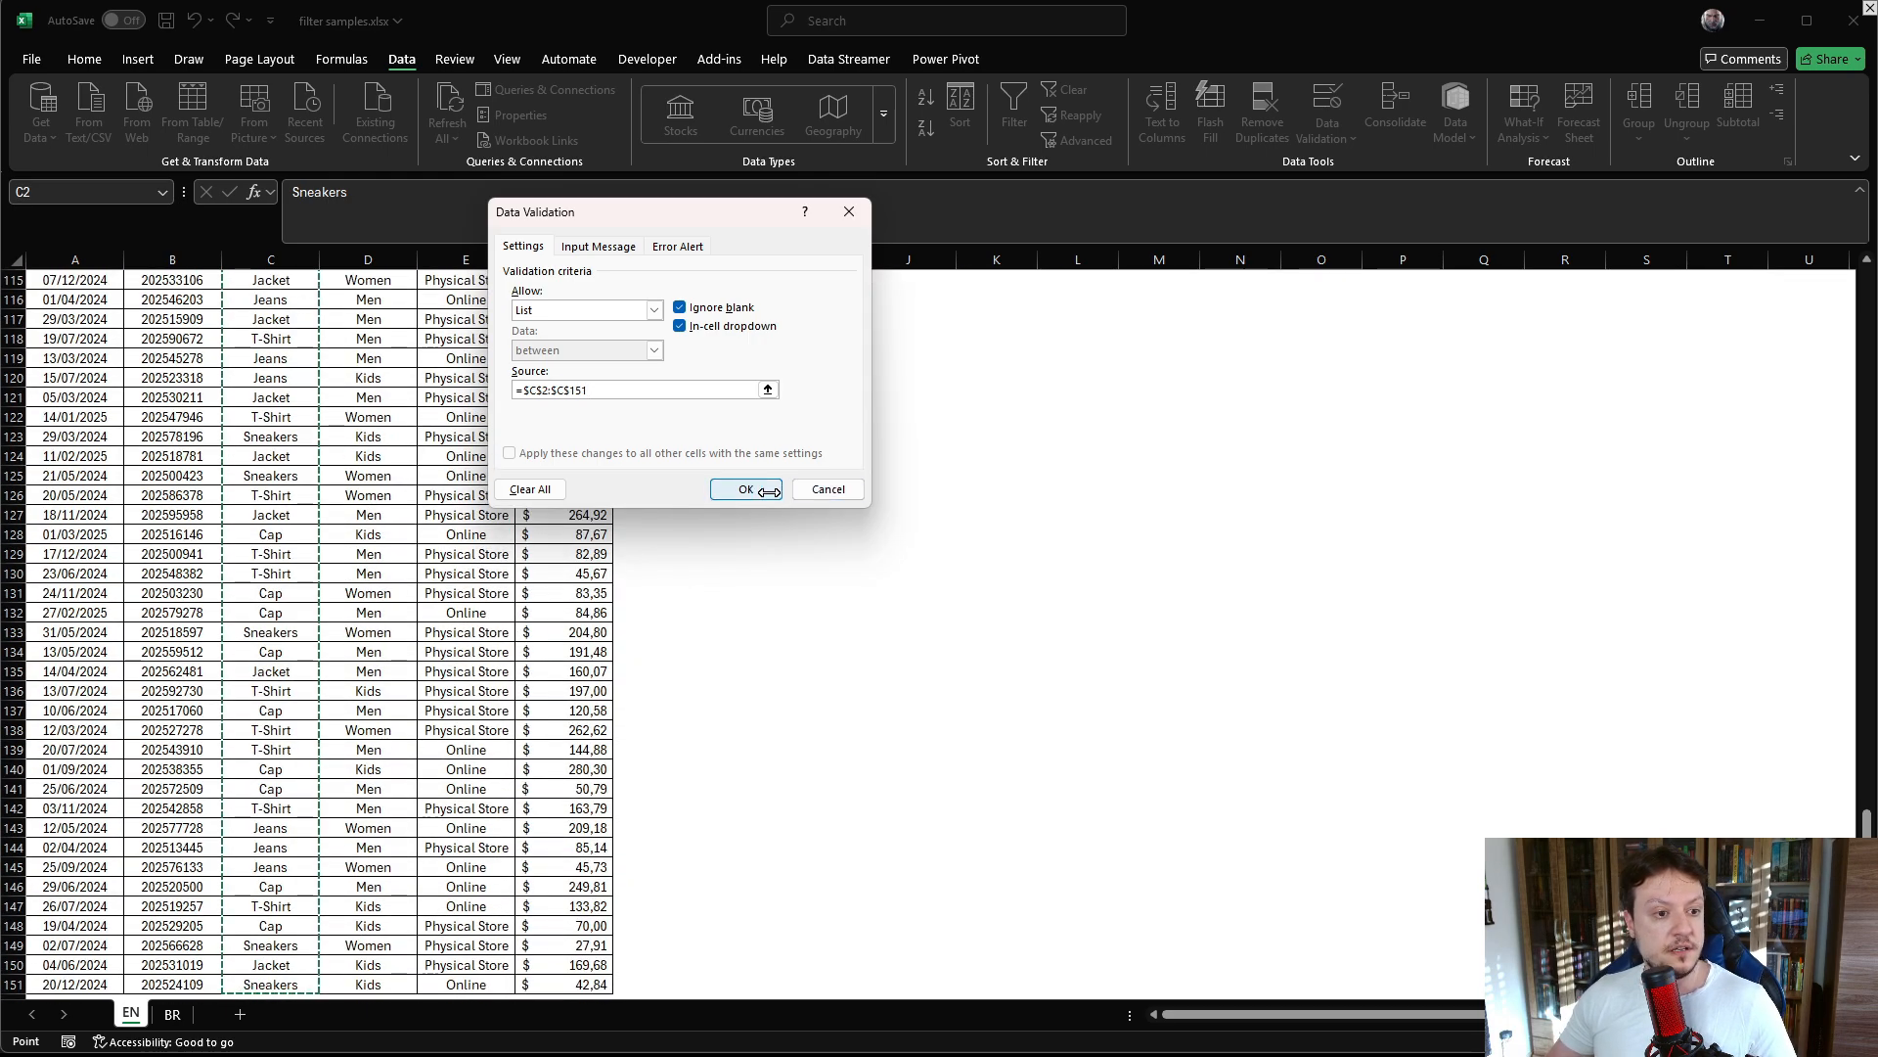
{"action": "left_click", "coordinate": [769, 491]}
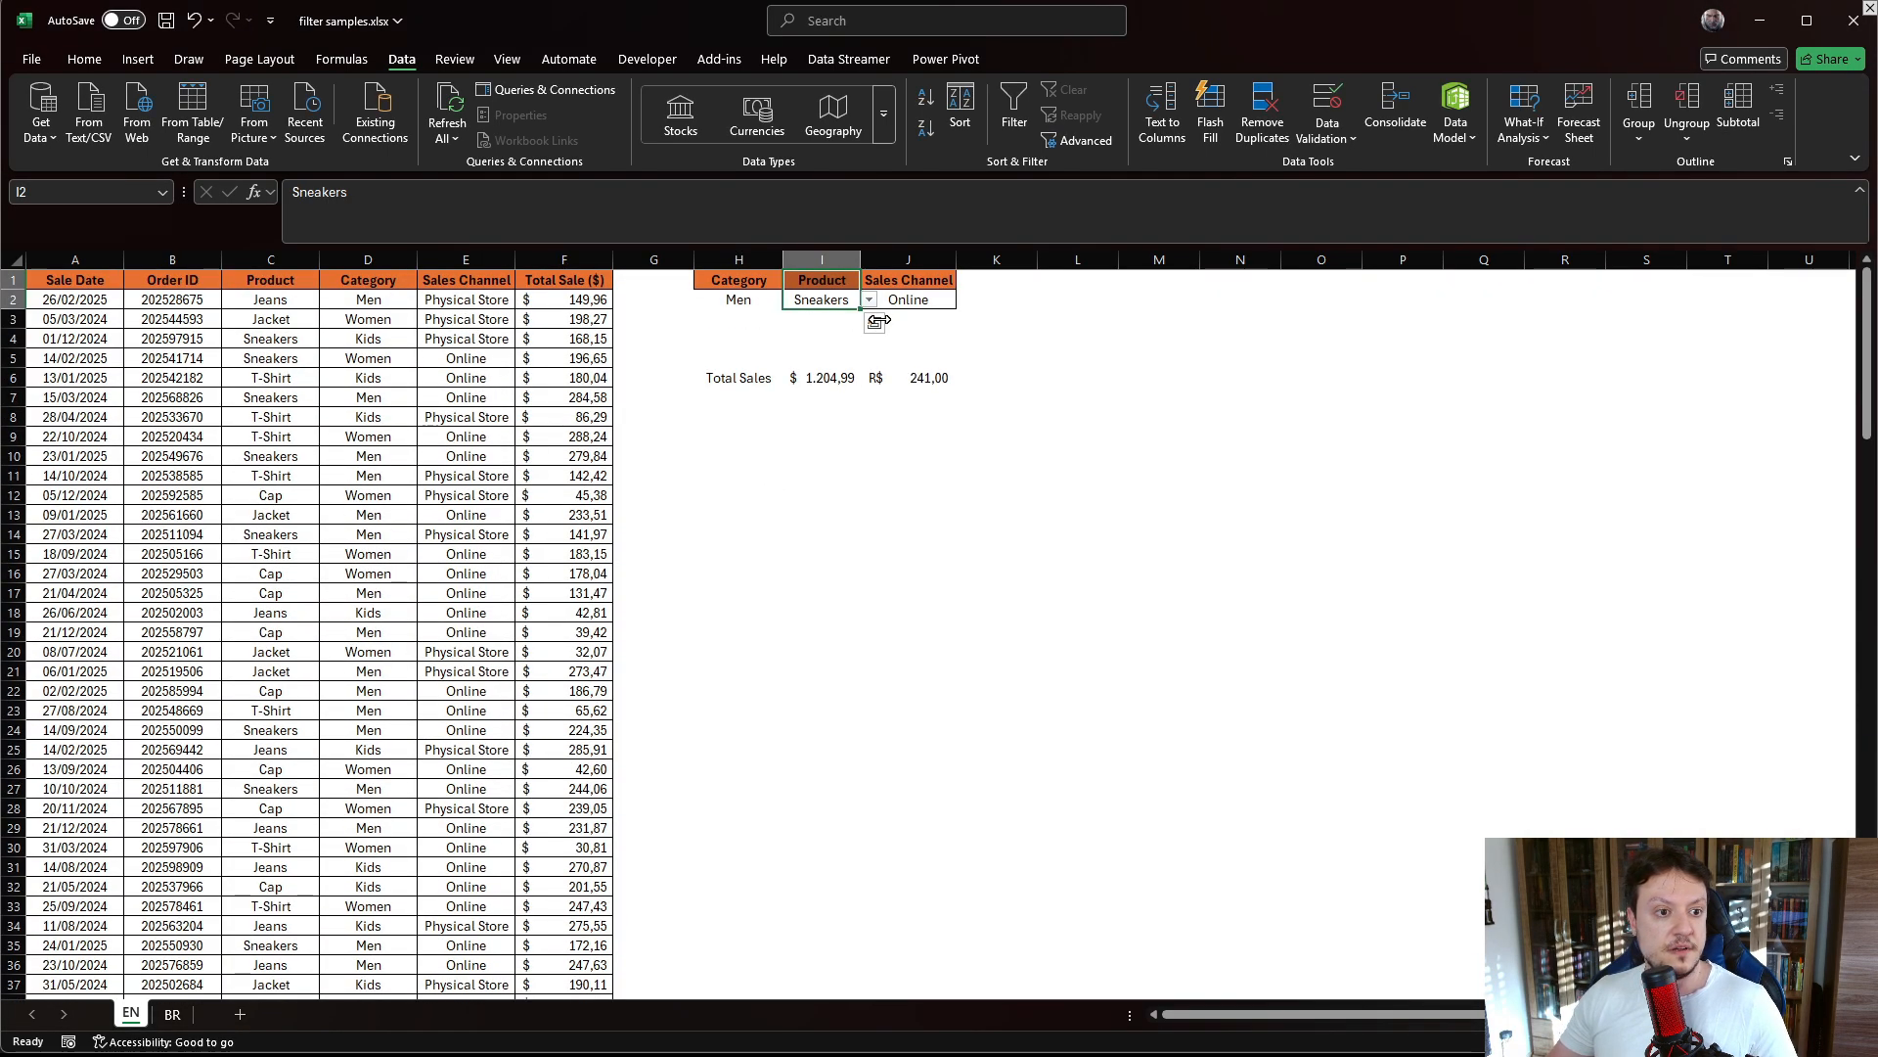
Step: Add a list validation to the Sales Channel criterion cell J2, sourced from the column E data starting at E2
{"action": "left_click", "coordinate": [905, 303]}
{"action": "left_click", "coordinate": [1327, 106]}
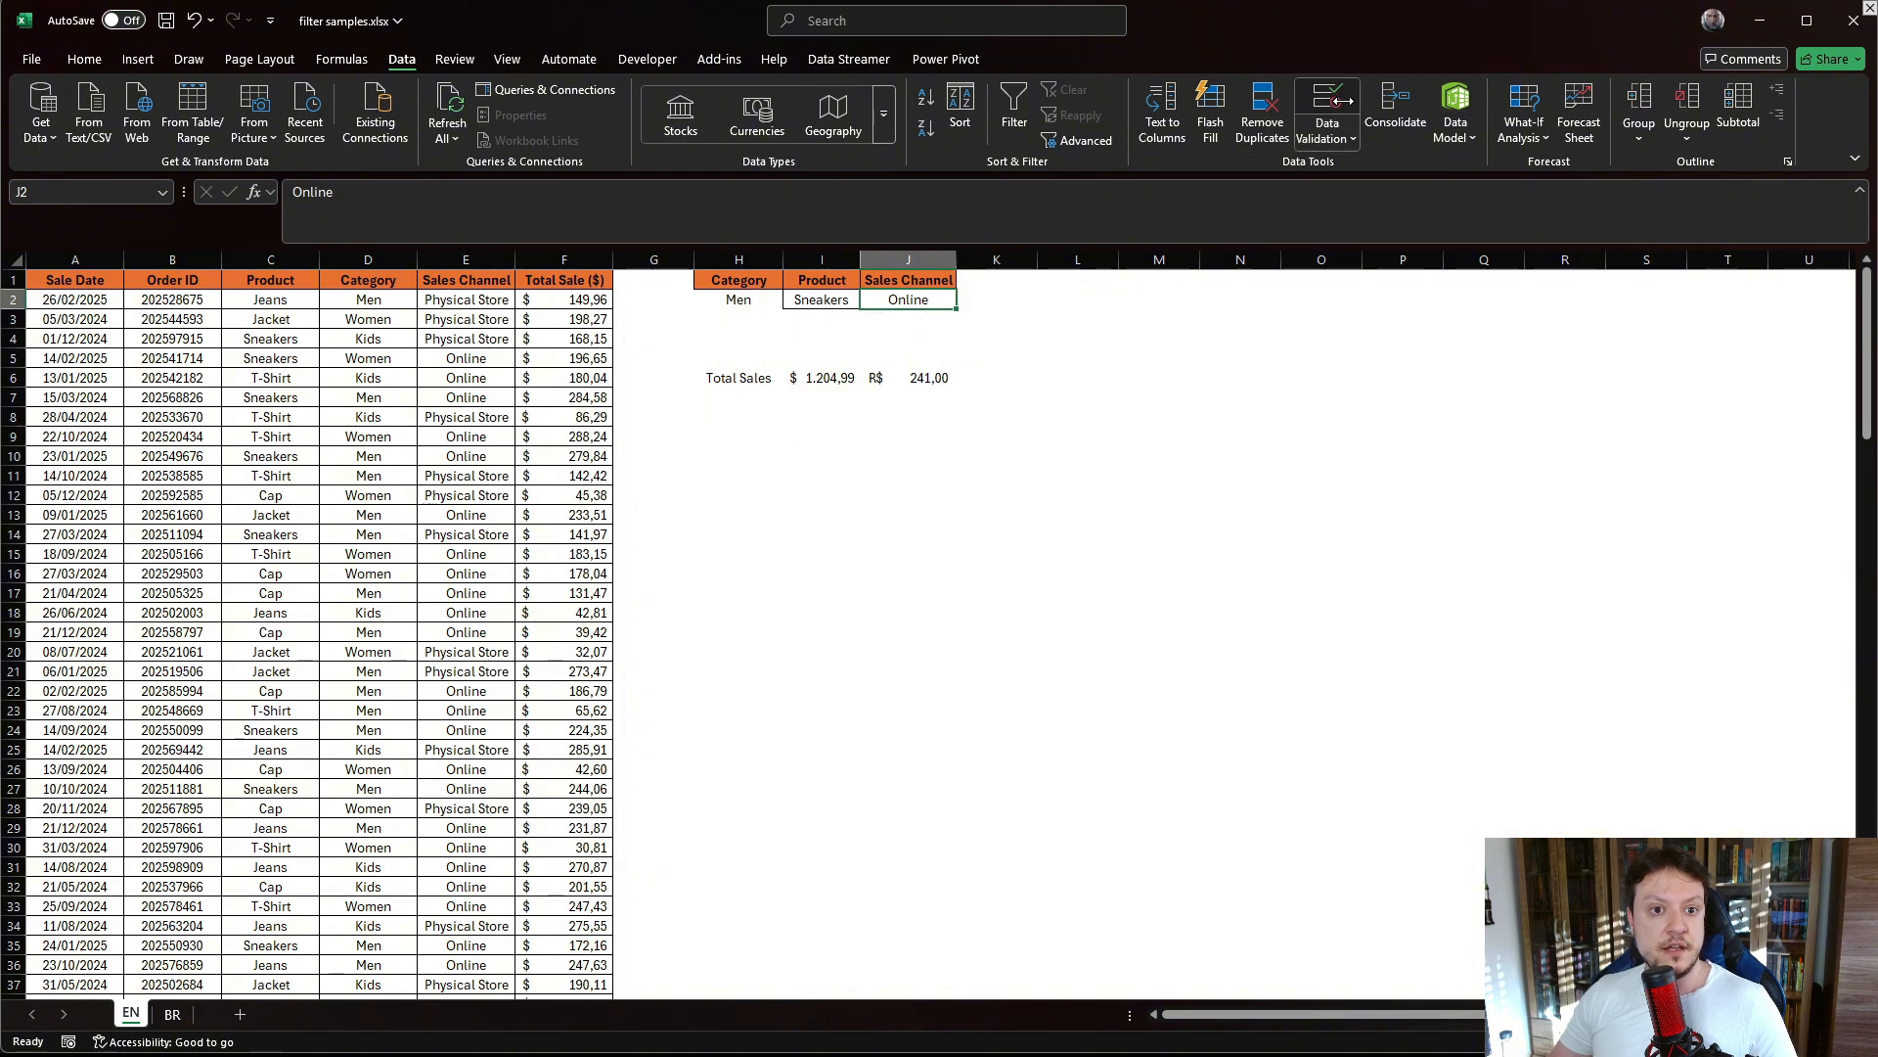
{"action": "left_click", "coordinate": [654, 310]}
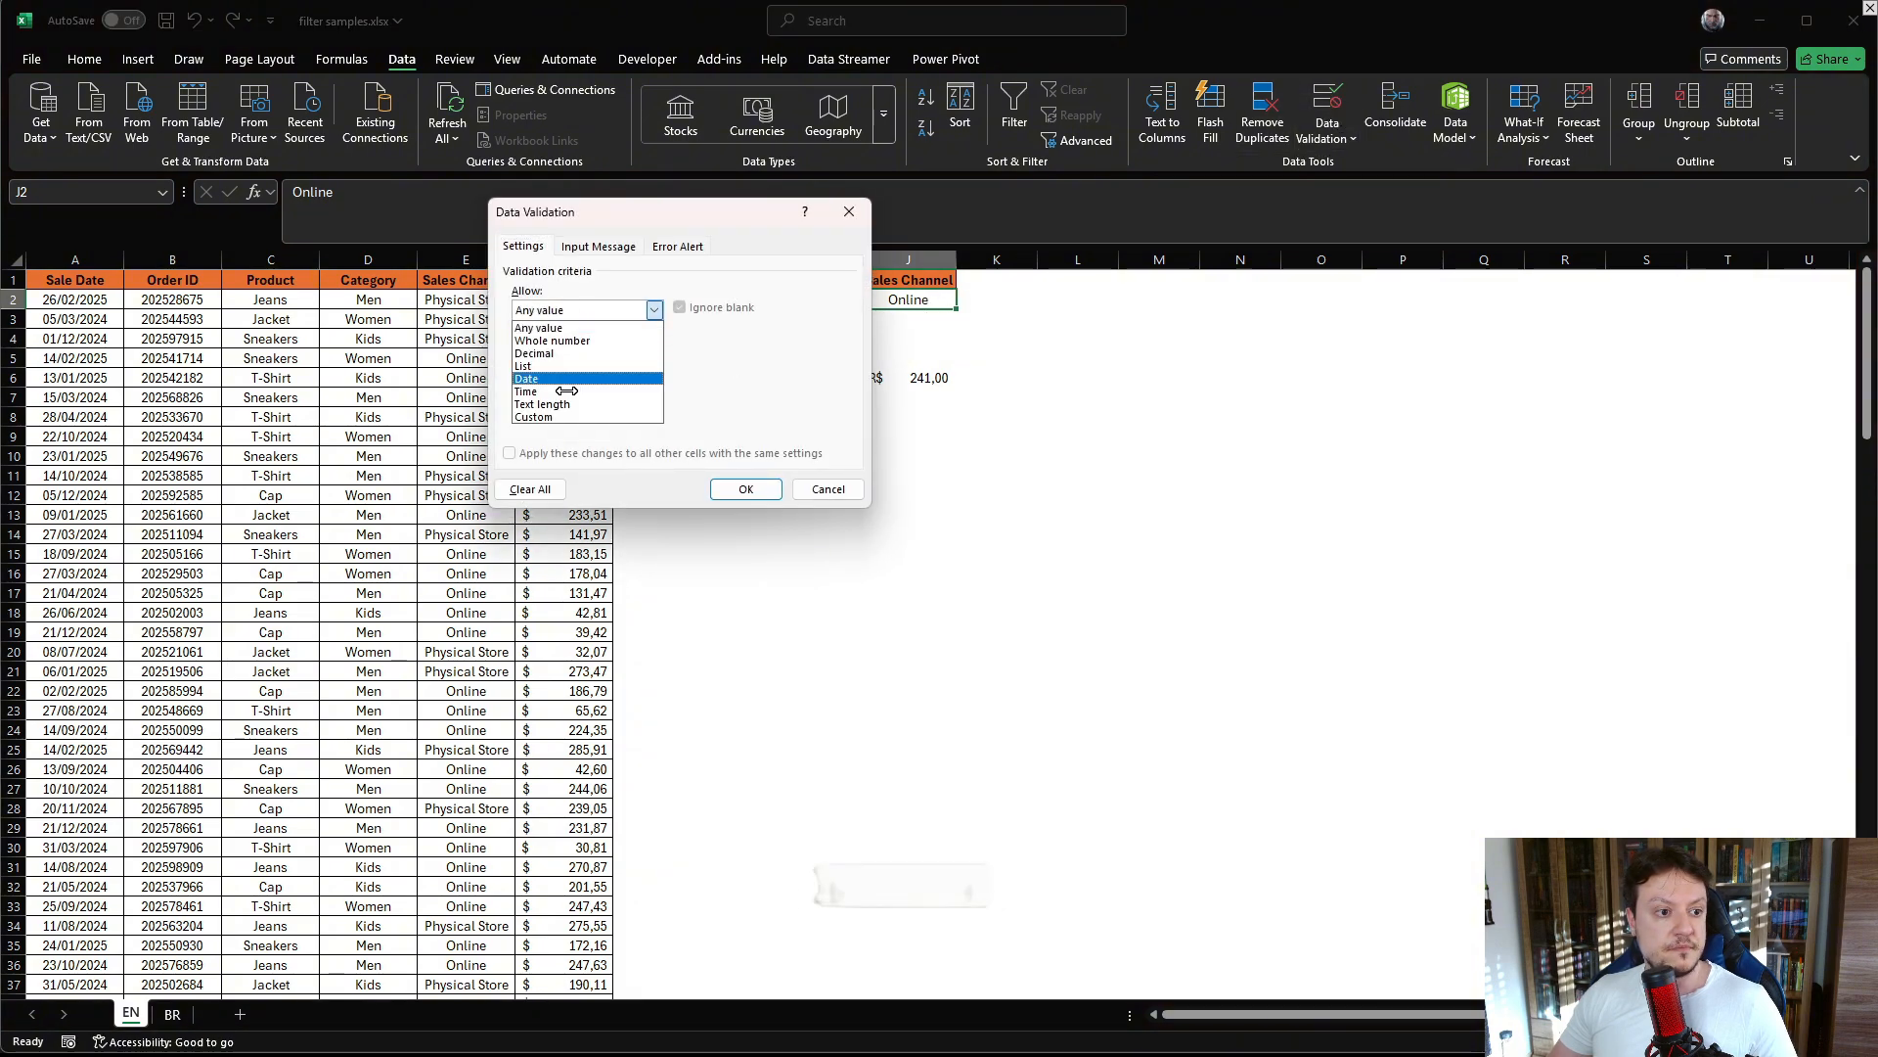
{"action": "left_click", "coordinate": [554, 368]}
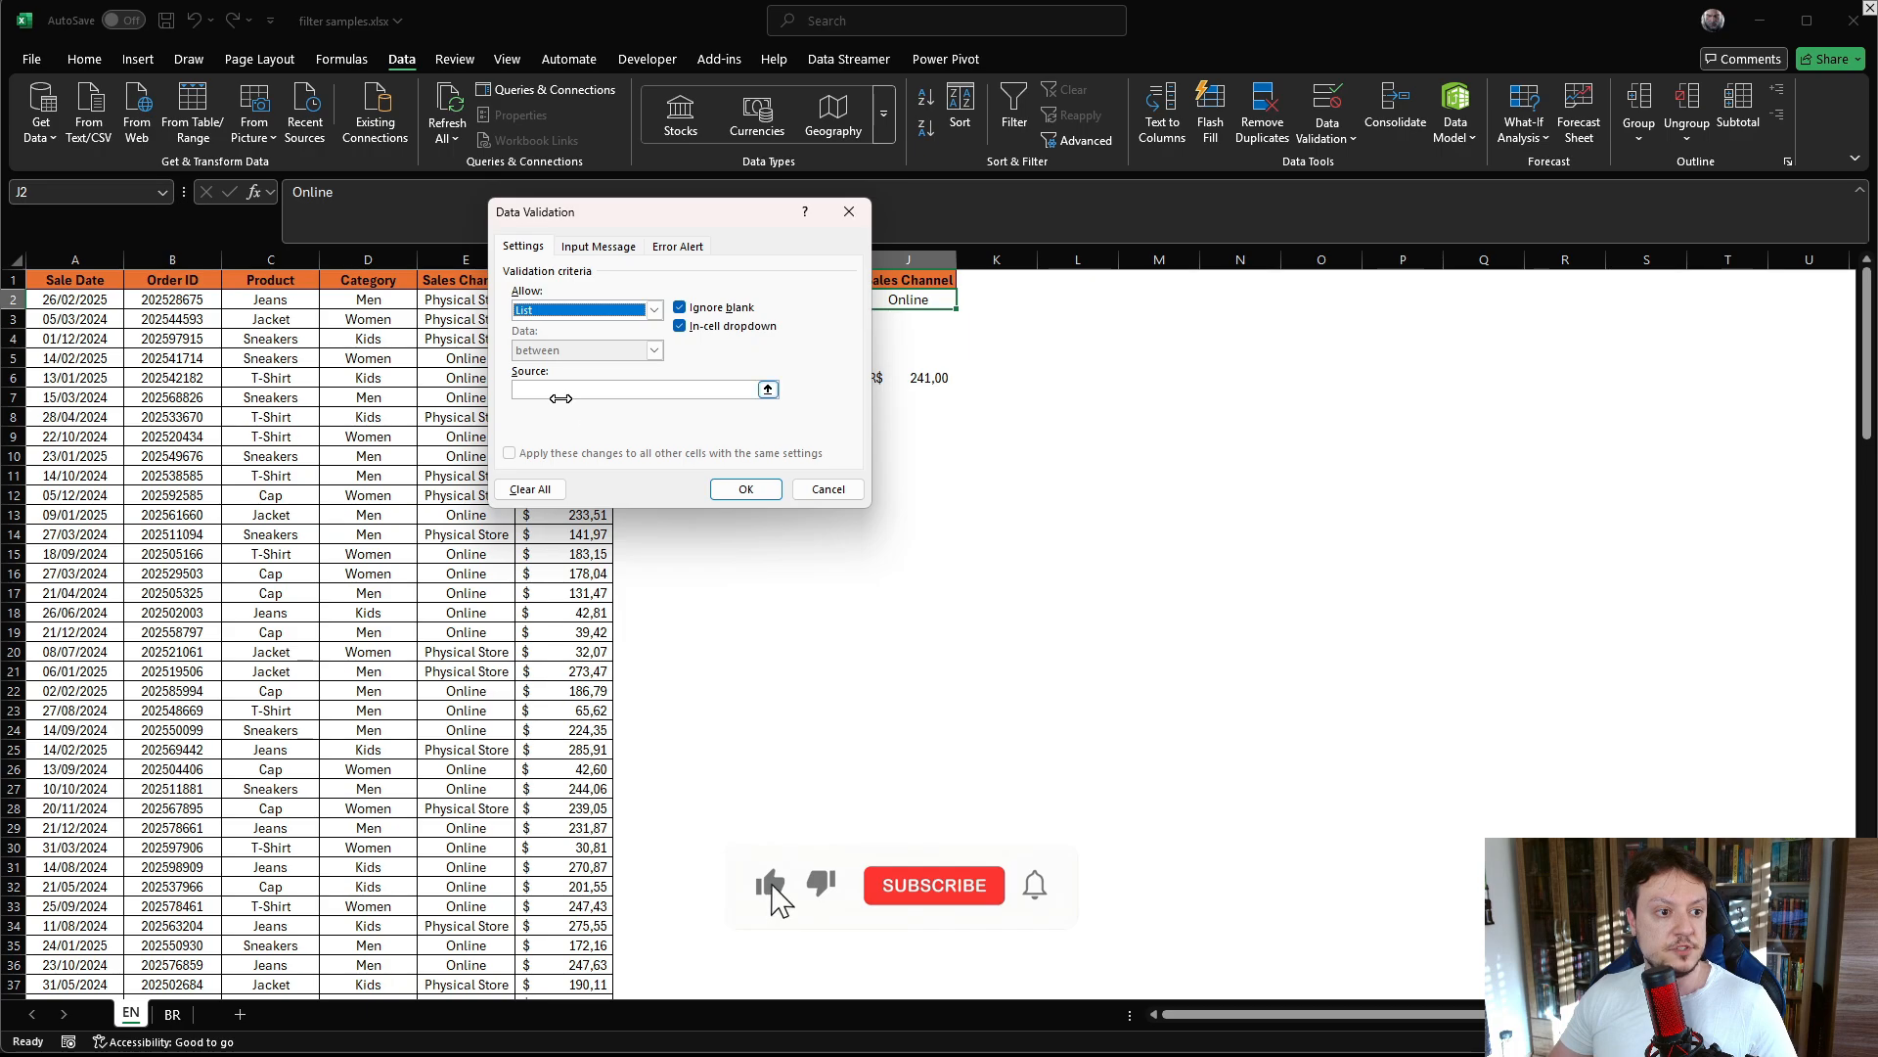
{"action": "left_click", "coordinate": [467, 300]}
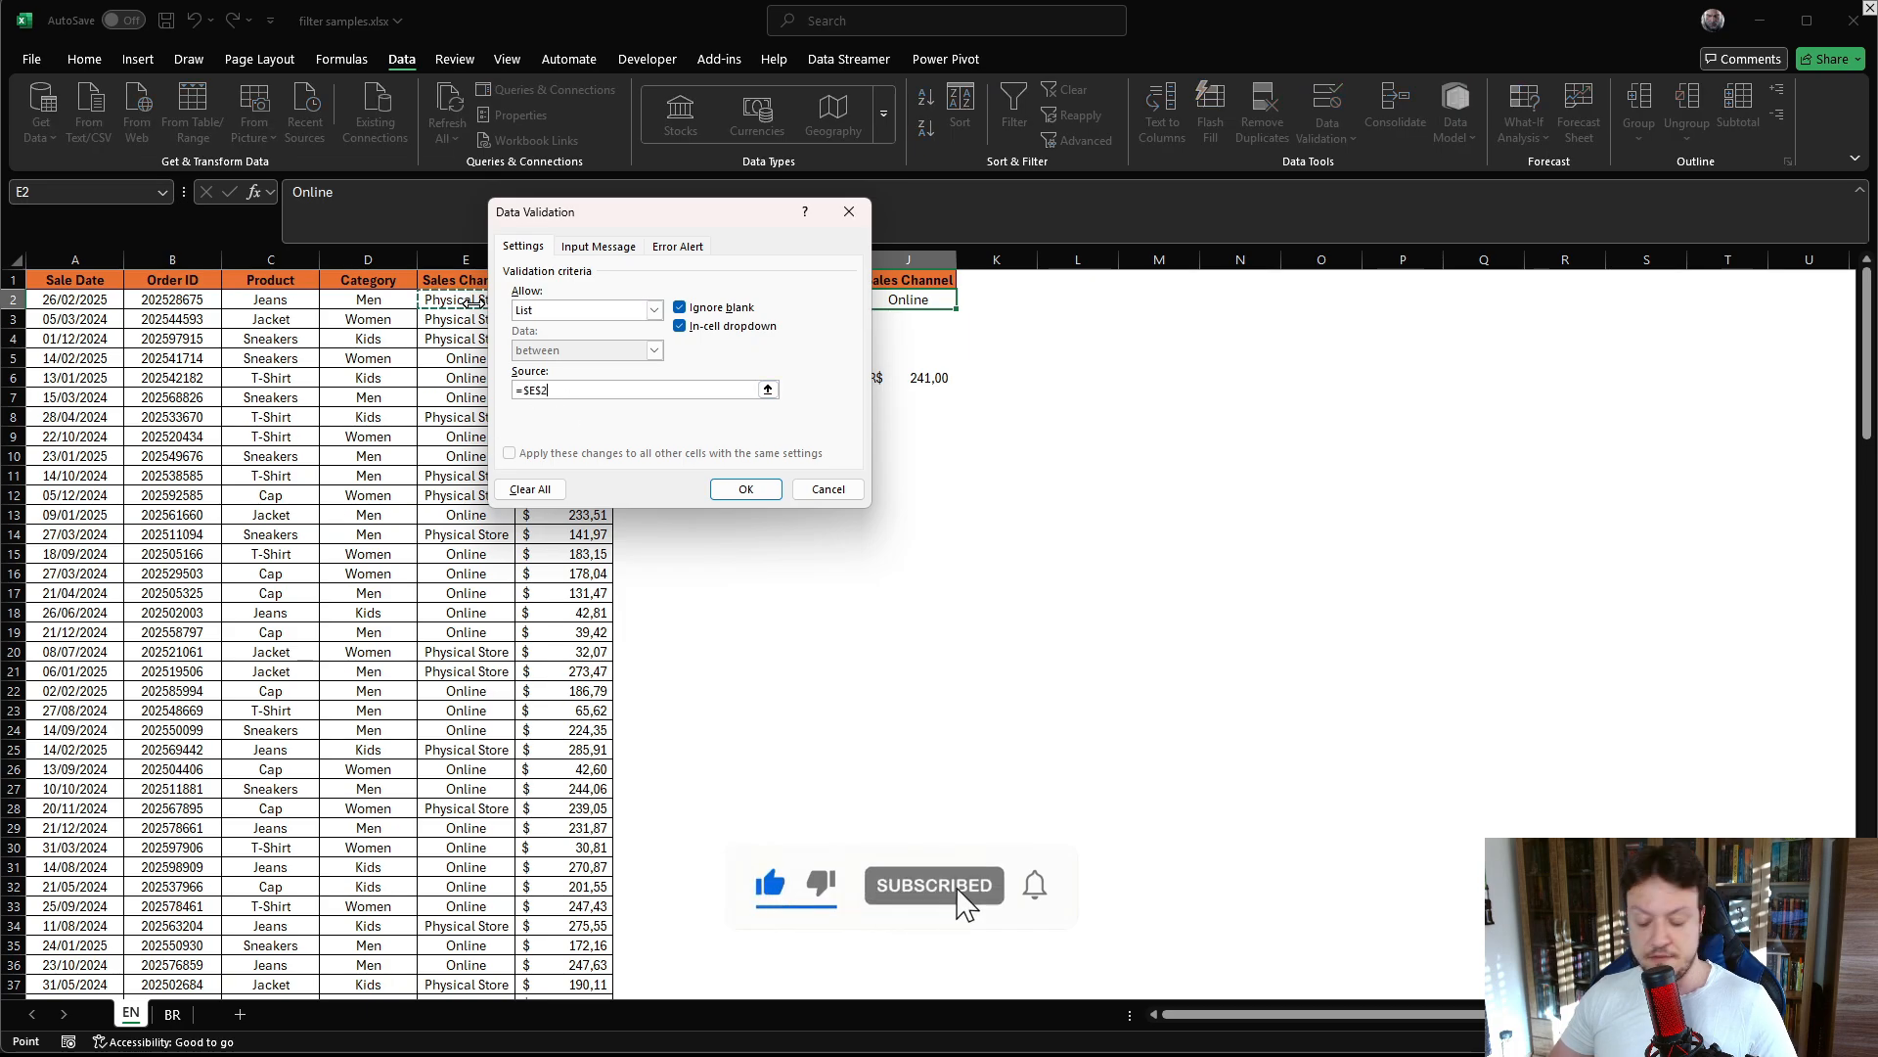
{"action": "key", "text": "ctrl+shift+Down"}
{"action": "left_click", "coordinate": [745, 489]}
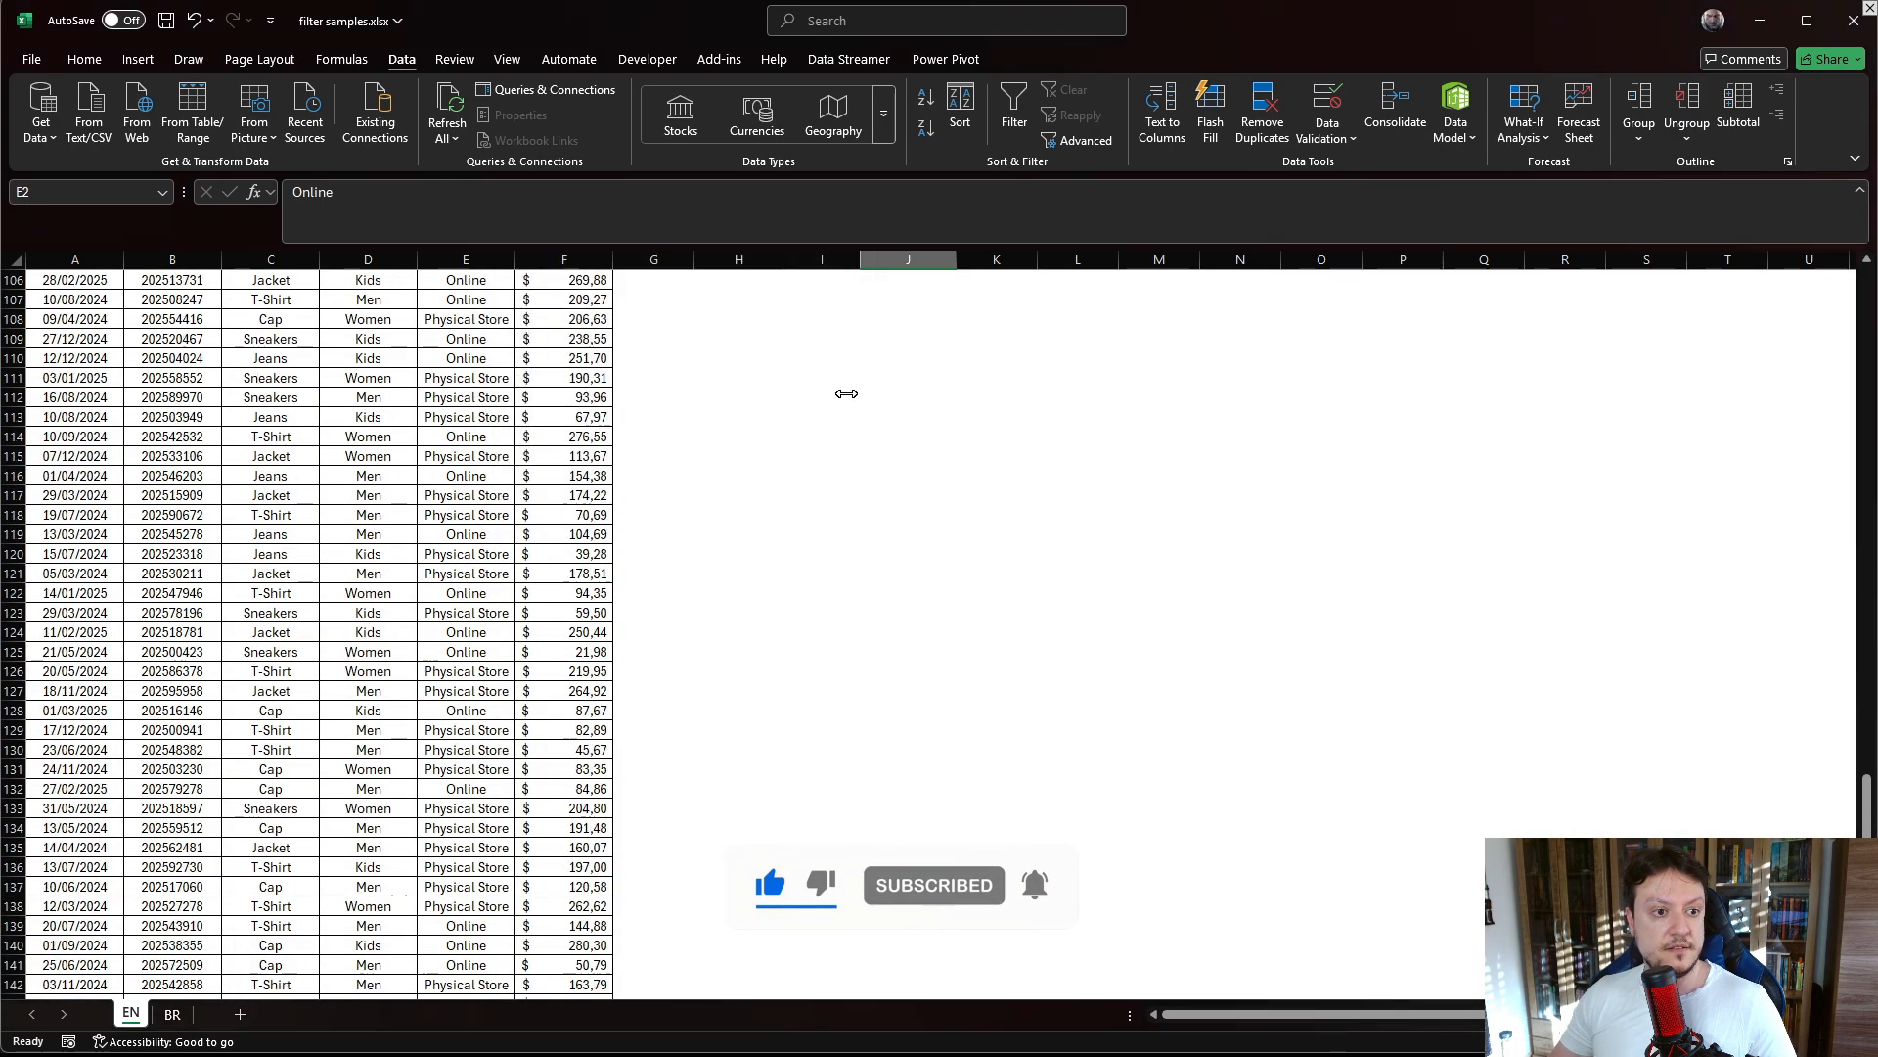
{"action": "scroll", "coordinate": [848, 394], "scroll_direction": "up", "scroll_amount": 11}
{"action": "scroll", "coordinate": [849, 393], "scroll_direction": "up", "scroll_amount": 20}
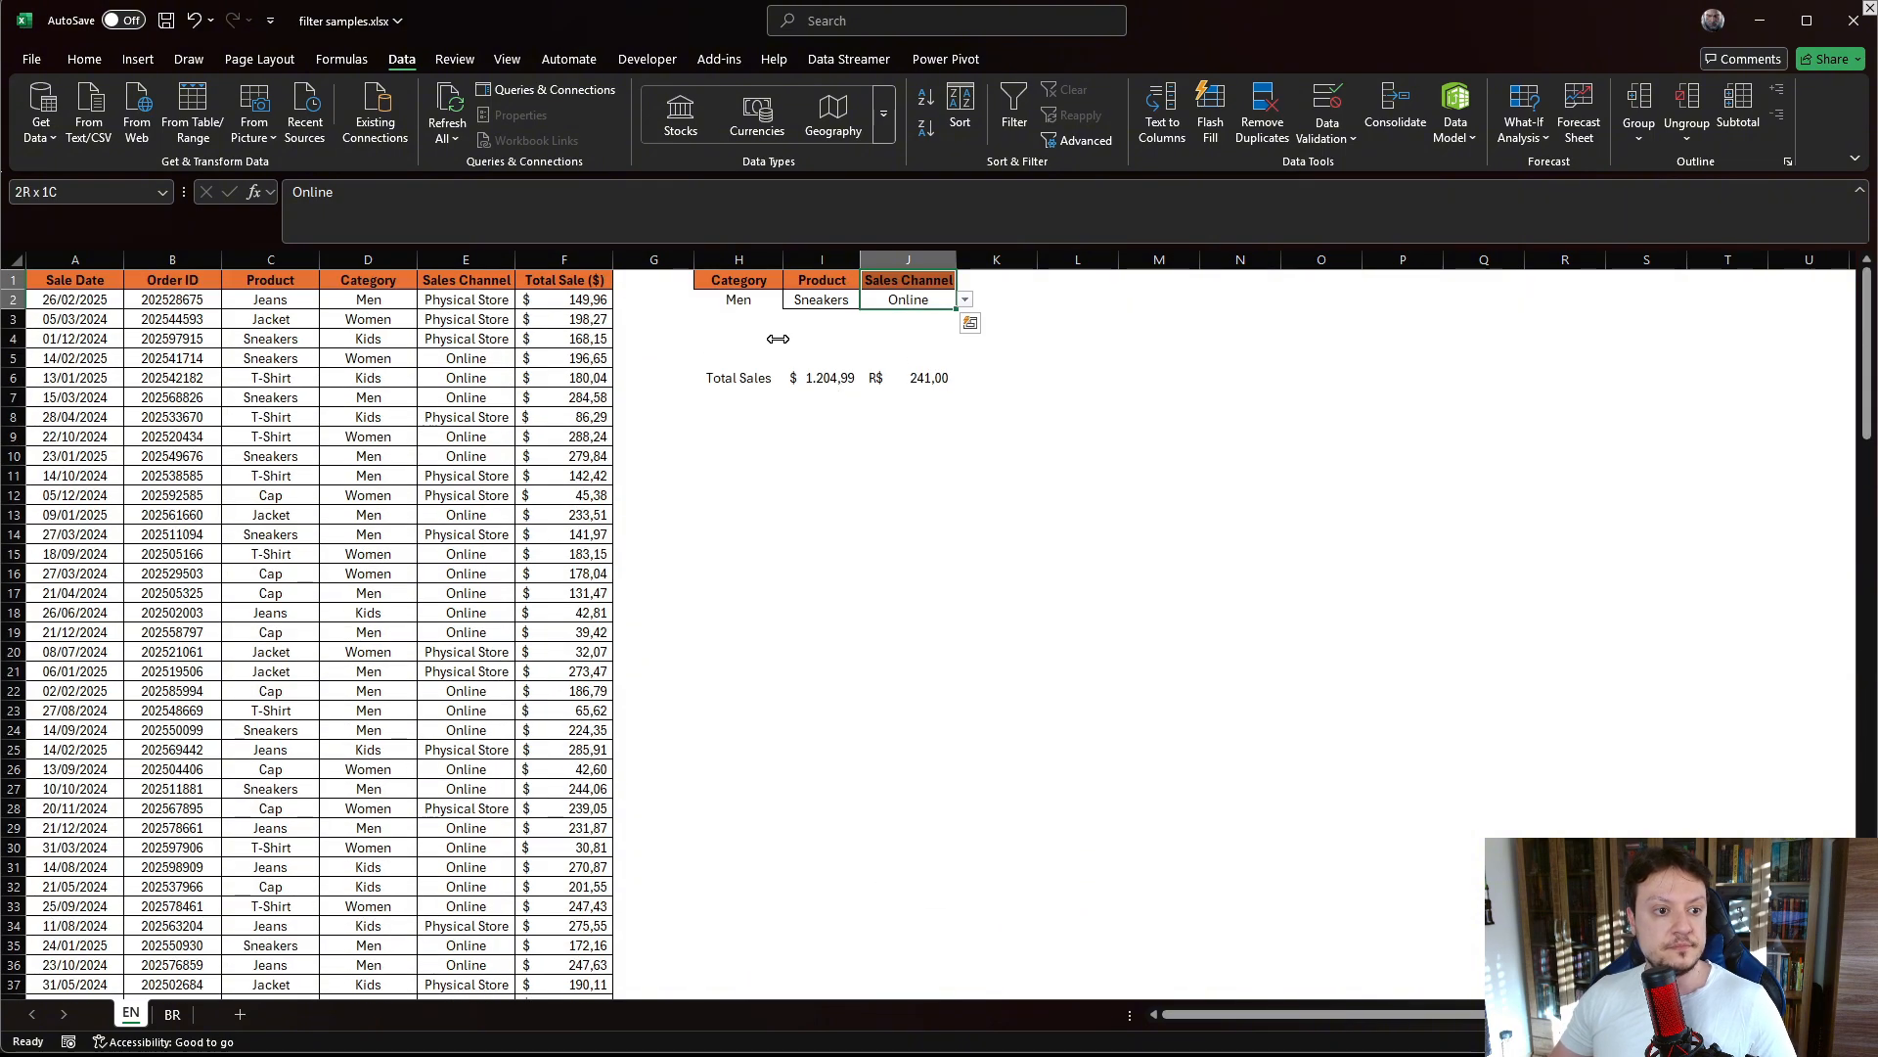
Step: Check the choices in the Product dropdown and set the Category criterion in H2 to Women
{"action": "left_click", "coordinate": [822, 301]}
{"action": "left_click", "coordinate": [869, 299]}
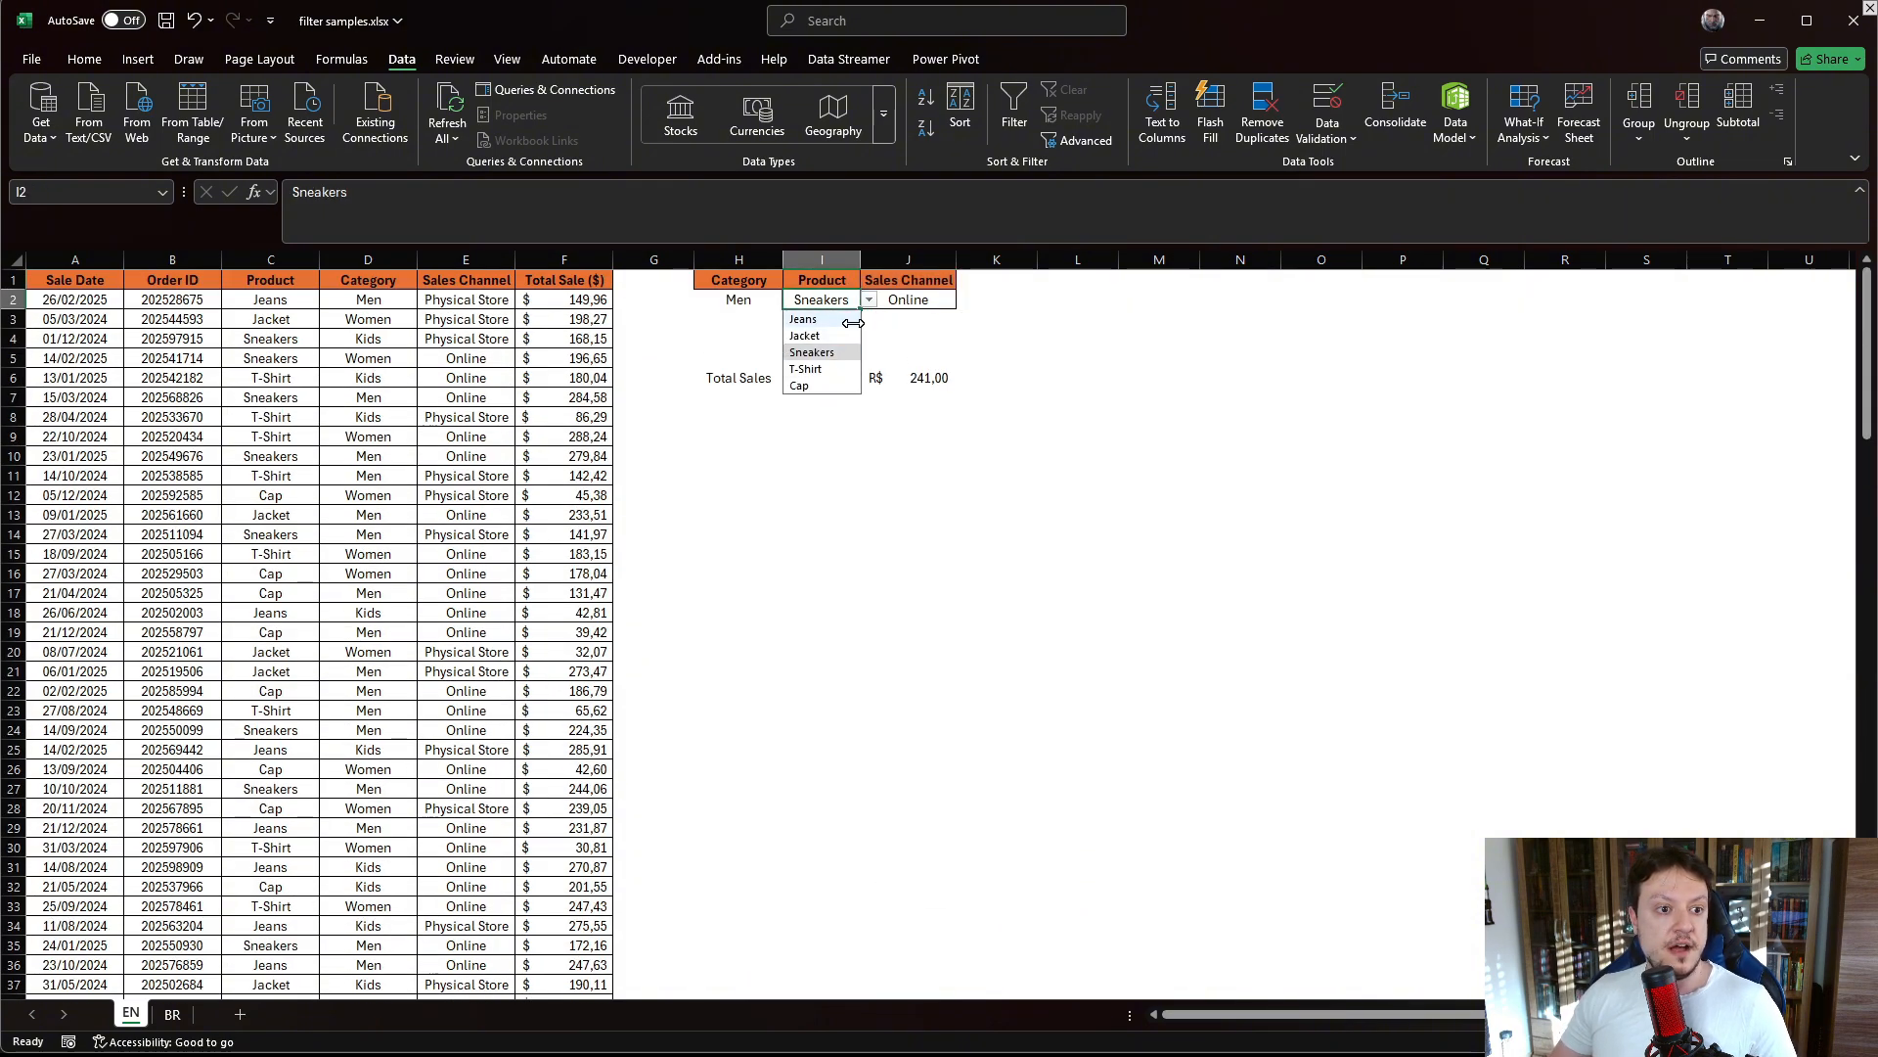
{"action": "left_click", "coordinate": [755, 304]}
{"action": "left_click", "coordinate": [791, 301]}
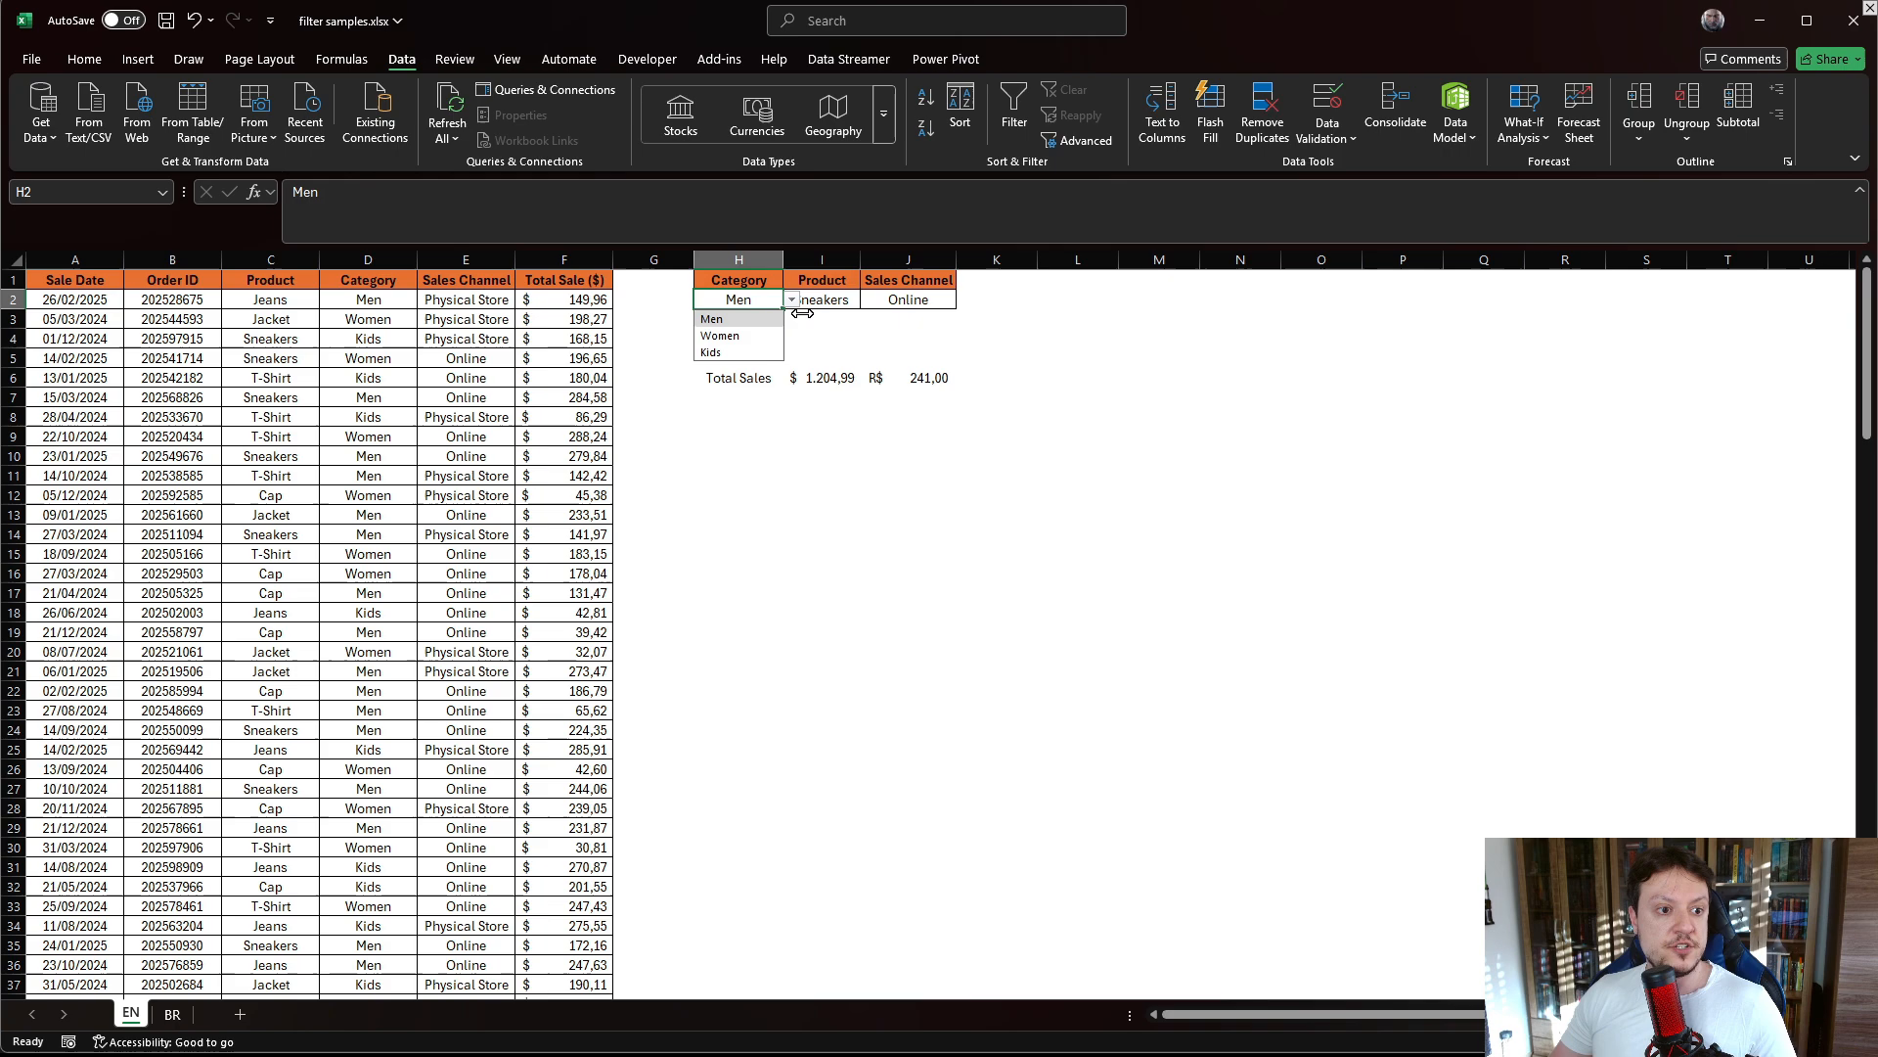
{"action": "left_click", "coordinate": [729, 330]}
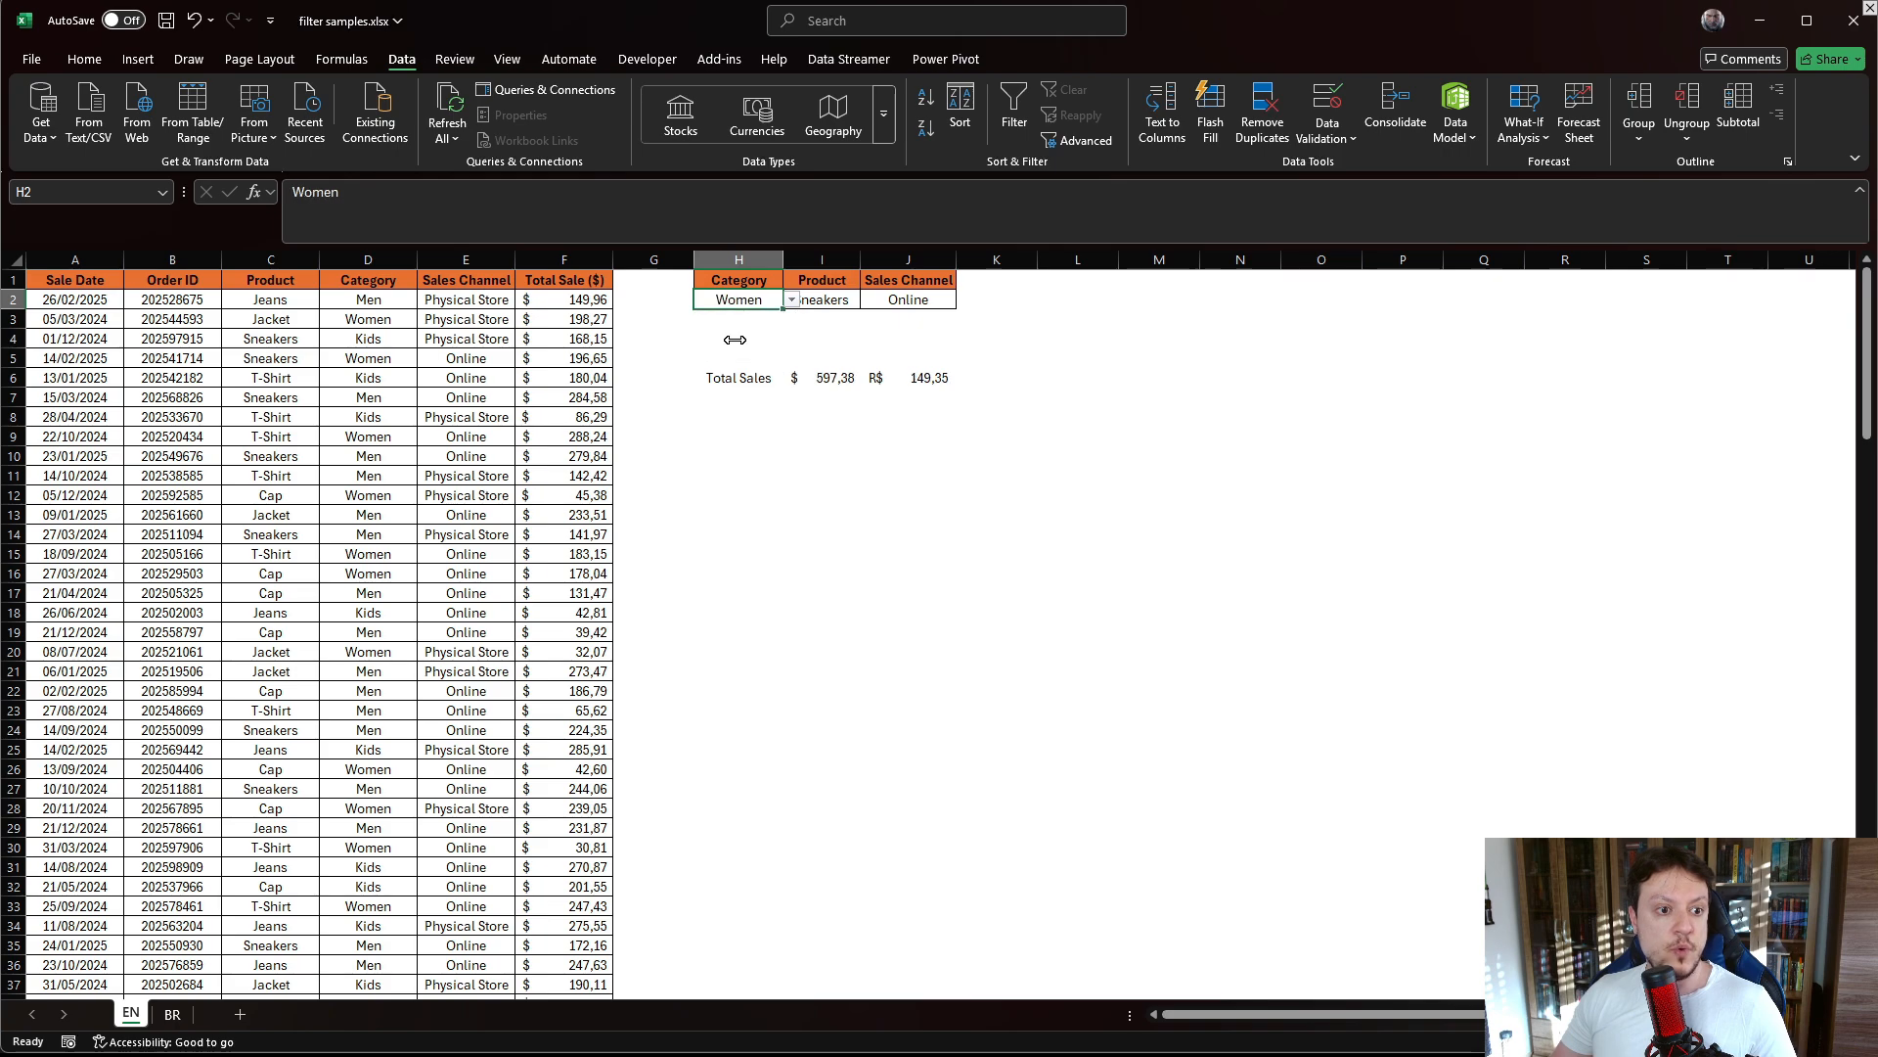
Step: Set the Product criterion in I2 to Jeans and the Sales Channel criterion in J2 to Physical Store
{"action": "left_click", "coordinate": [827, 303]}
{"action": "left_click", "coordinate": [869, 300]}
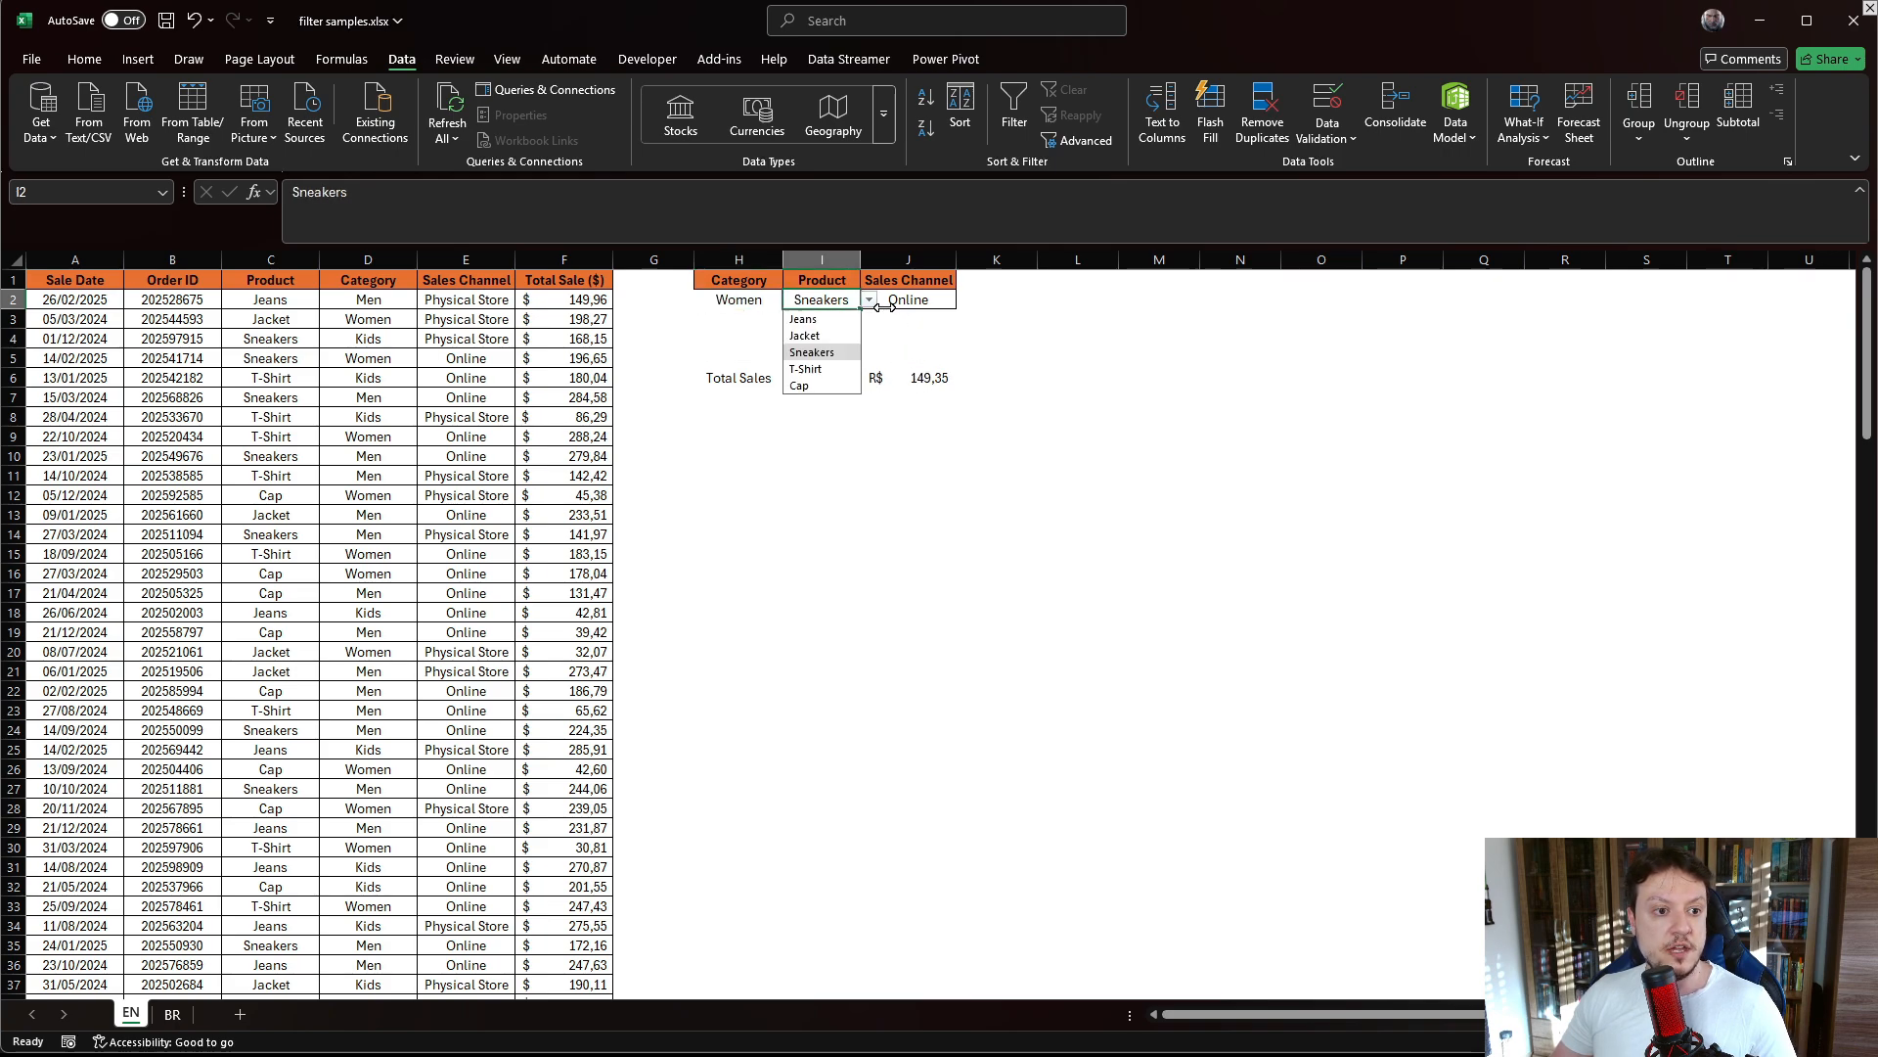
{"action": "left_click", "coordinate": [818, 320]}
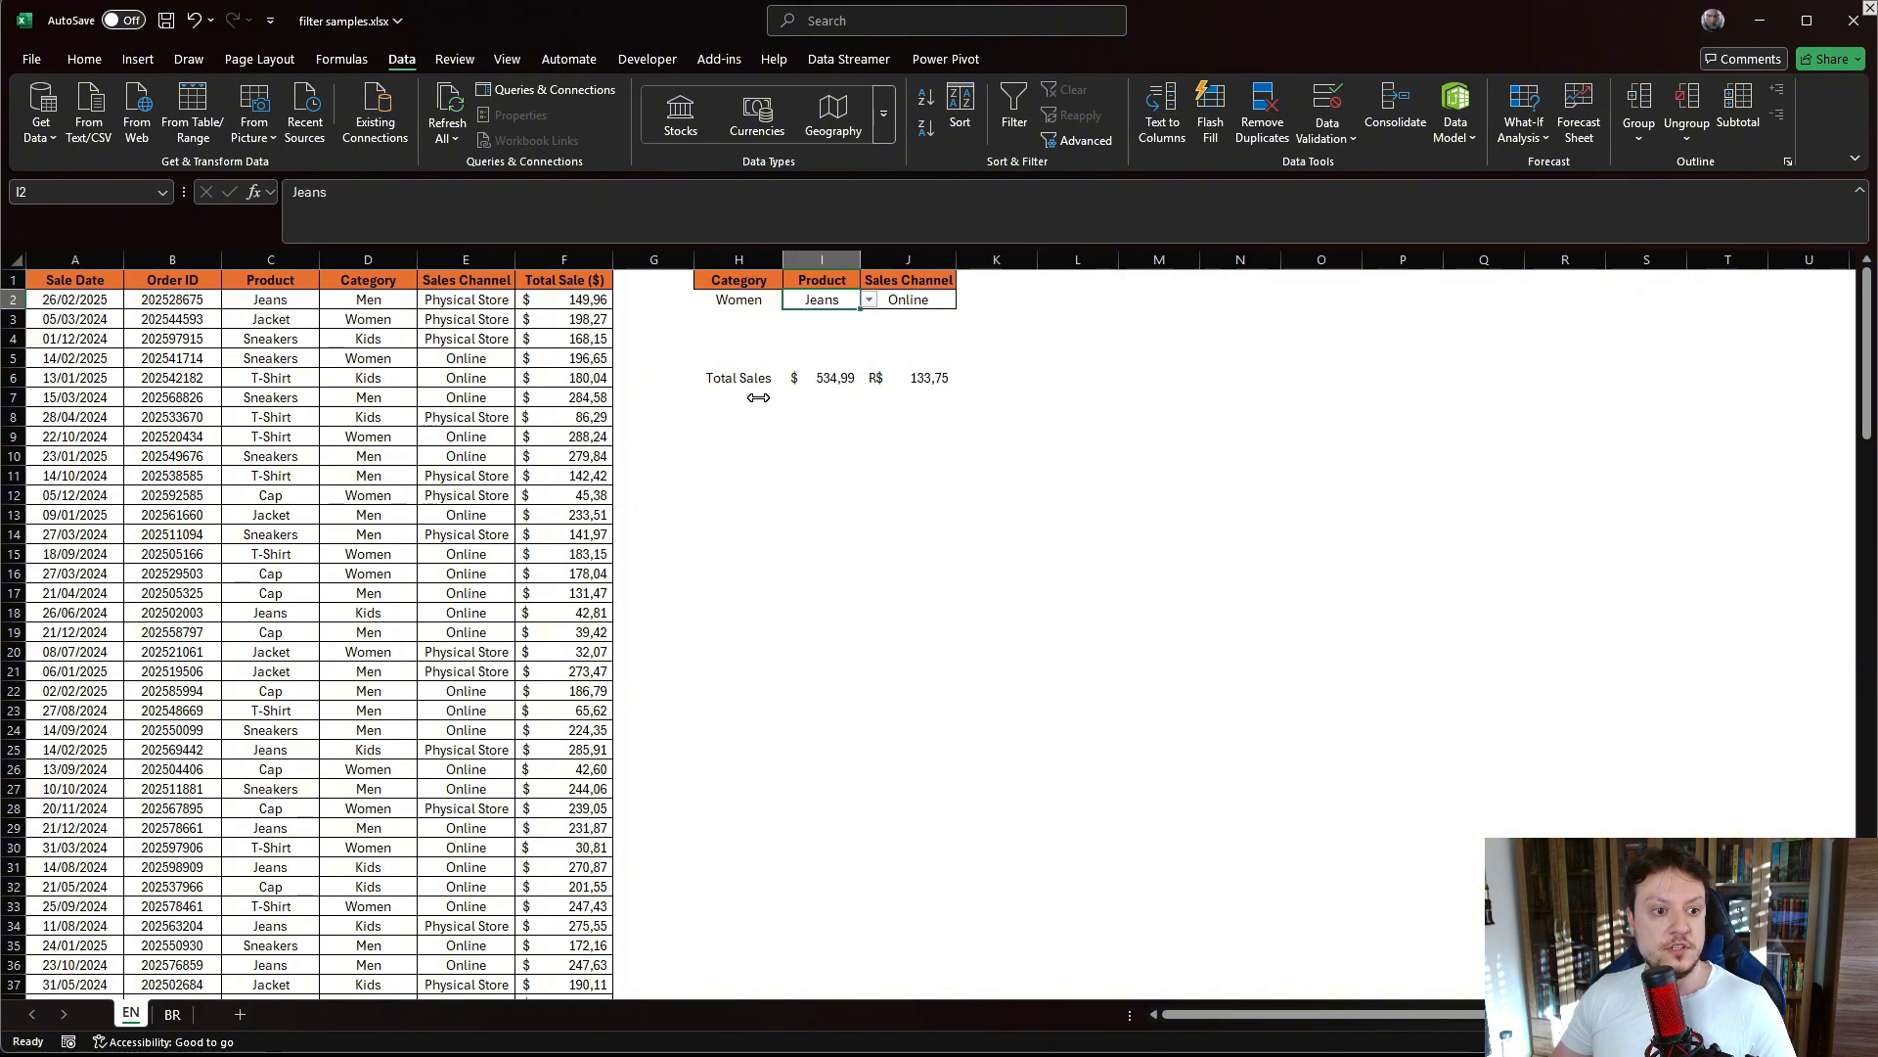
{"action": "left_click", "coordinate": [921, 307]}
{"action": "left_click", "coordinate": [964, 299]}
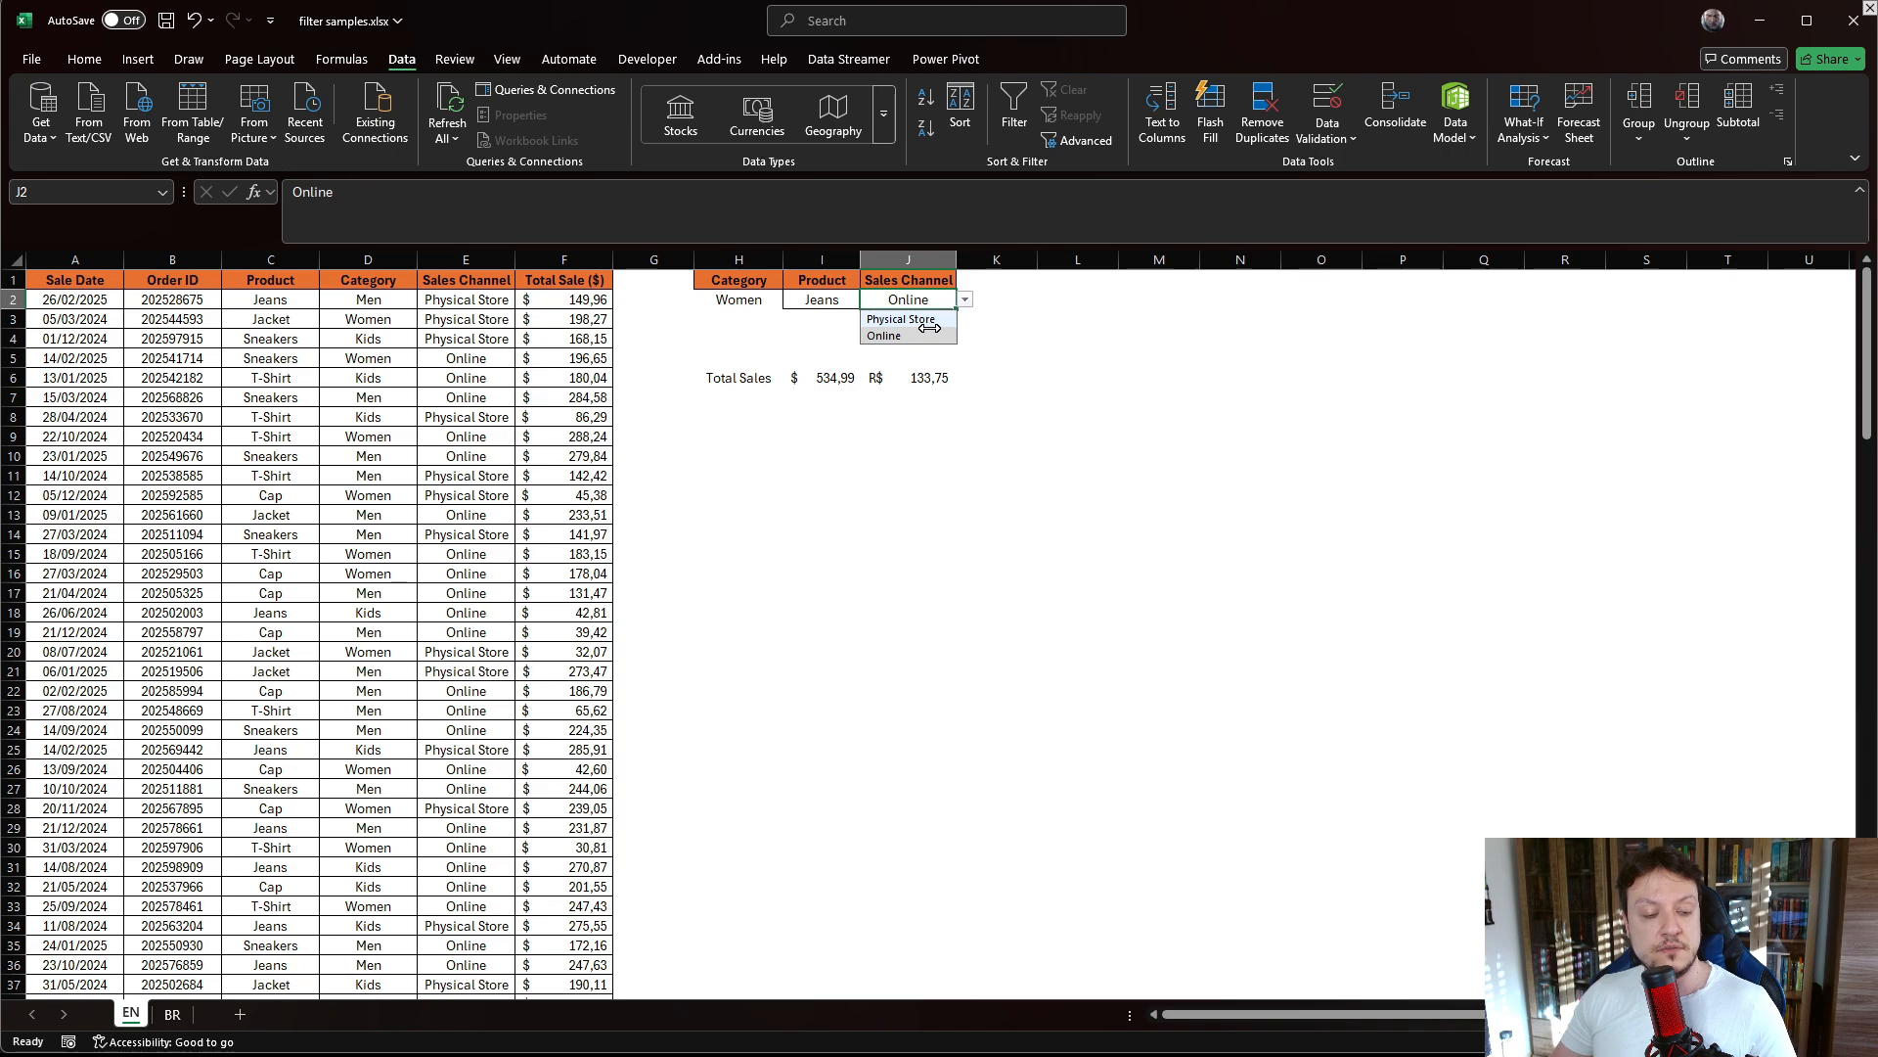
{"action": "left_click", "coordinate": [920, 320]}
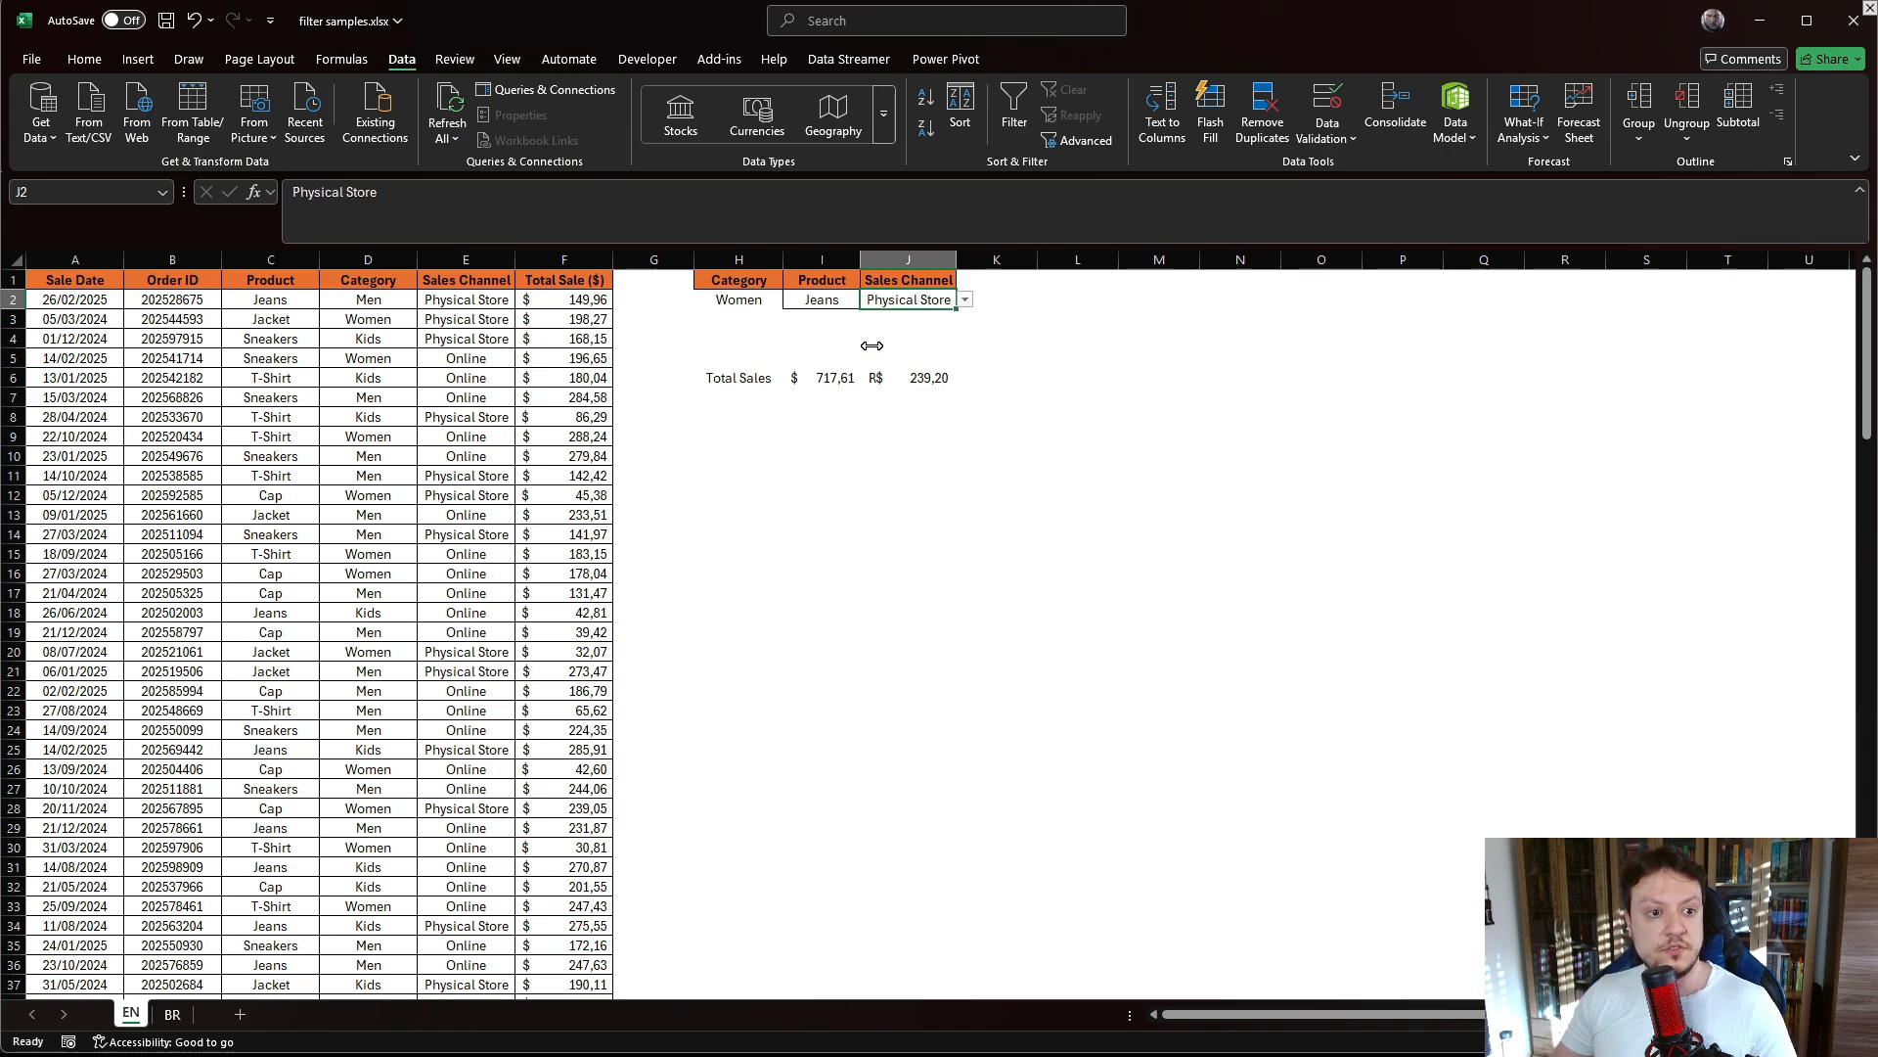